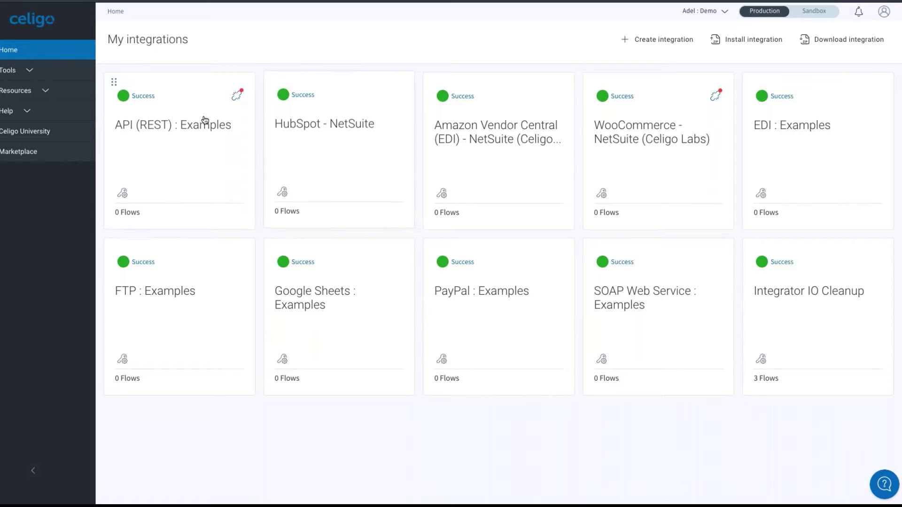
# Step: Review the entries offered under Tools, Resources and Help in the main navigation
pyautogui.click(29, 71)
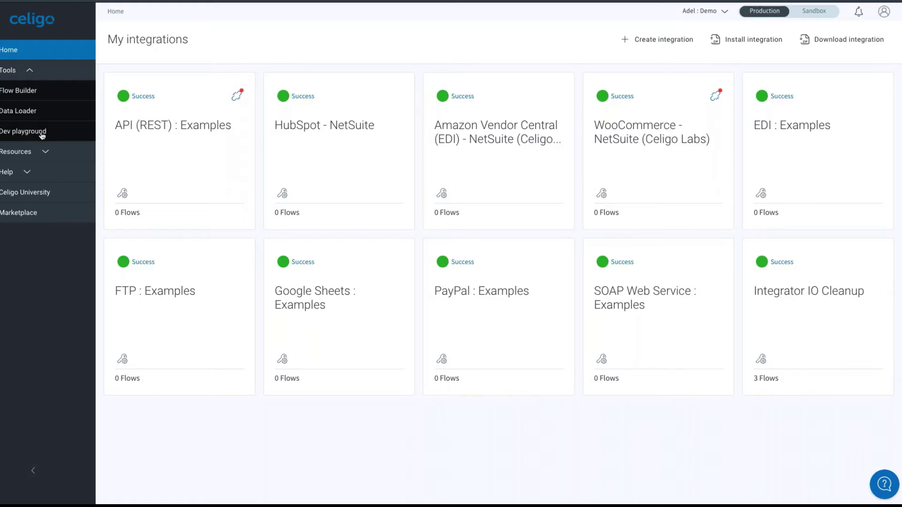
pyautogui.click(33, 72)
pyautogui.click(44, 90)
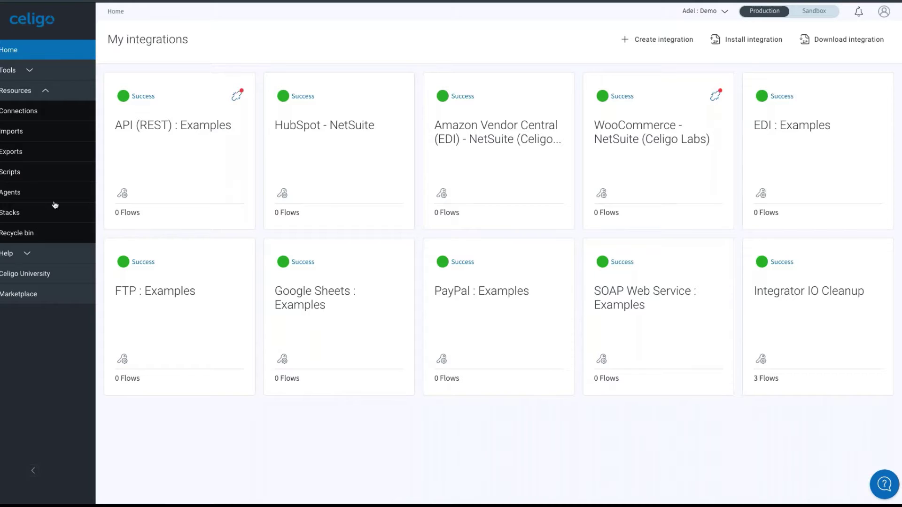
pyautogui.click(46, 91)
pyautogui.click(26, 111)
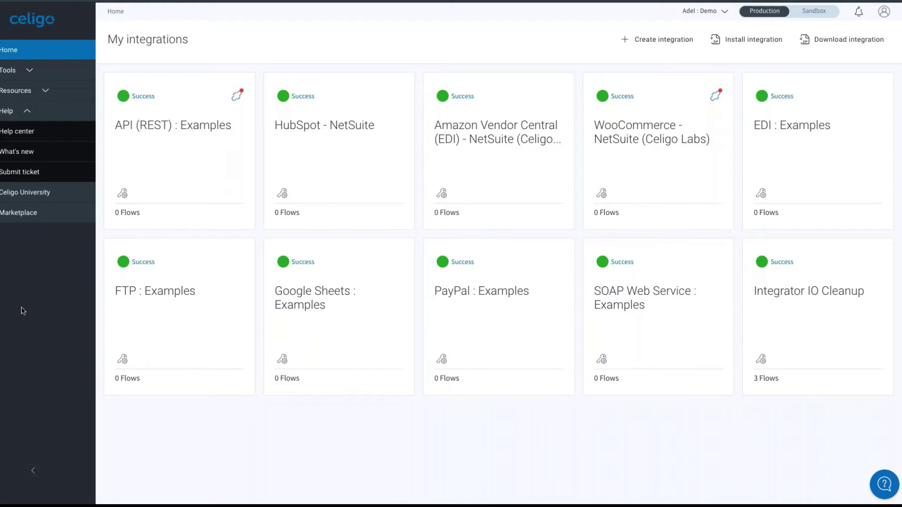
pyautogui.click(26, 111)
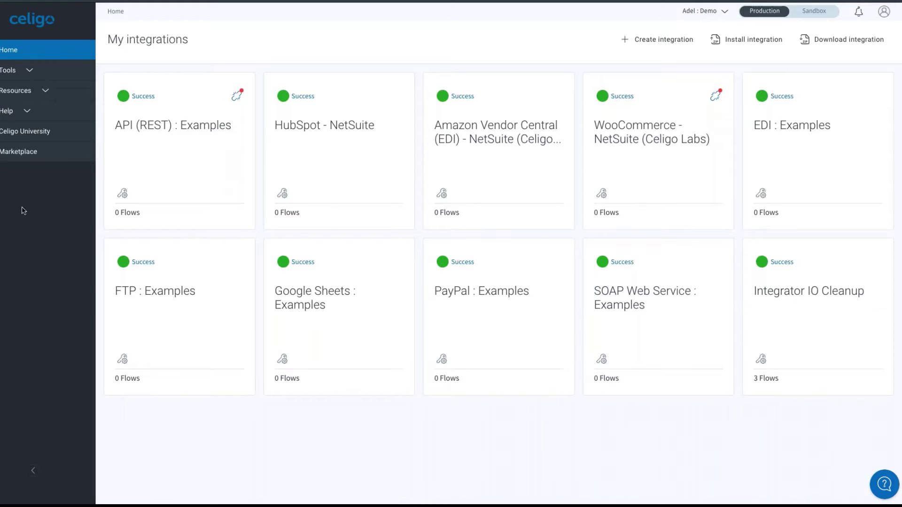
# Step: Search the Marketplace for "sales" and open the Salesforce integrations
pyautogui.click(36, 161)
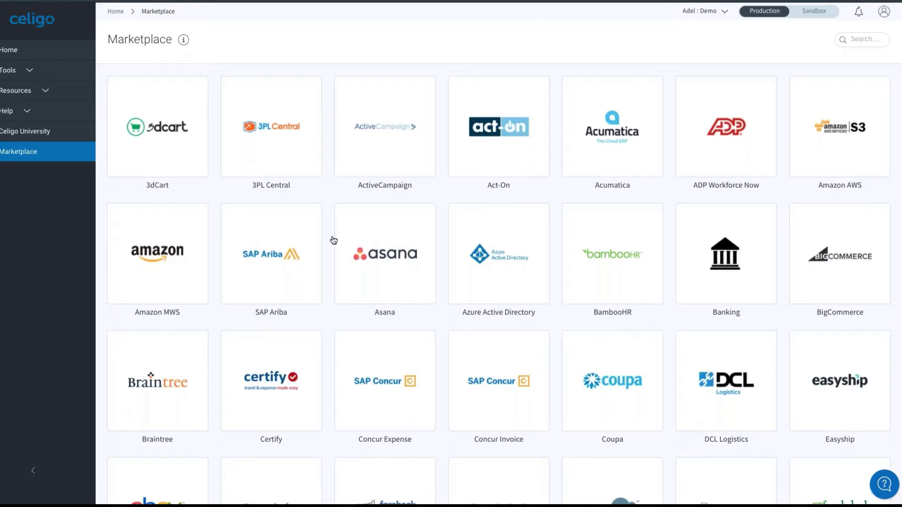
pyautogui.scroll(-1, 334, 241)
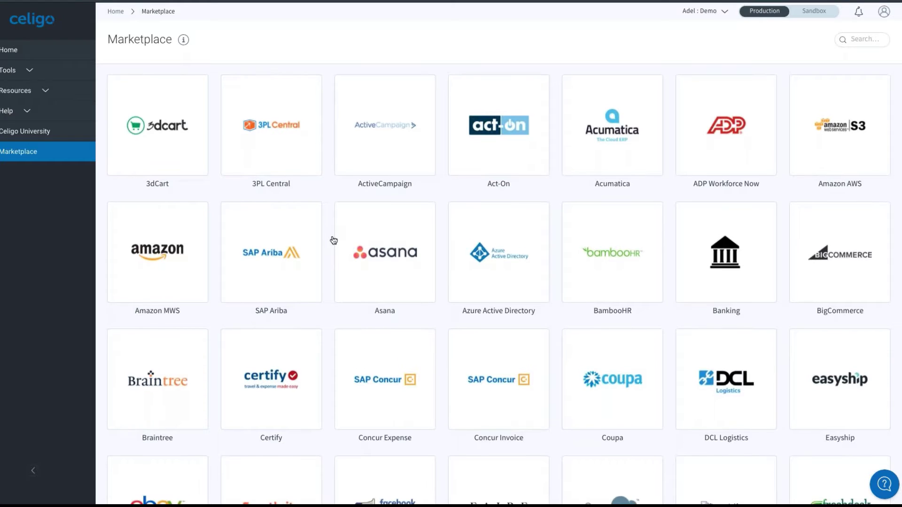
pyautogui.scroll(-1, 334, 241)
pyautogui.click(864, 41)
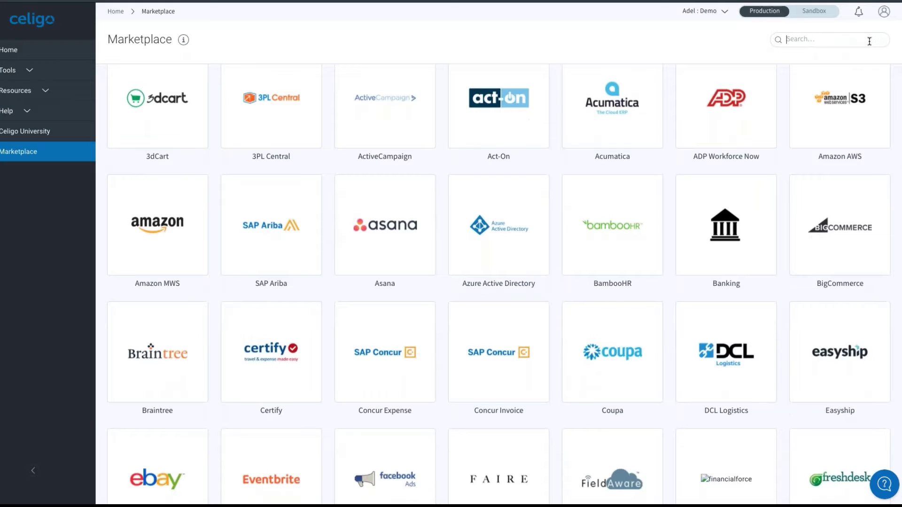
pyautogui.write('sales')
pyautogui.click(185, 164)
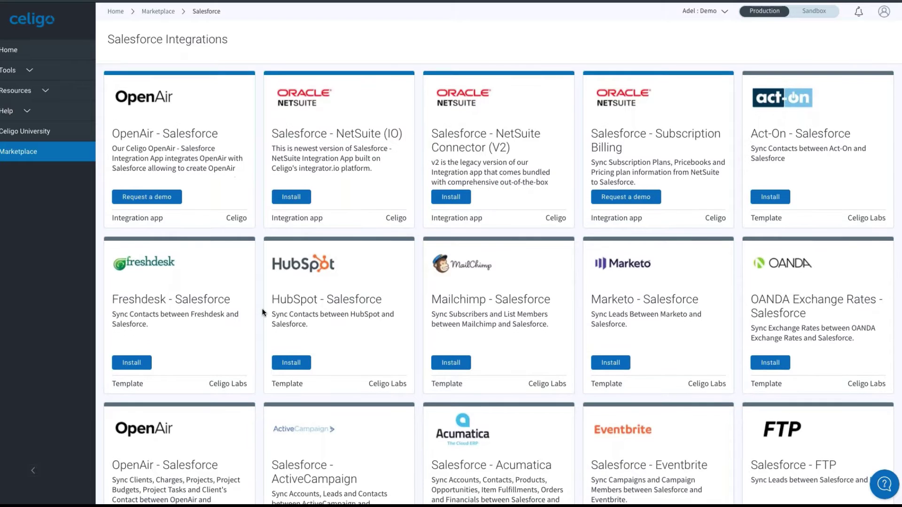
# Step: Browse the Salesforce integration apps and templates, including the Salesforce - NetSuite description, and return to the home page
pyautogui.scroll(-1, 263, 314)
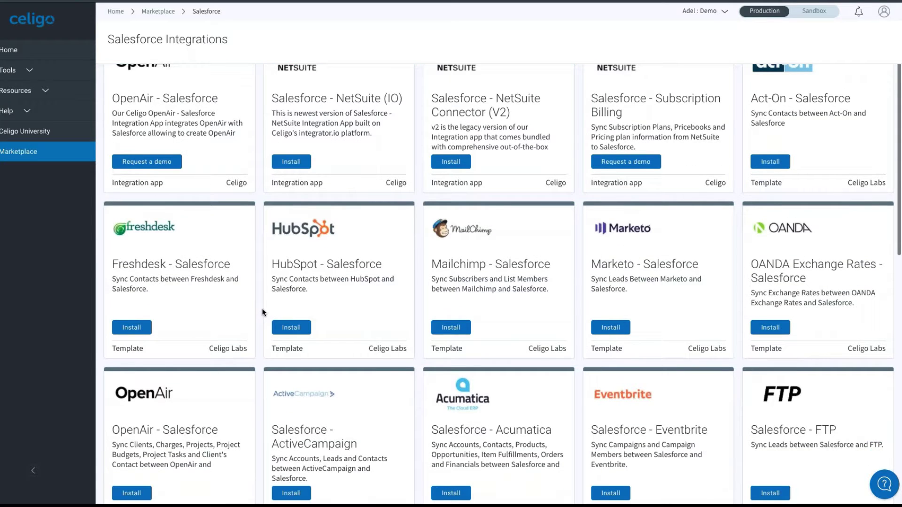
pyautogui.scroll(-4, 263, 305)
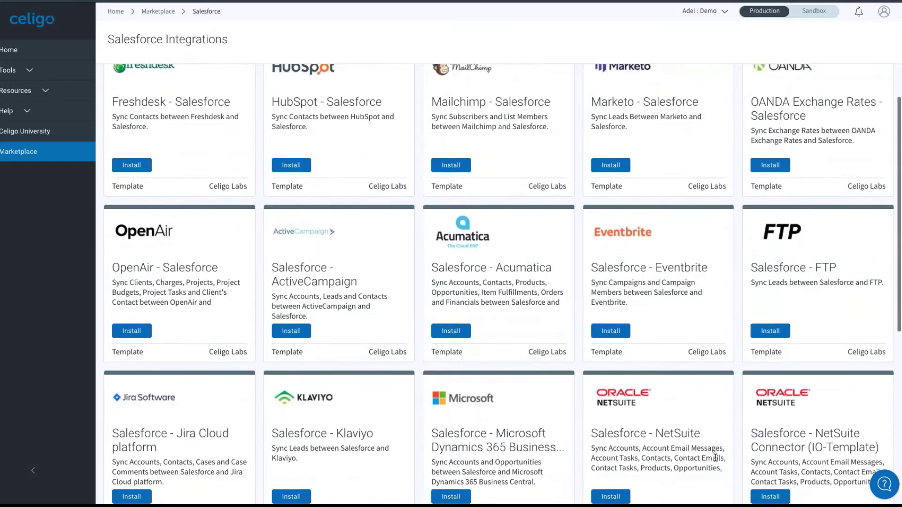
pyautogui.scroll(-1, 716, 458)
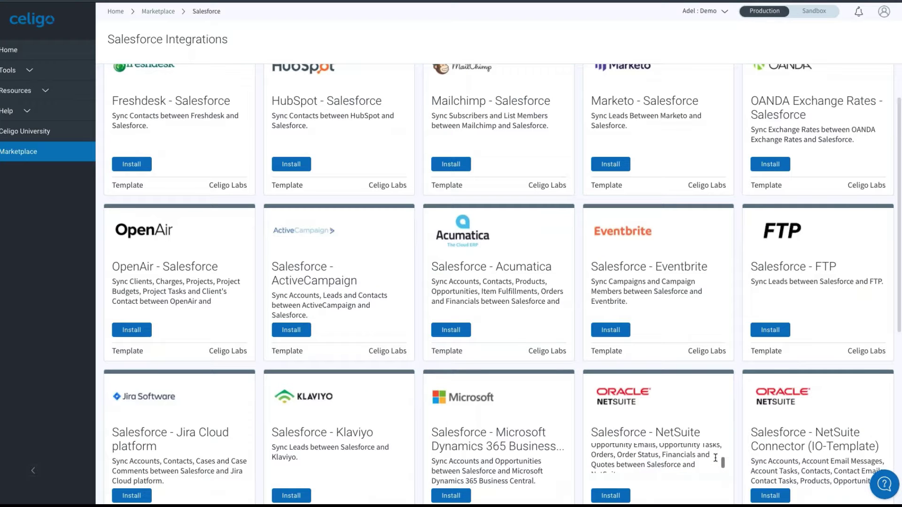
pyautogui.scroll(-1, 716, 458)
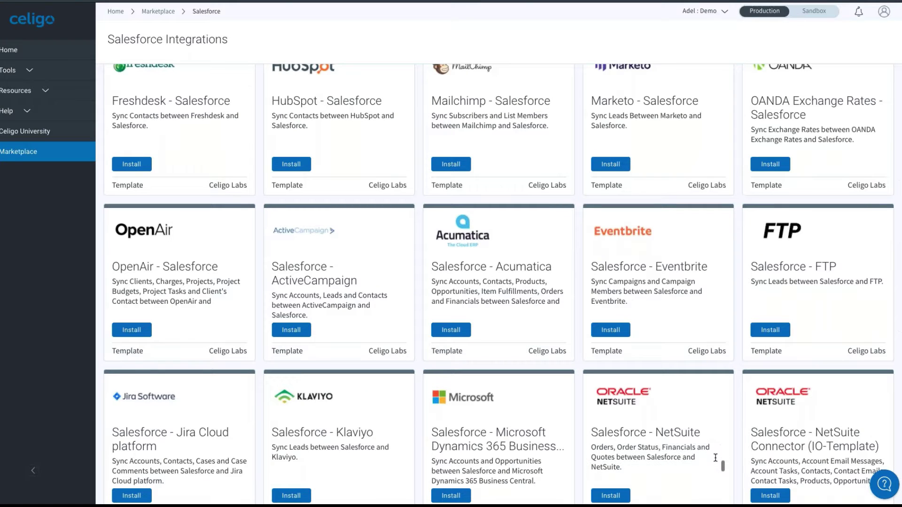
pyautogui.scroll(-3, 715, 458)
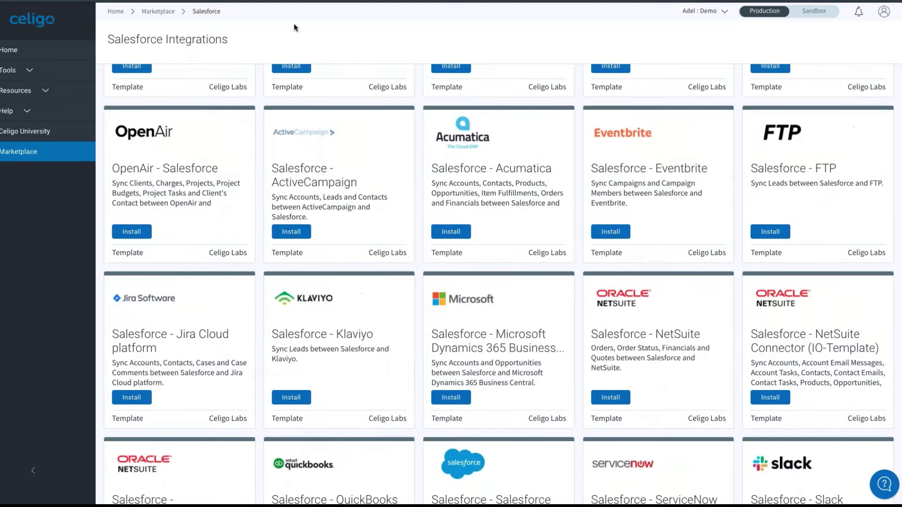
pyautogui.click(115, 14)
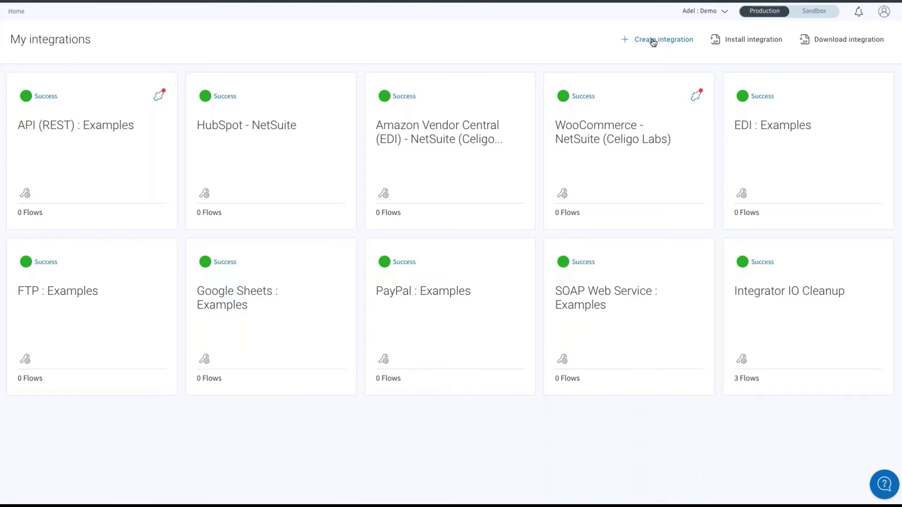
# Step: Create and save a new integration named "Build a flow (Software)"
pyautogui.click(653, 42)
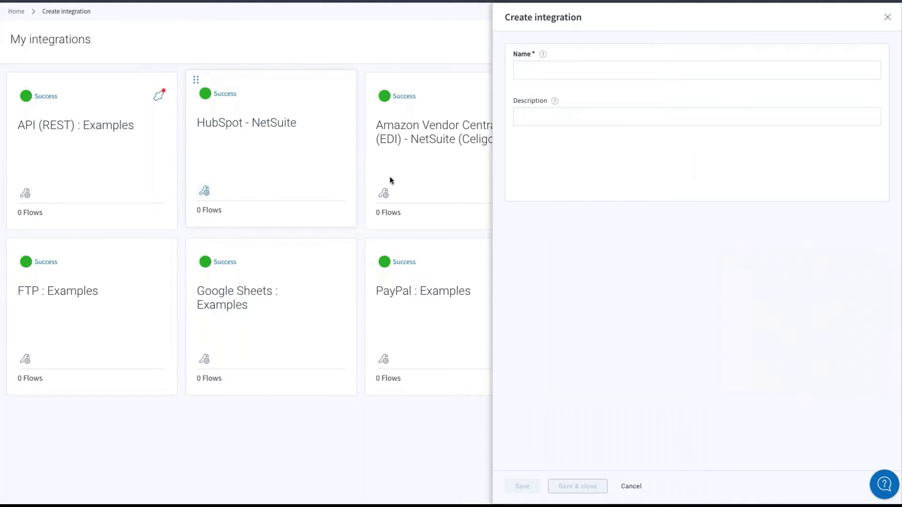
pyautogui.click(597, 69)
pyautogui.write('Build')
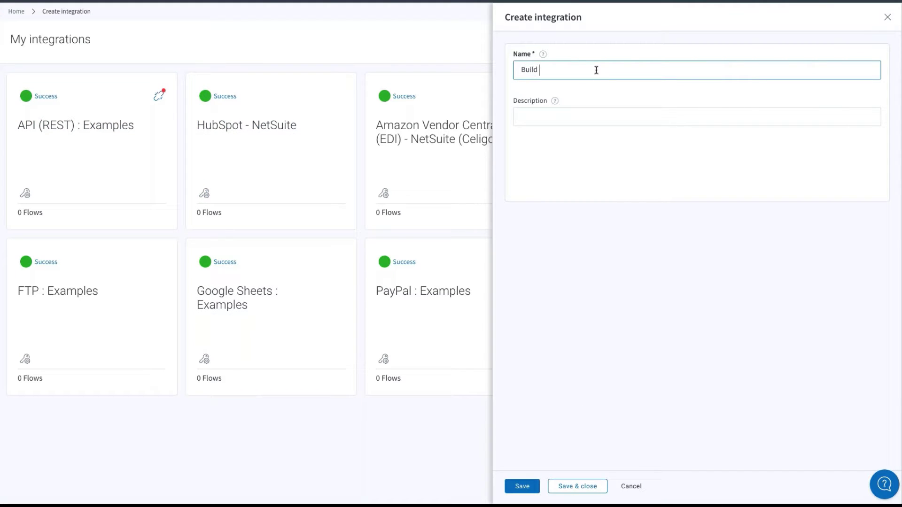
pyautogui.write(' a flow (Software)')
pyautogui.click(524, 486)
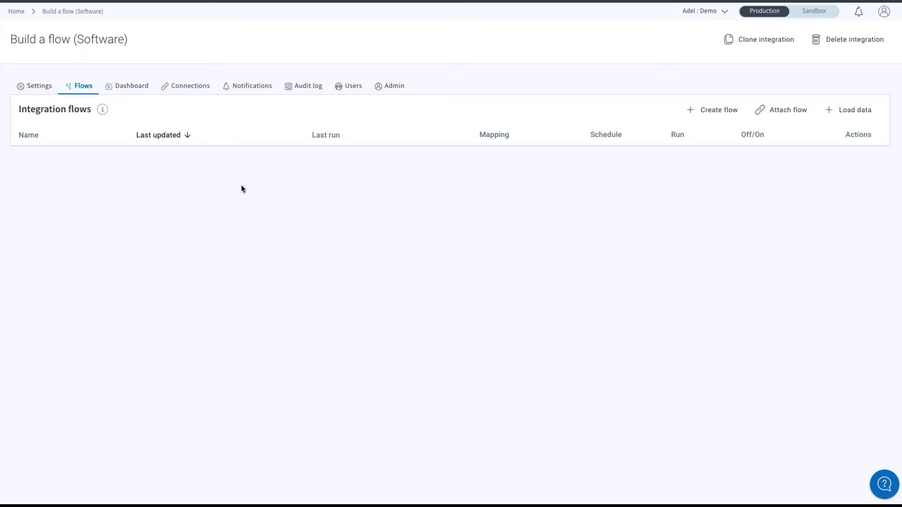
# Step: Create a new flow in the integration and start adding a source to it
pyautogui.click(706, 111)
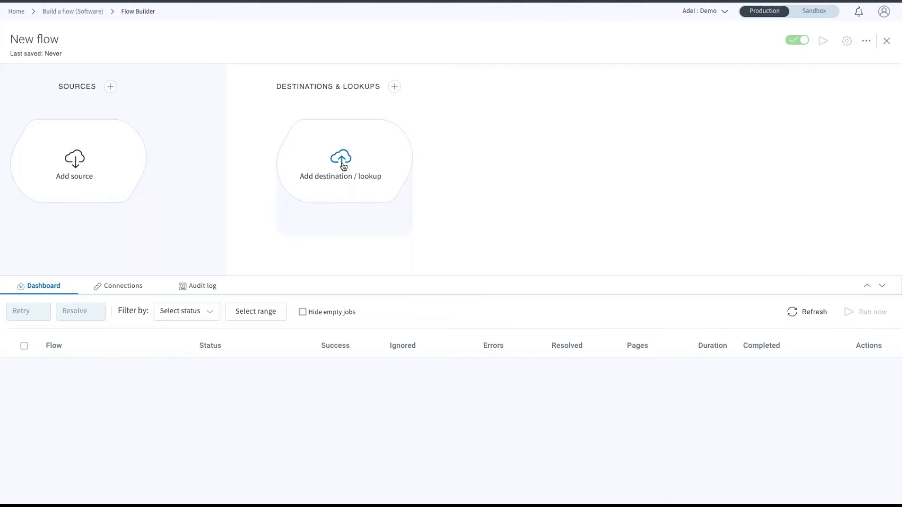
pyautogui.click(75, 160)
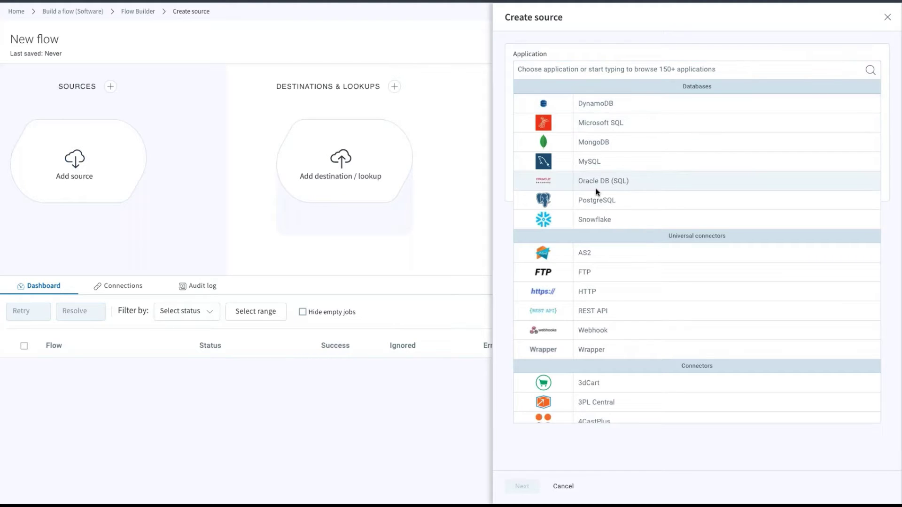
# Step: Examine the databases, universal connectors and application connectors available for the flow's source
pyautogui.scroll(-1, 596, 191)
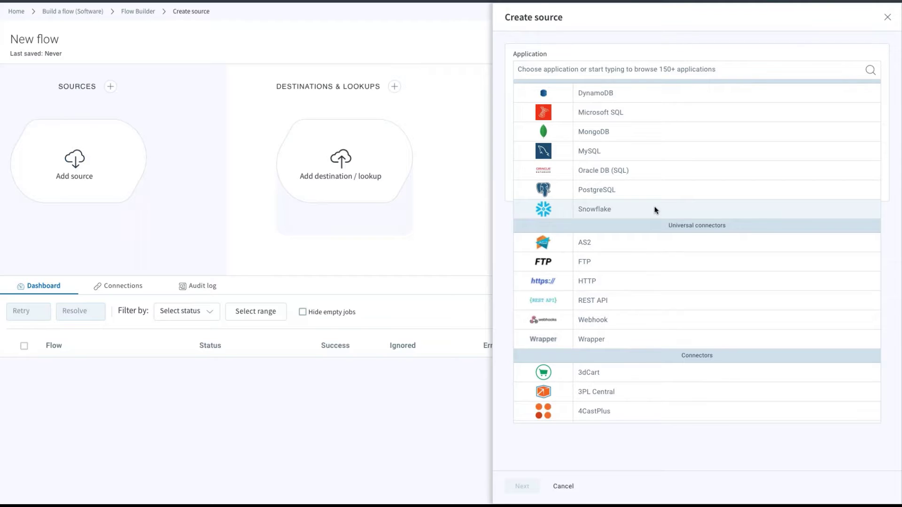
pyautogui.scroll(1, 656, 209)
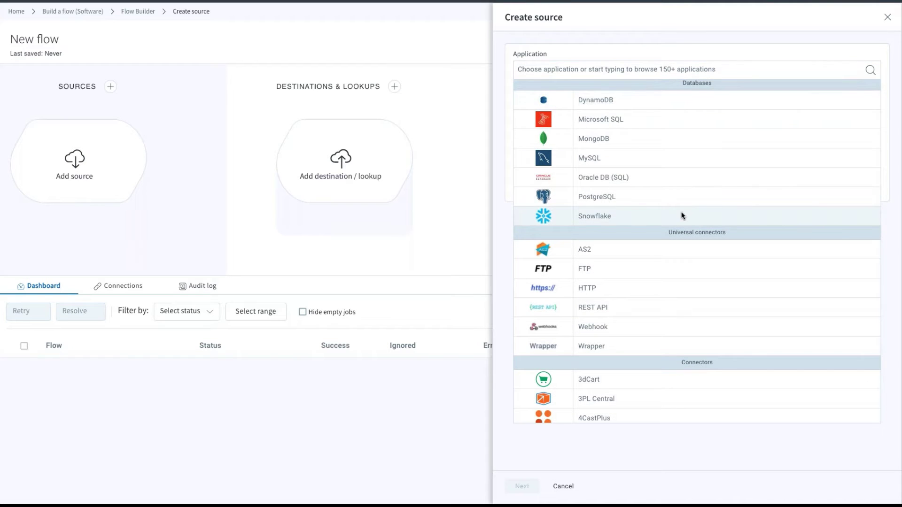
pyautogui.scroll(-2, 681, 213)
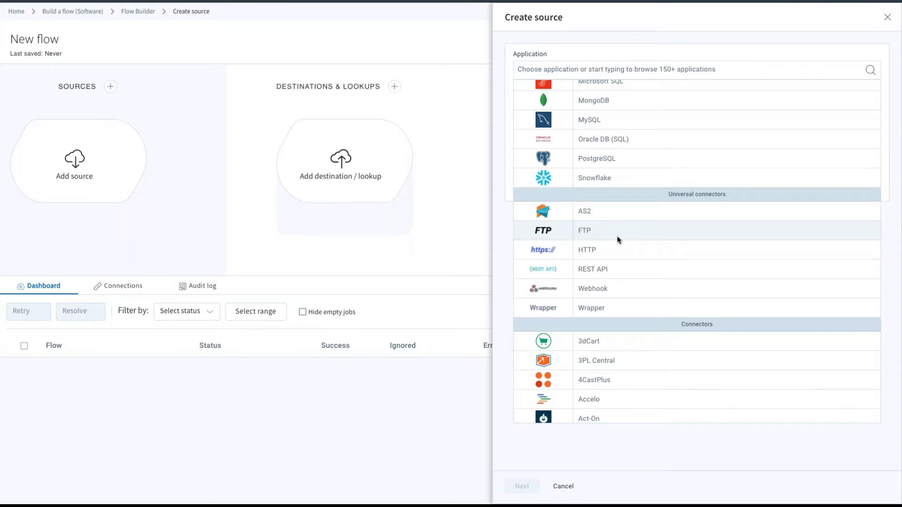
pyautogui.scroll(2, 616, 236)
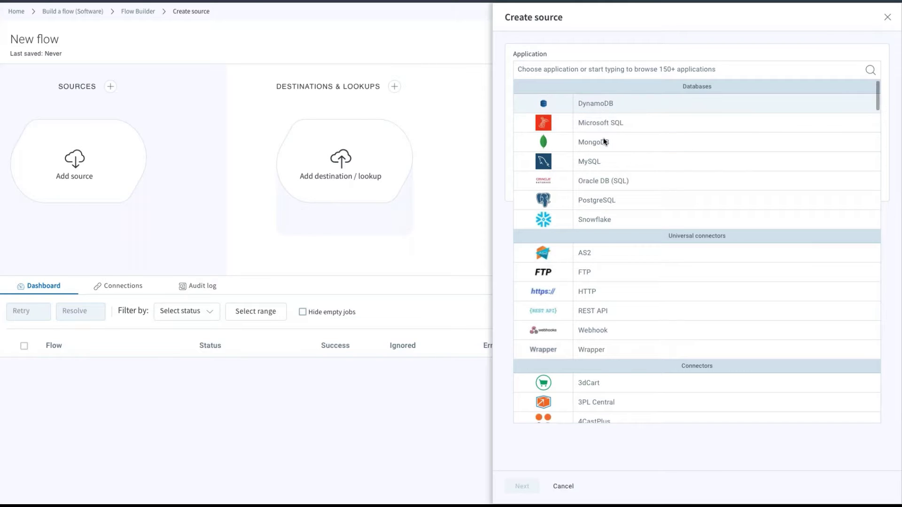
pyautogui.scroll(-5, 604, 365)
pyautogui.scroll(-12, 604, 368)
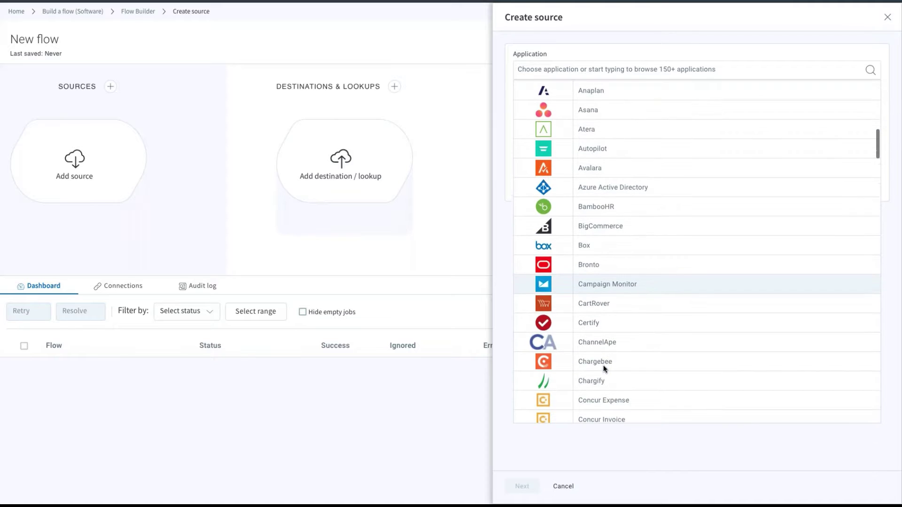
pyautogui.scroll(-6, 605, 369)
pyautogui.scroll(-1, 604, 368)
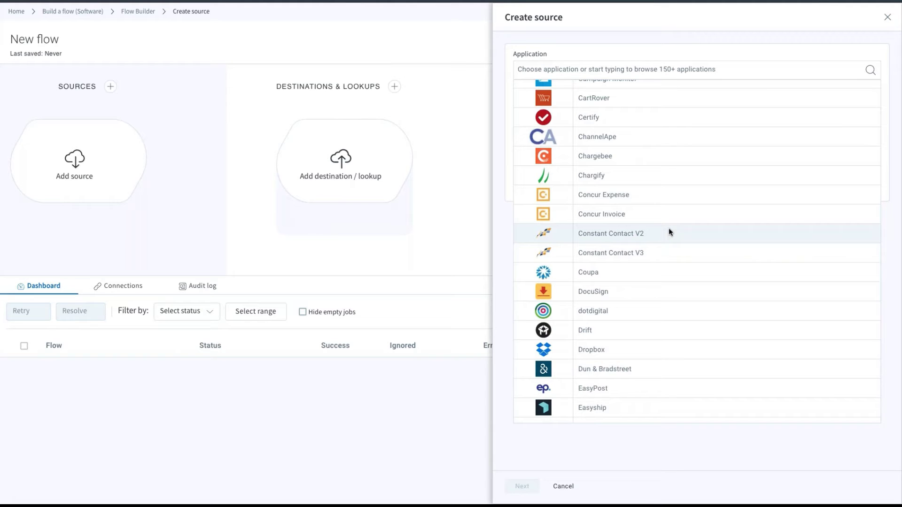
# Step: Choose Salesforce as the source application and set it to listen for real-time data from the source application
pyautogui.click(631, 70)
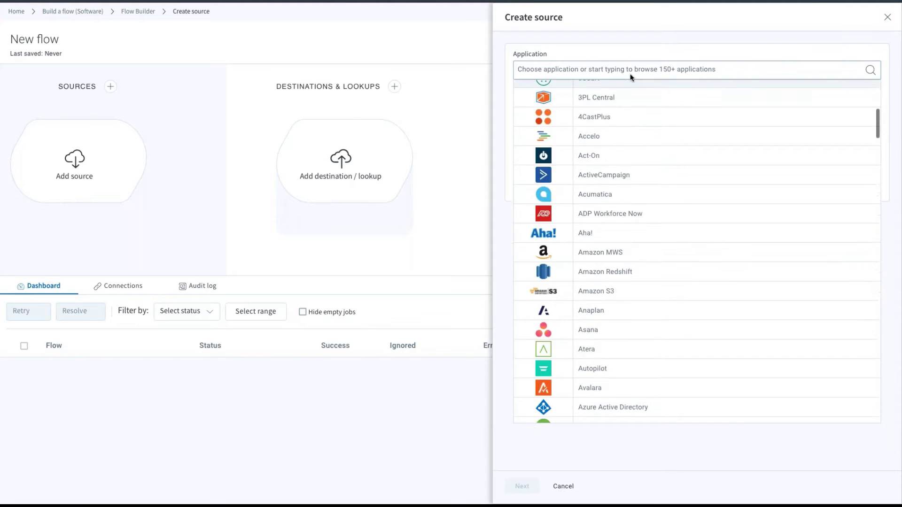
pyautogui.write('ale')
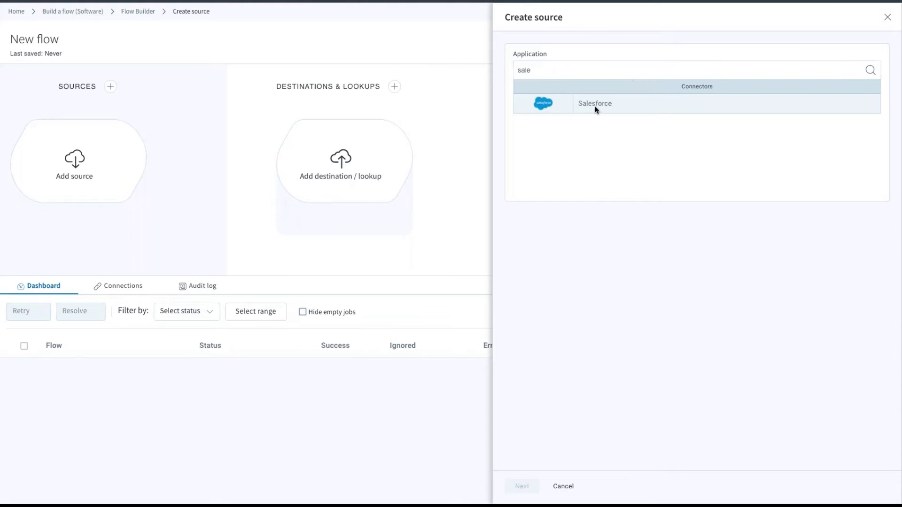
pyautogui.click(595, 106)
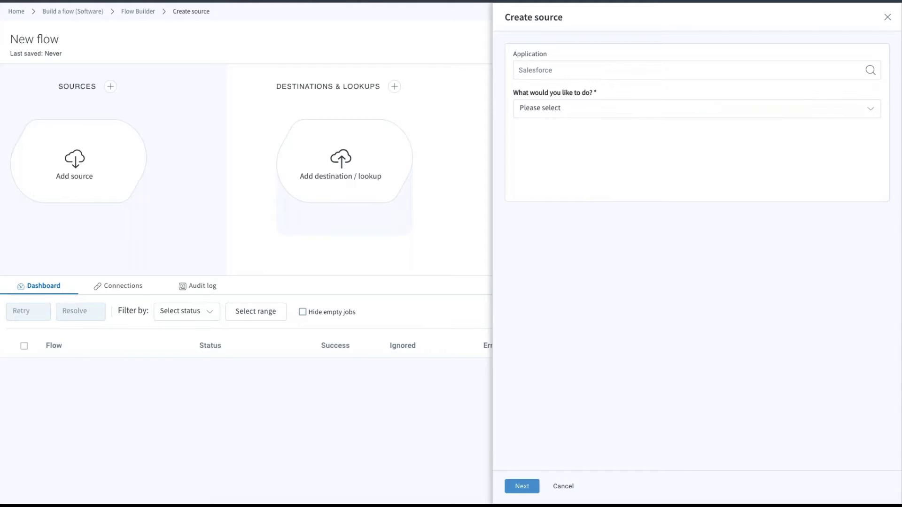
pyautogui.click(548, 110)
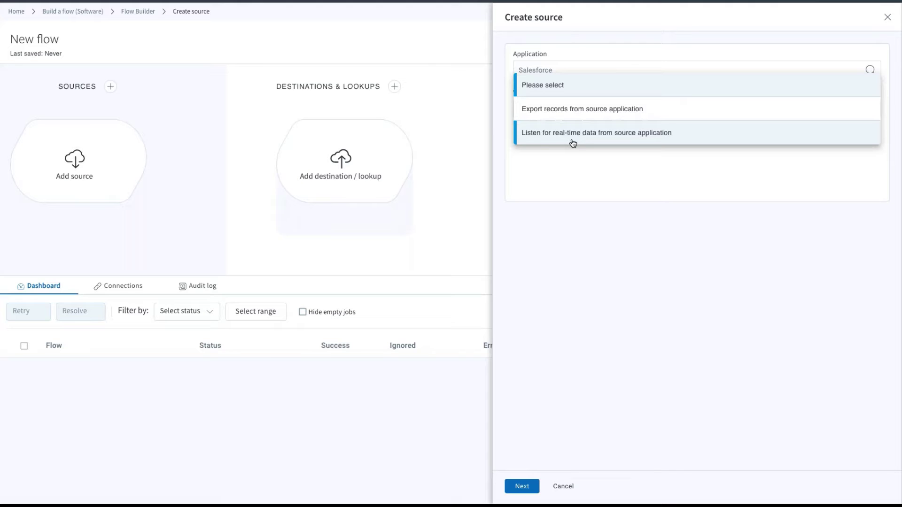
pyautogui.click(573, 134)
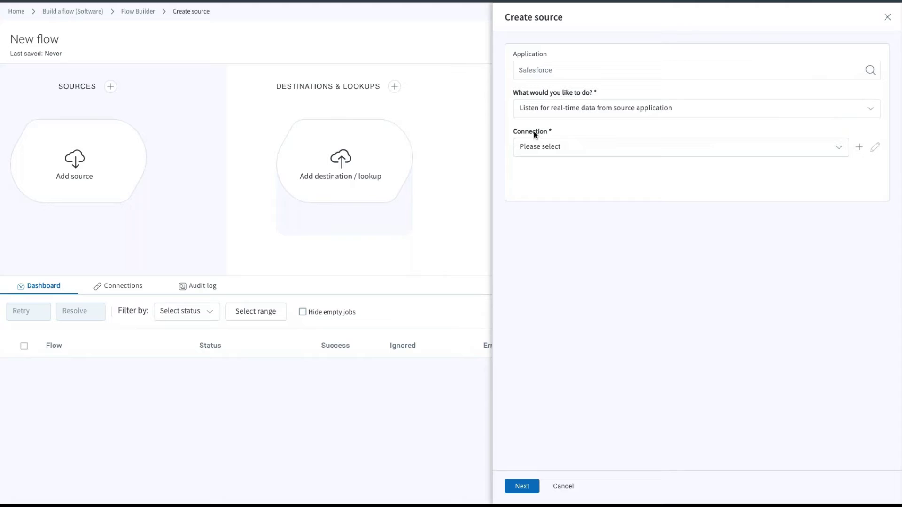
# Step: Open the form for a new Salesforce connection and examine its account type and OAuth 2.0 flow type options
pyautogui.click(756, 153)
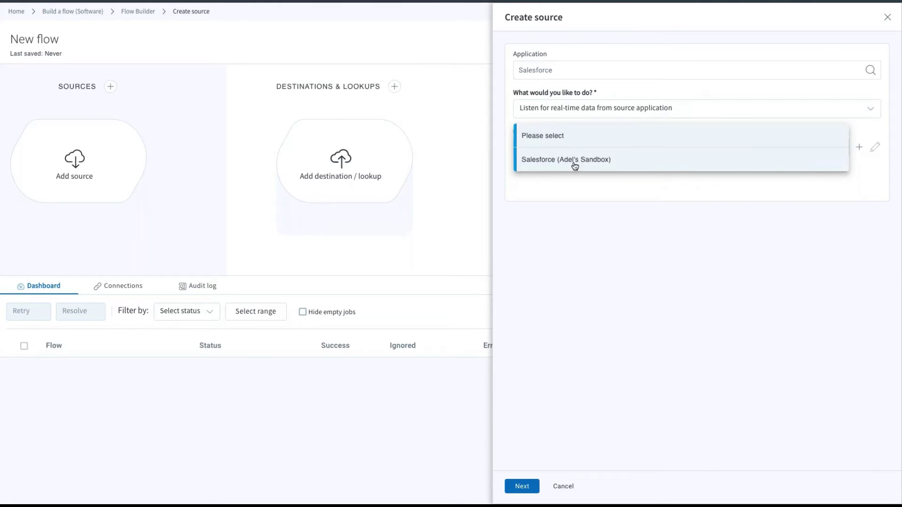
pyautogui.click(864, 171)
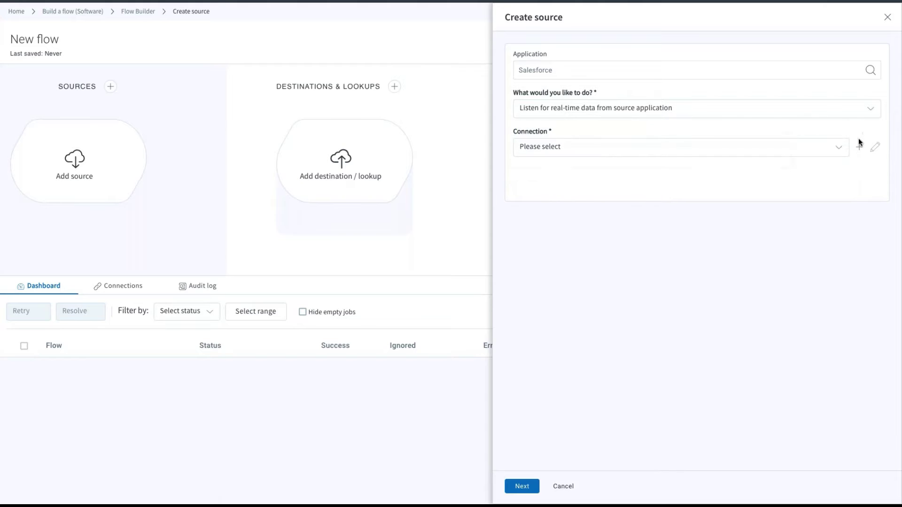
pyautogui.click(859, 148)
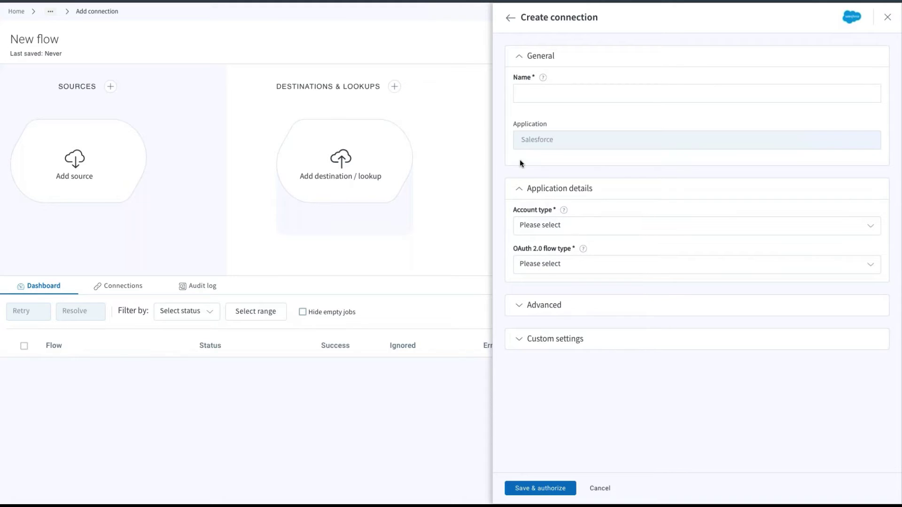
pyautogui.click(540, 226)
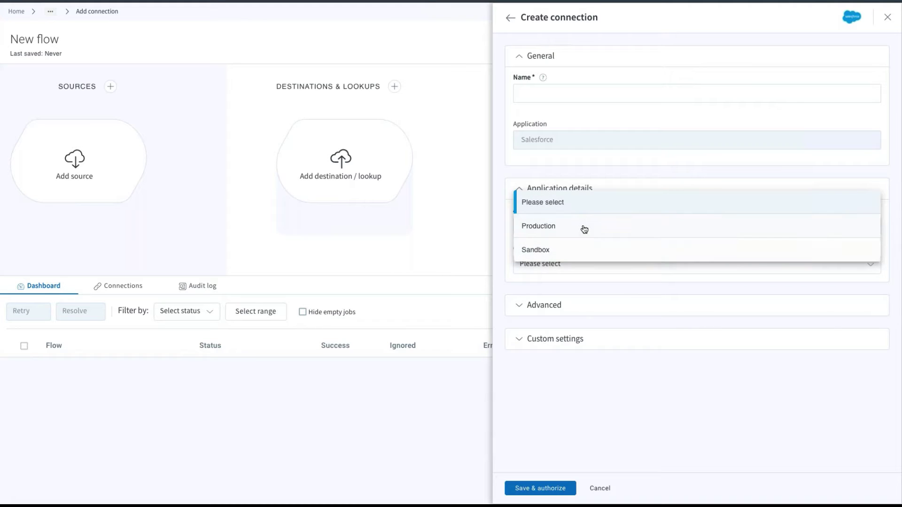
pyautogui.press('Down')
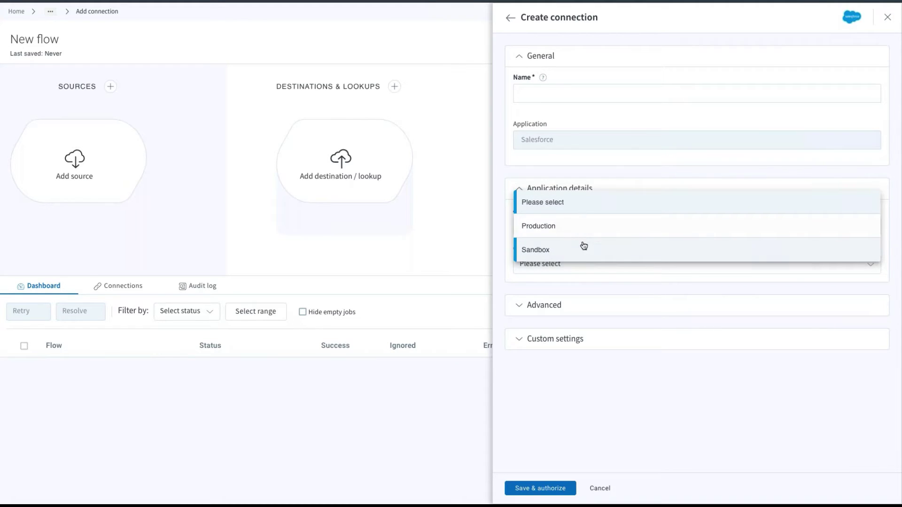
pyautogui.click(583, 236)
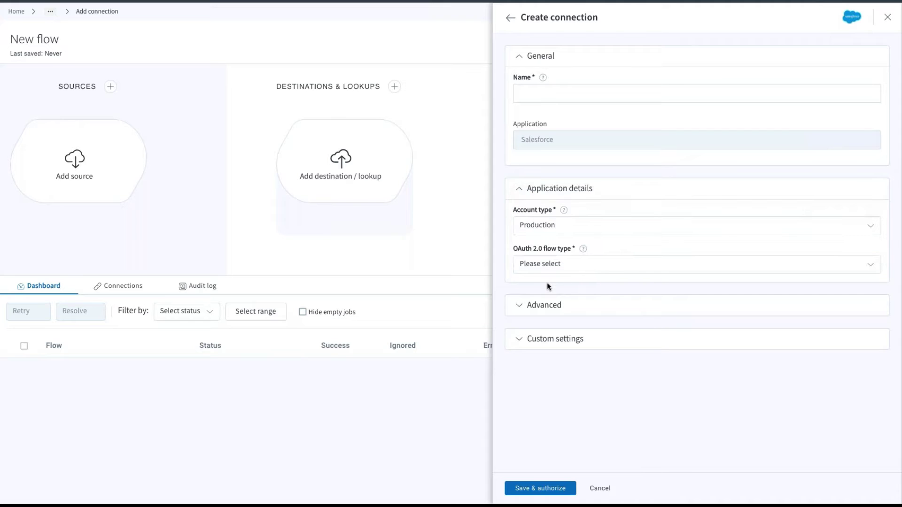
pyautogui.click(563, 270)
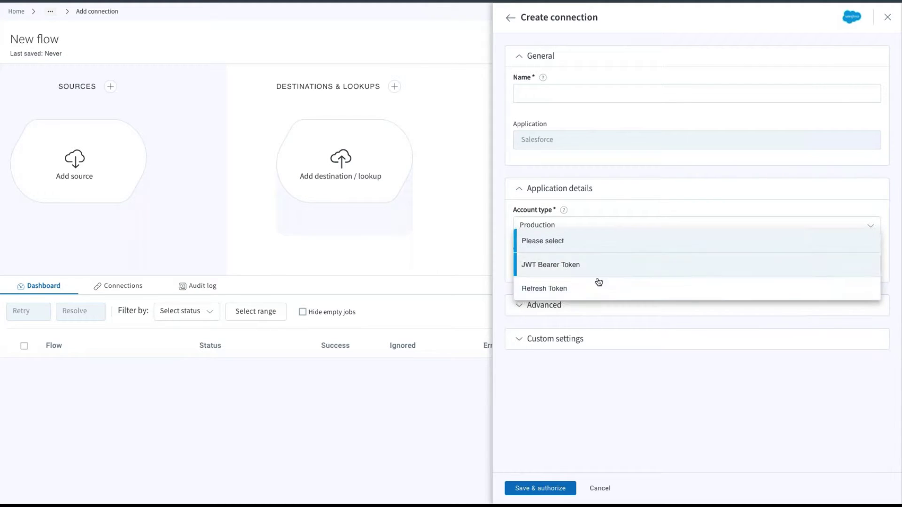
pyautogui.click(598, 280)
pyautogui.click(564, 264)
pyautogui.click(570, 264)
pyautogui.click(531, 306)
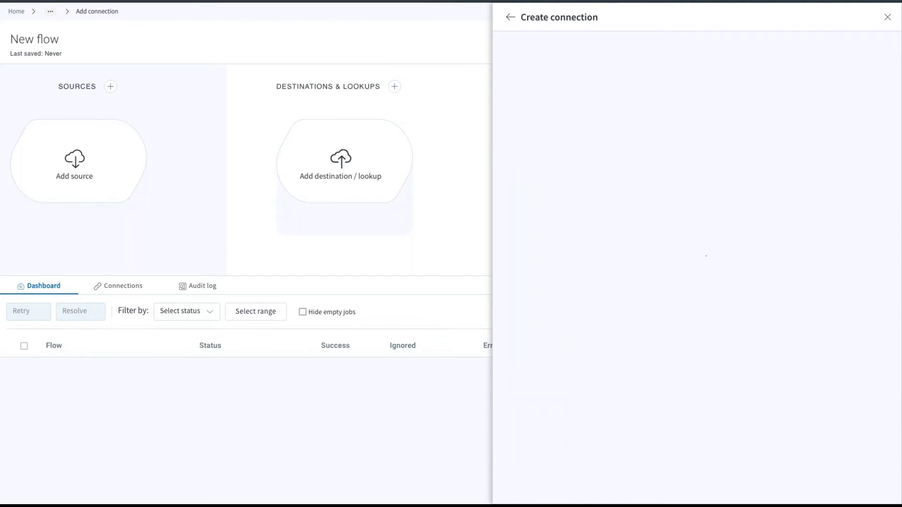
# Step: Use the existing Salesforce sandbox connection for the source and continue to the listener settings
pyautogui.click(562, 160)
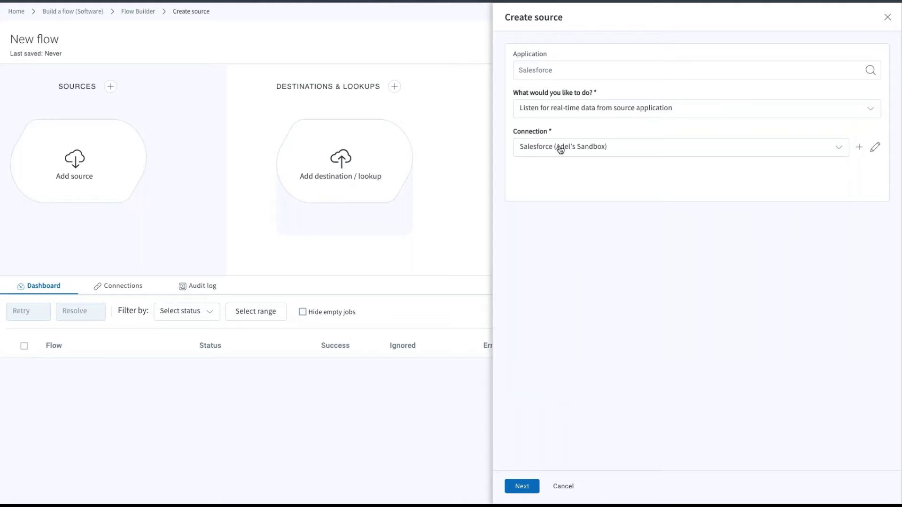
pyautogui.click(523, 487)
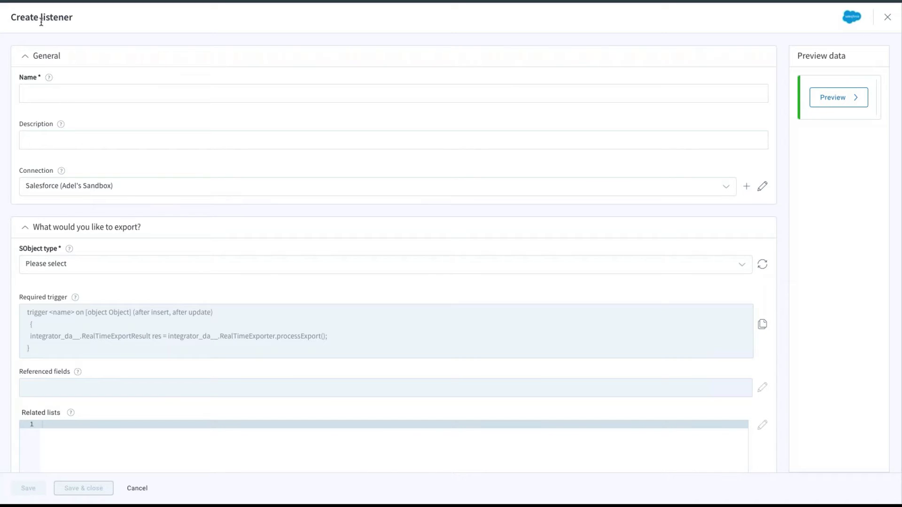
# Step: Set the SObject type that the listener exports to Order
pyautogui.scroll(-3, 171, 208)
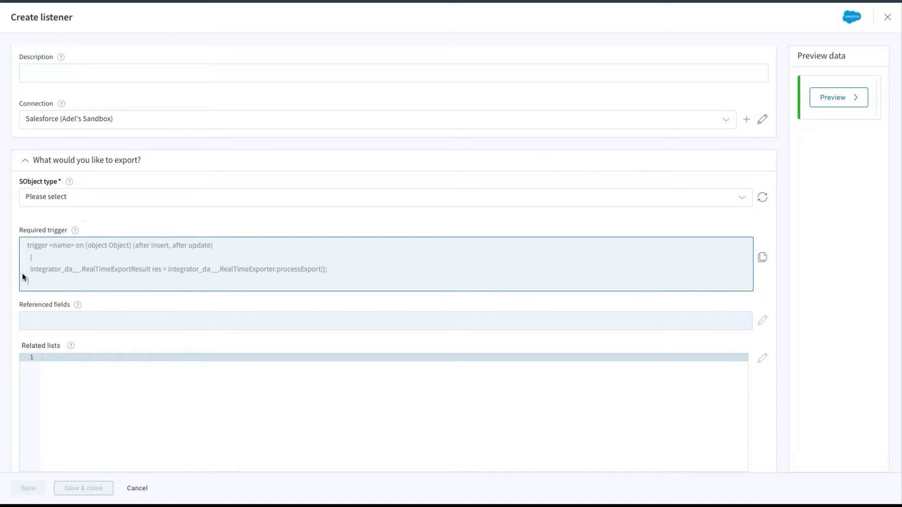
pyautogui.moveTo(27, 245); pyautogui.dragTo(39, 287)
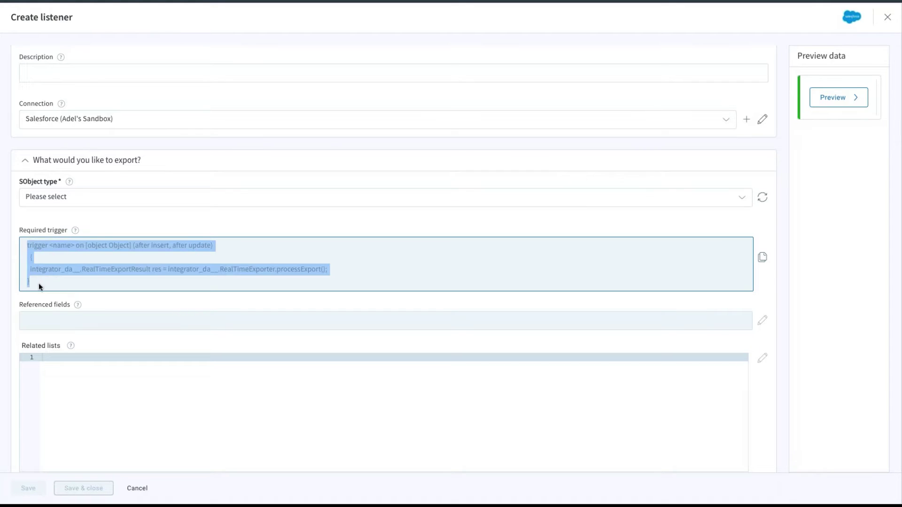
pyautogui.click(72, 200)
pyautogui.click(73, 201)
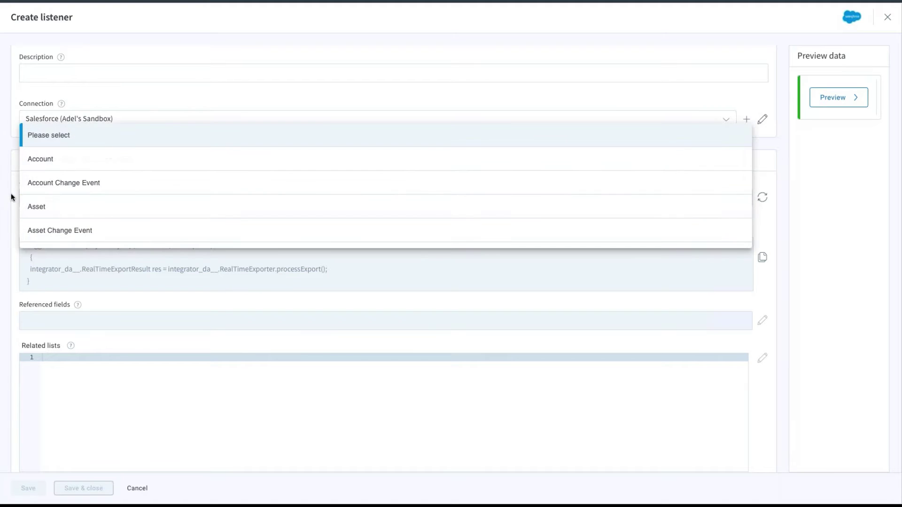
pyautogui.click(10, 195)
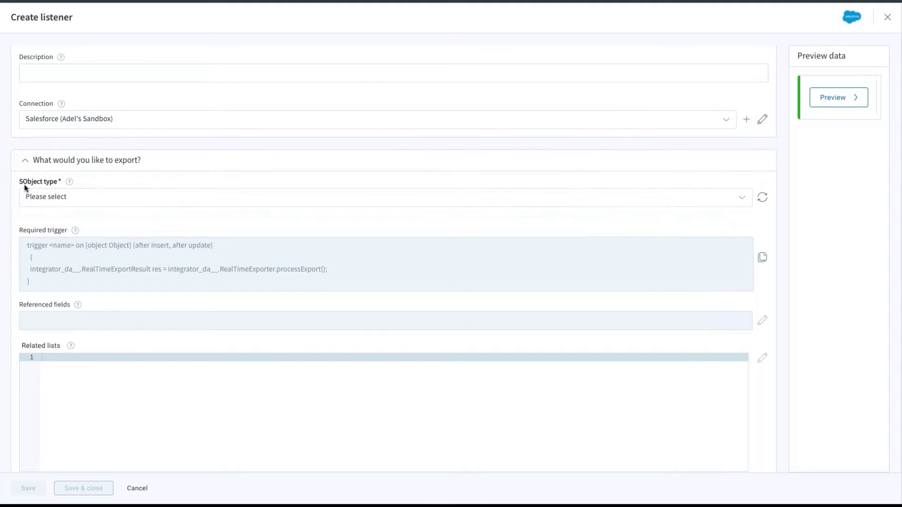
pyautogui.click(47, 202)
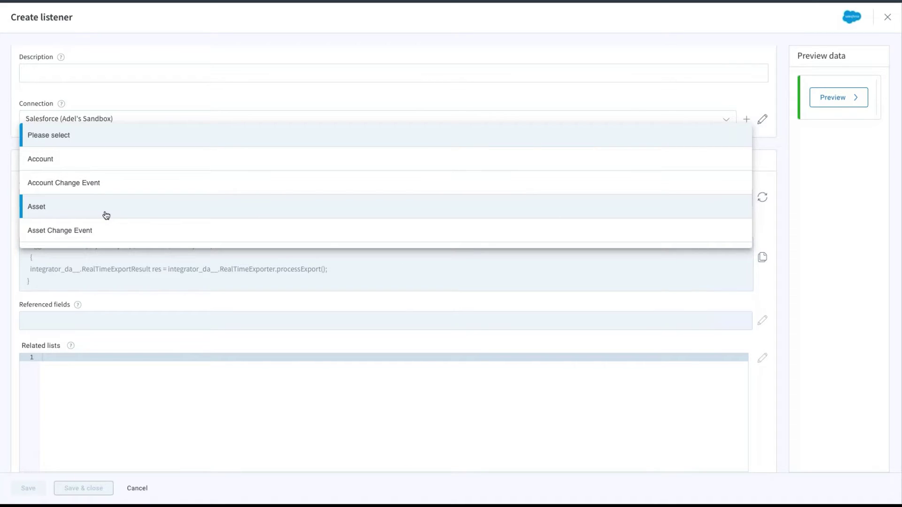
pyautogui.scroll(-10, 106, 215)
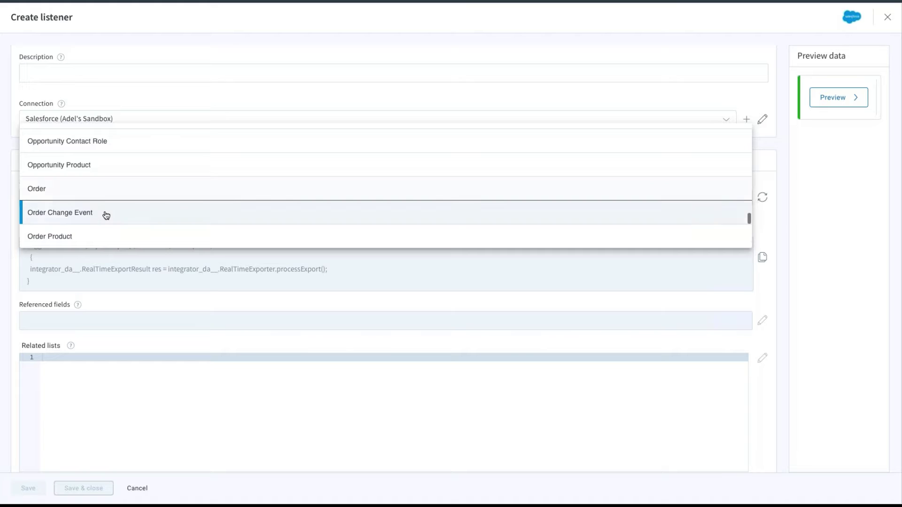
pyautogui.click(55, 193)
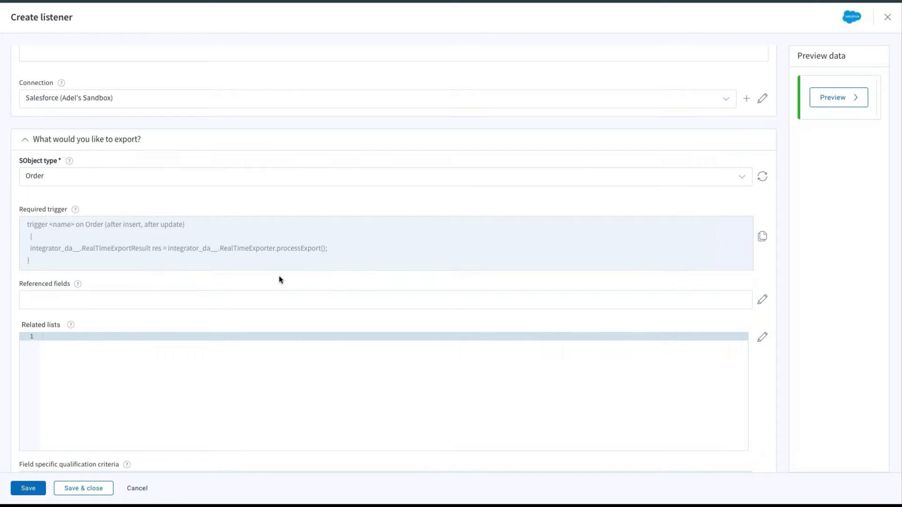
# Step: Choose Account ID as the parent SObject type for the referenced fields and select Account Name and Account Number
pyautogui.scroll(-1, 279, 281)
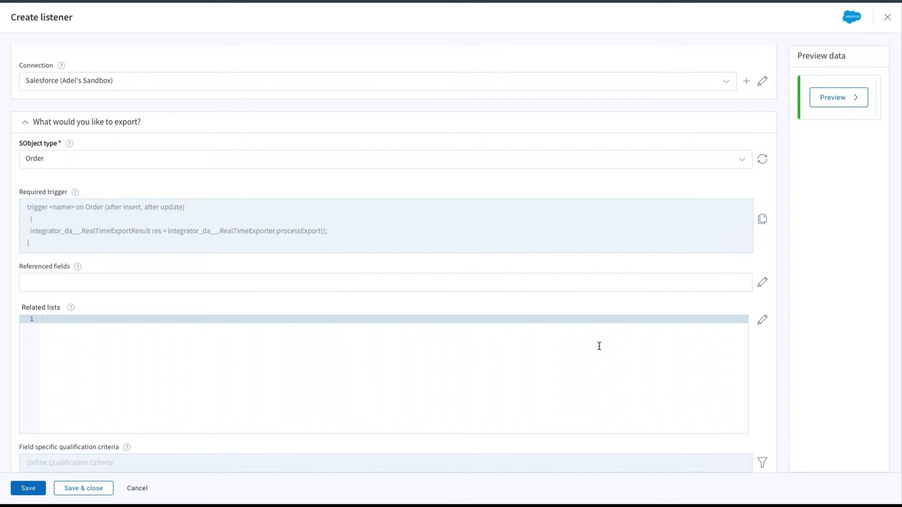
pyautogui.click(764, 283)
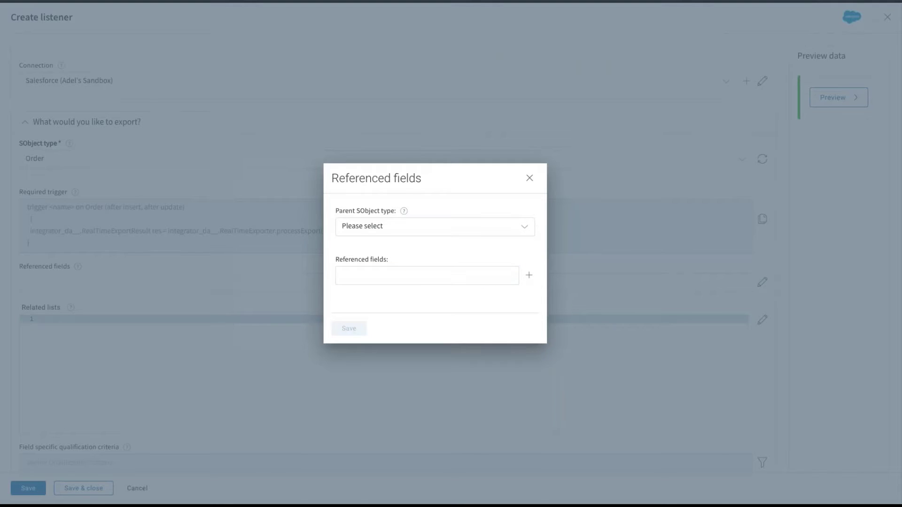
pyautogui.click(368, 228)
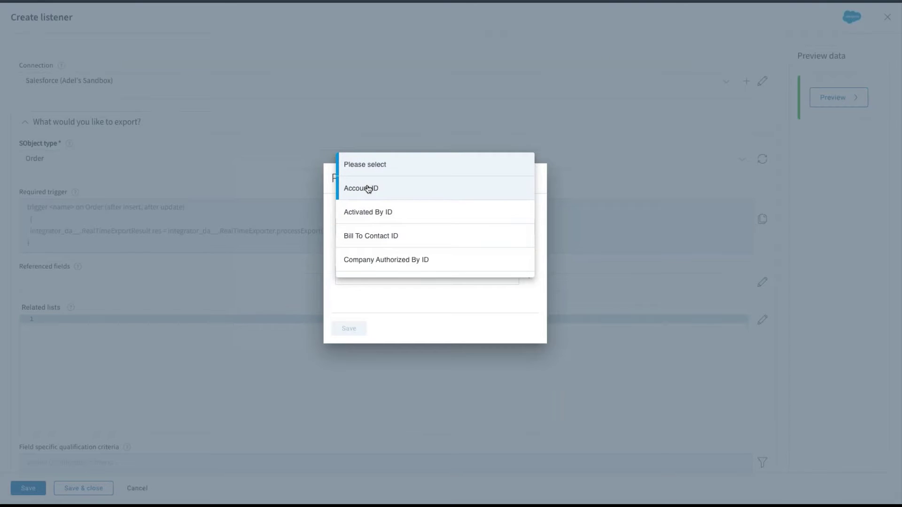
pyautogui.click(393, 189)
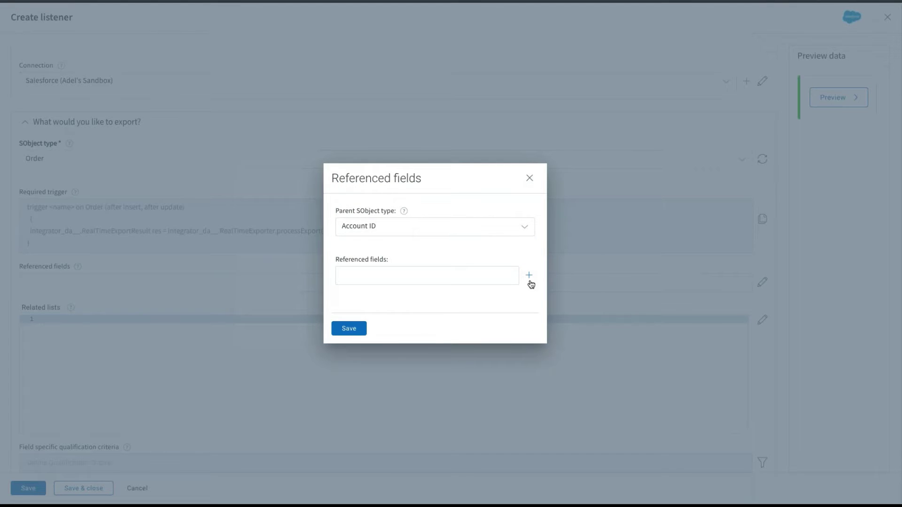
pyautogui.click(529, 276)
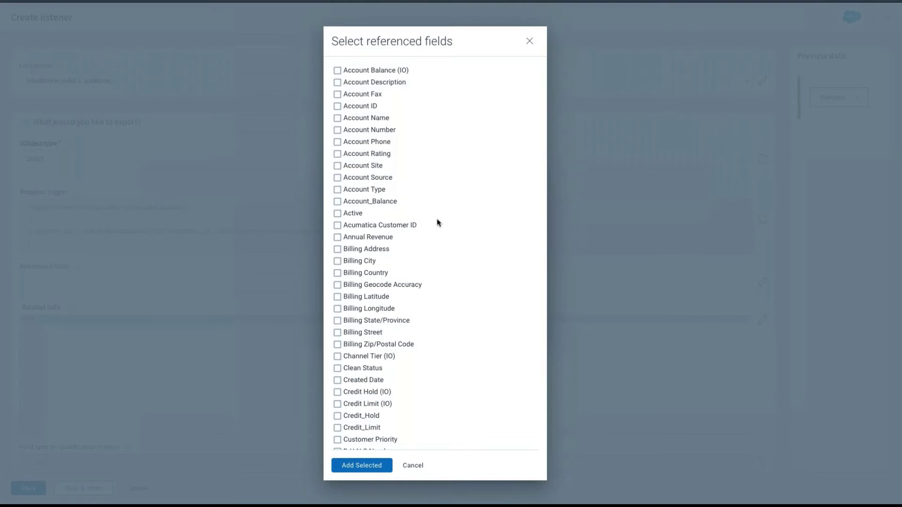
pyautogui.click(360, 122)
pyautogui.click(380, 131)
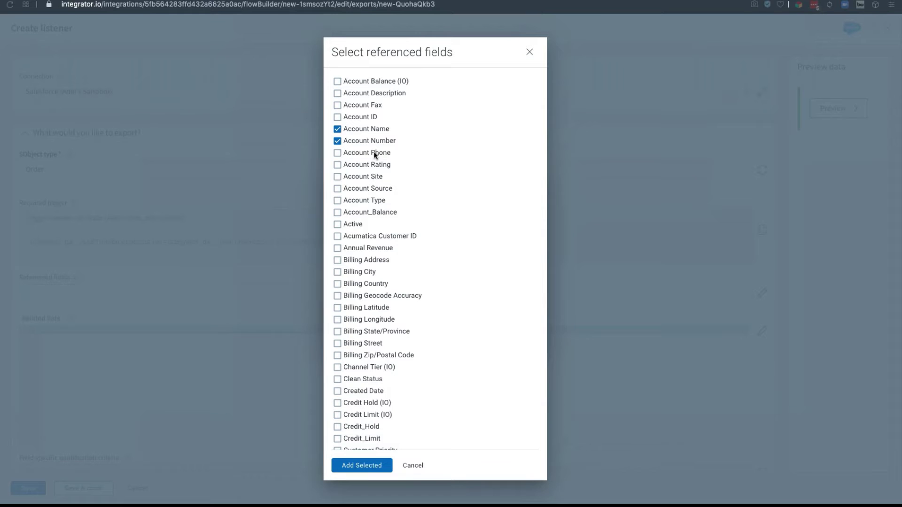
# Step: Review the remaining account fields, then add the selected ones and save the referenced fields
pyautogui.scroll(-5, 362, 199)
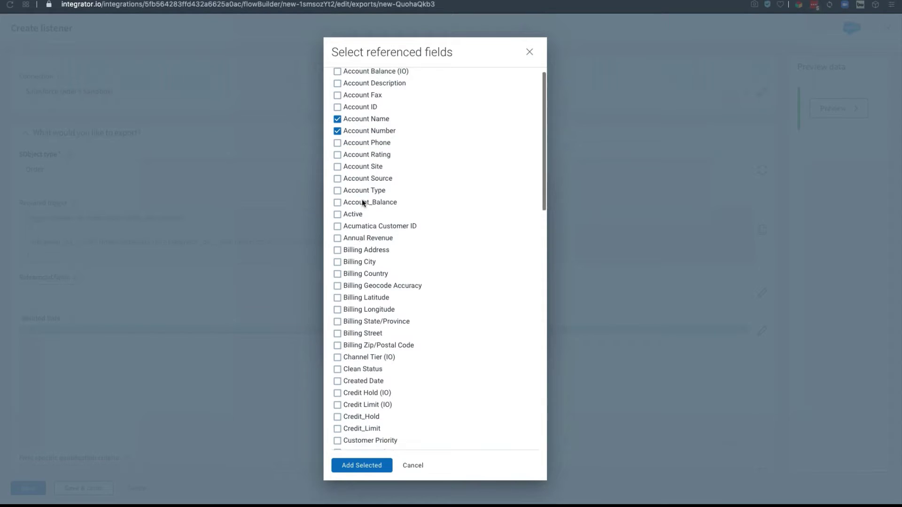
pyautogui.scroll(-10, 361, 199)
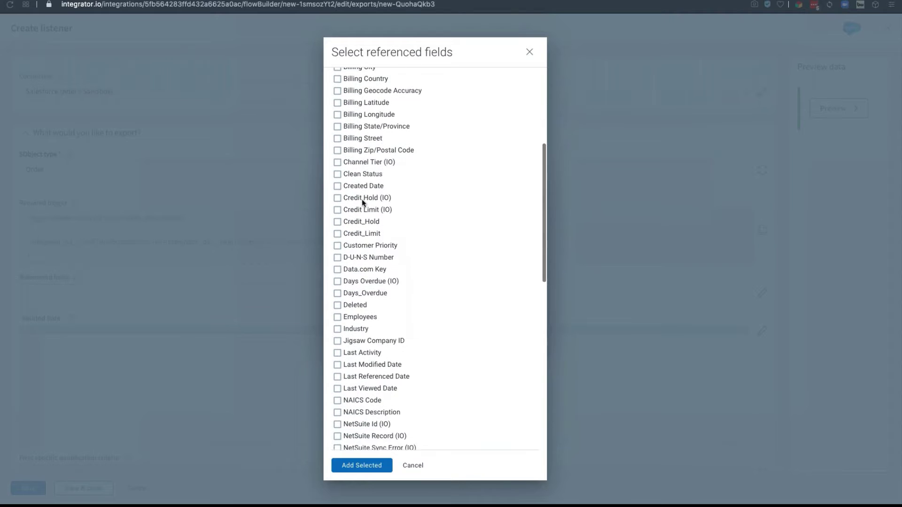
pyautogui.scroll(-7, 362, 199)
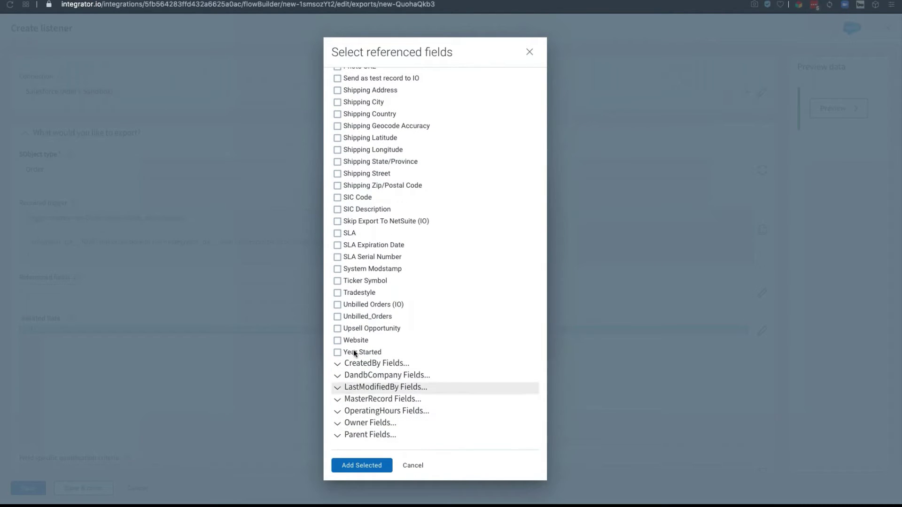
pyautogui.scroll(3, 376, 278)
pyautogui.scroll(9, 376, 277)
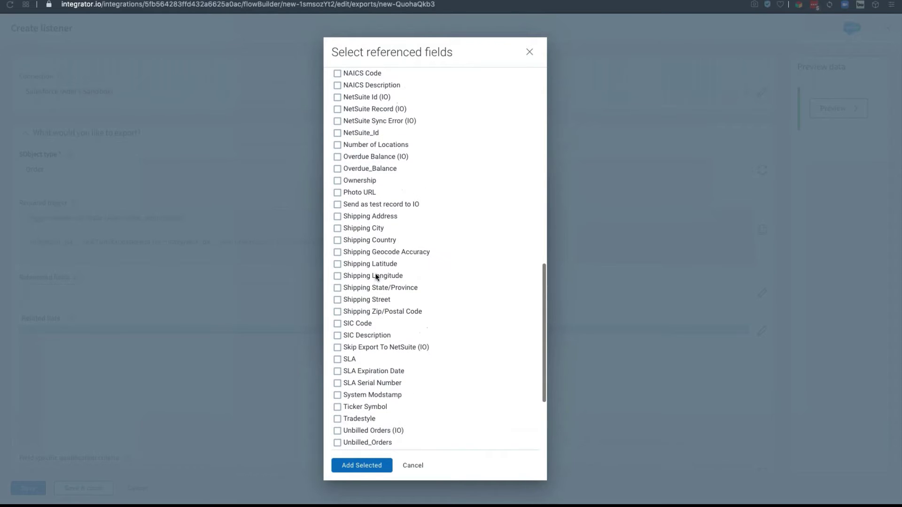
pyautogui.scroll(8, 376, 277)
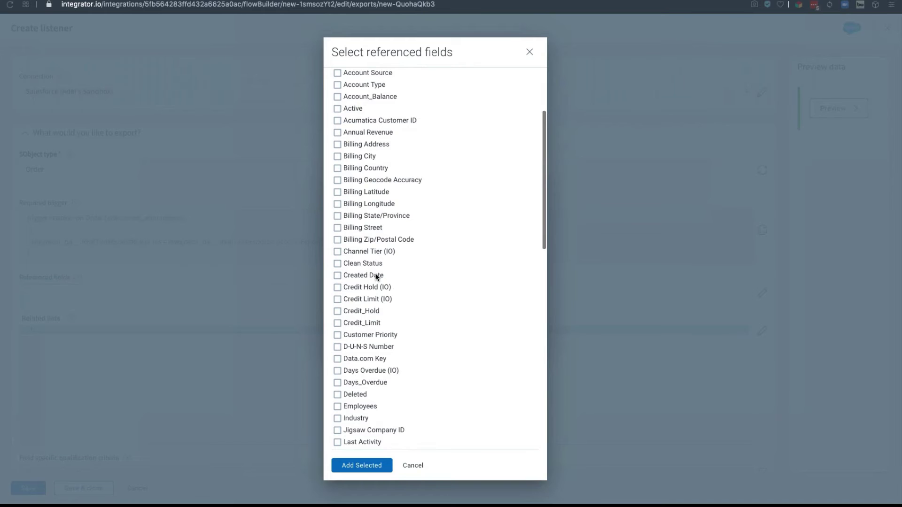
pyautogui.scroll(4, 376, 277)
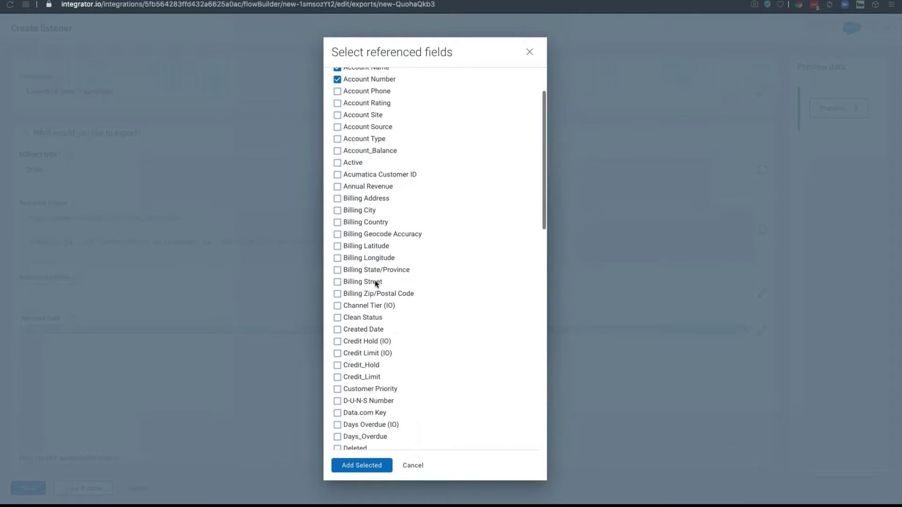
pyautogui.click(360, 464)
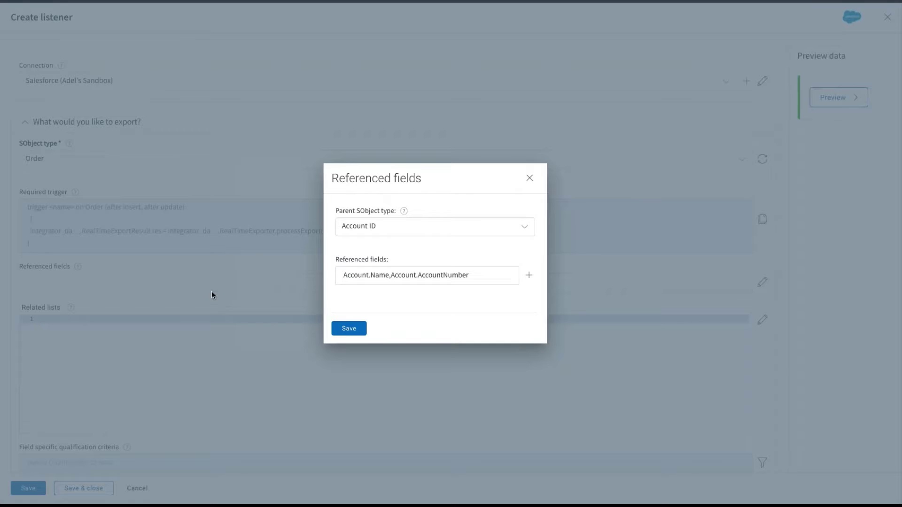
pyautogui.click(348, 327)
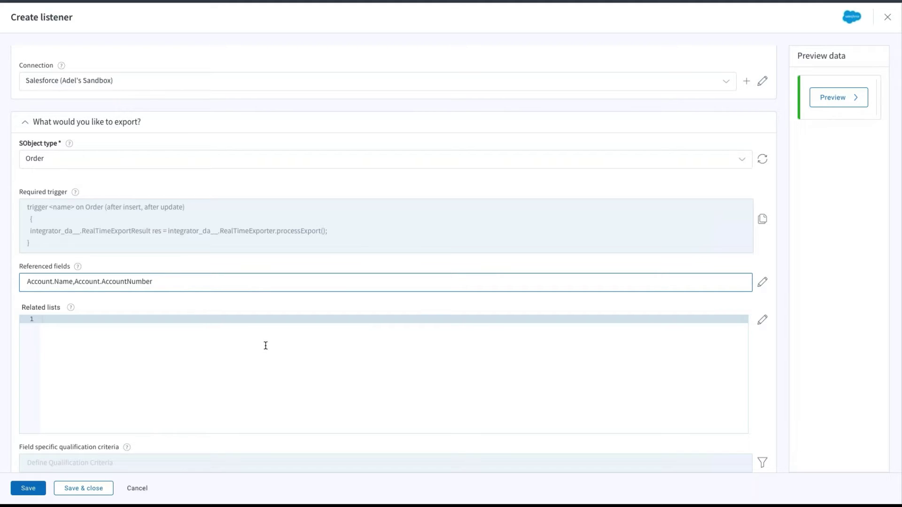
# Step: Append Contract.ContractNumber and Contract.StartDate to the listener's referenced fields
pyautogui.write(',Contract.ContractNumber,Contract.')
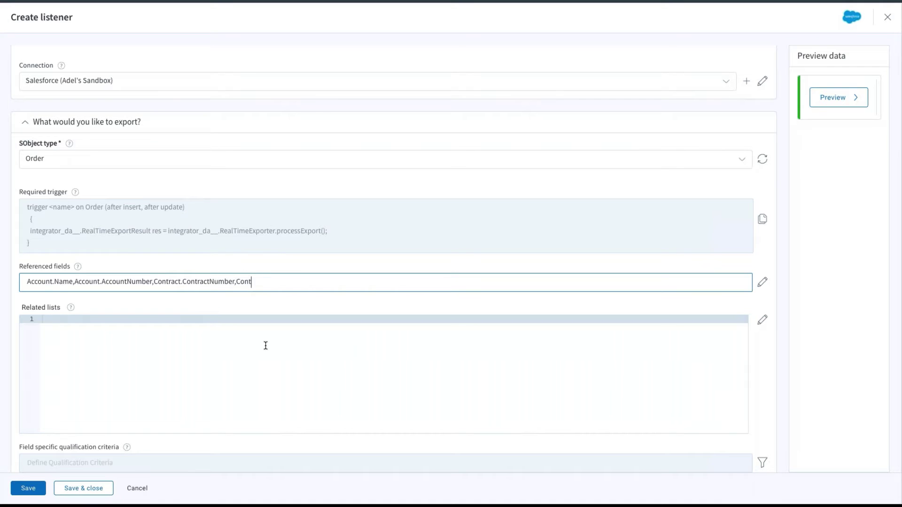
pyautogui.write('StartDate')
pyautogui.click(370, 263)
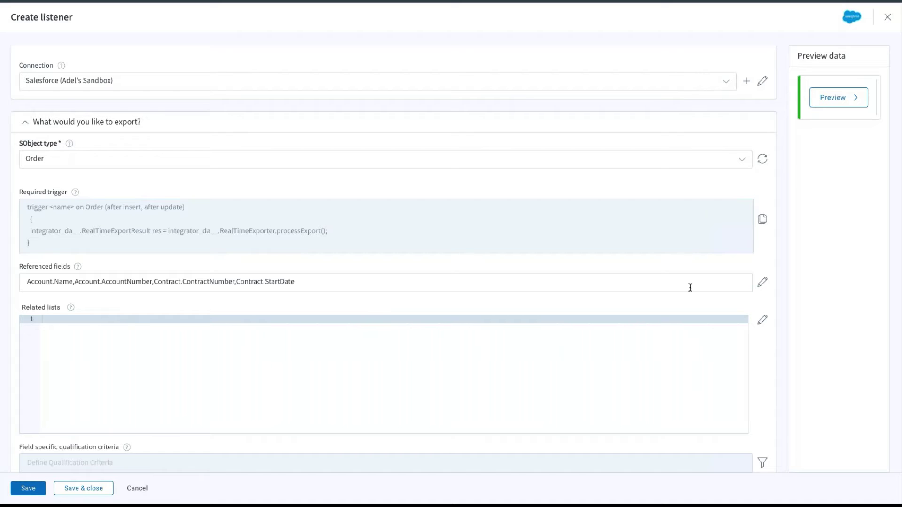
pyautogui.scroll(-1, 487, 429)
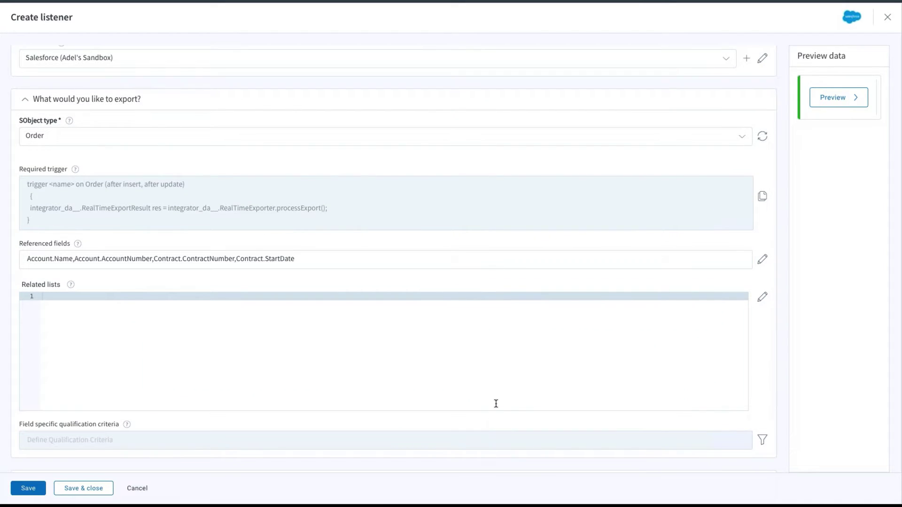
pyautogui.scroll(-3, 640, 343)
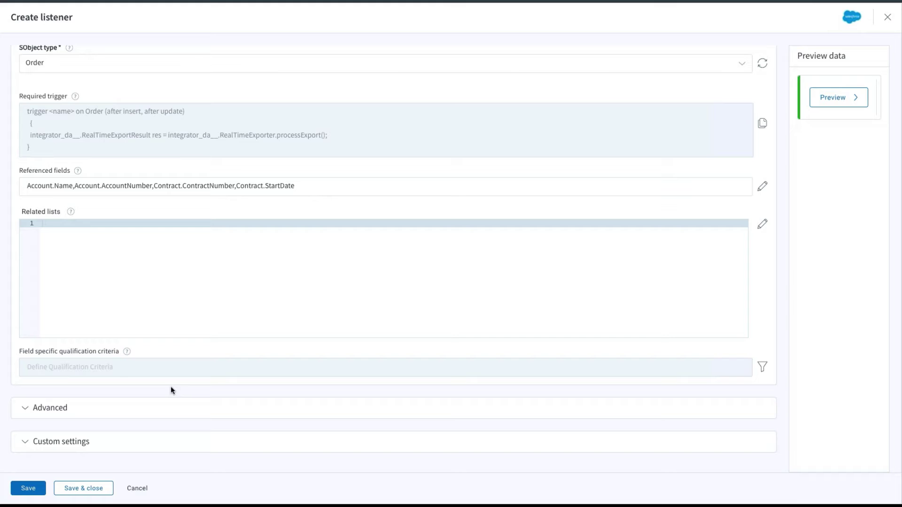
# Step: Add a qualification criterion to the Order listener requiring Status Category to equal Activated, and save it
pyautogui.click(763, 367)
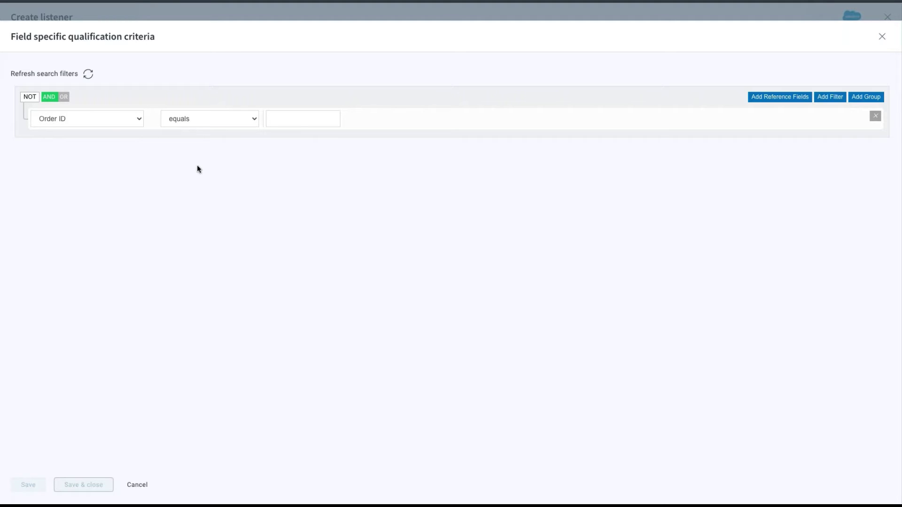
pyautogui.click(289, 125)
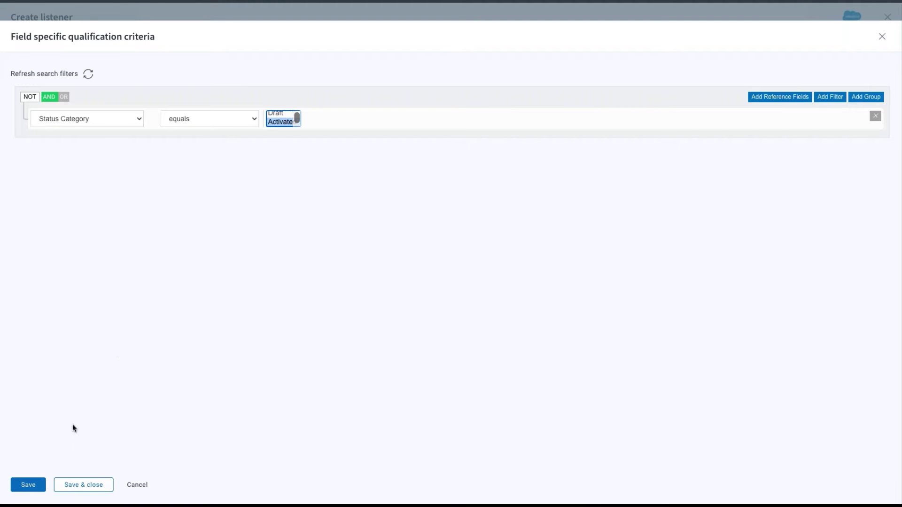
pyautogui.click(83, 485)
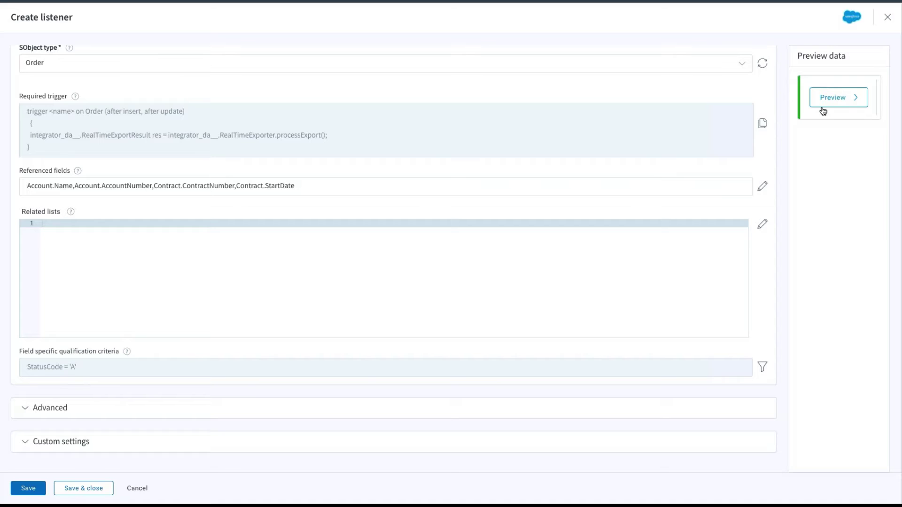
# Step: Preview the listener's data and examine the parsed output for the order fields and the referenced account and contract fields
pyautogui.click(848, 99)
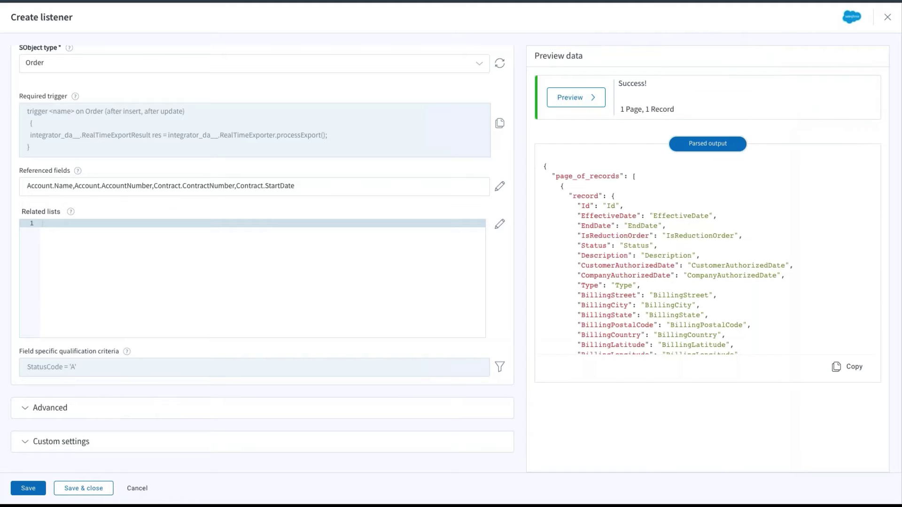
pyautogui.scroll(-2, 704, 254)
pyautogui.scroll(-5, 705, 256)
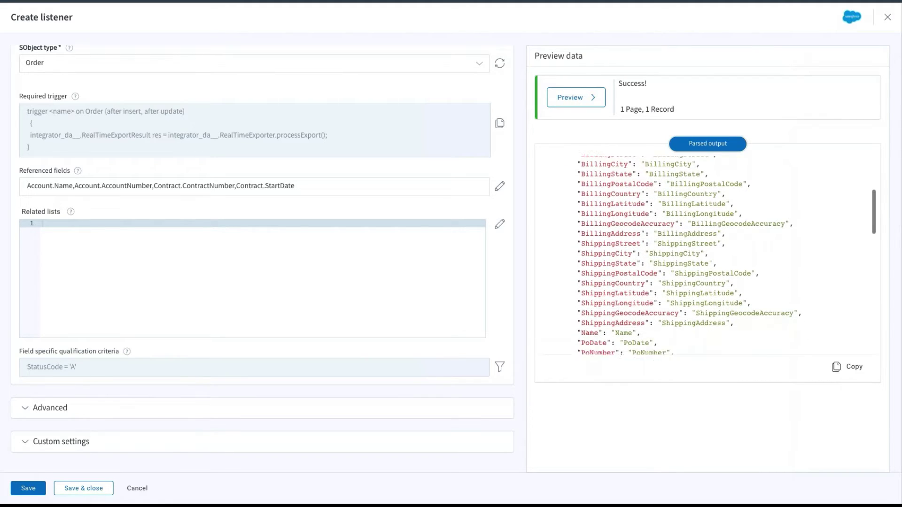
pyautogui.scroll(3, 705, 256)
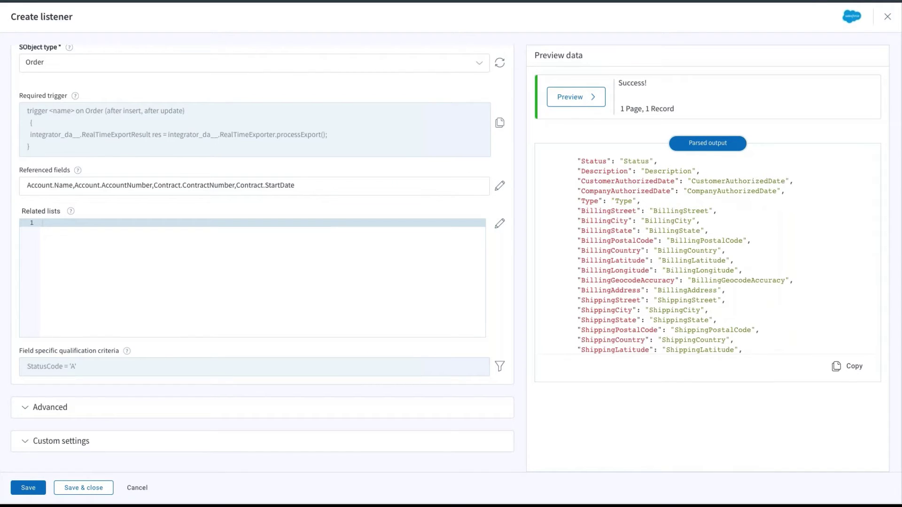
pyautogui.scroll(-10, 663, 272)
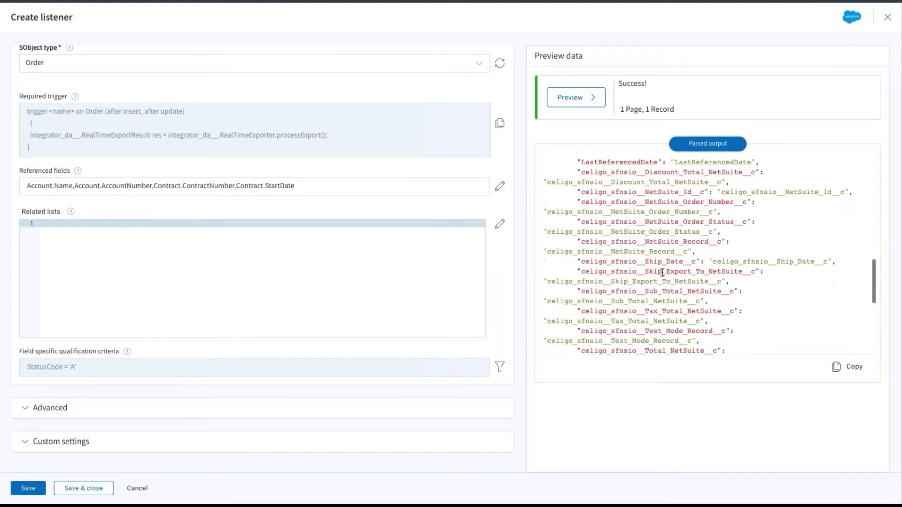
pyautogui.scroll(-5, 663, 273)
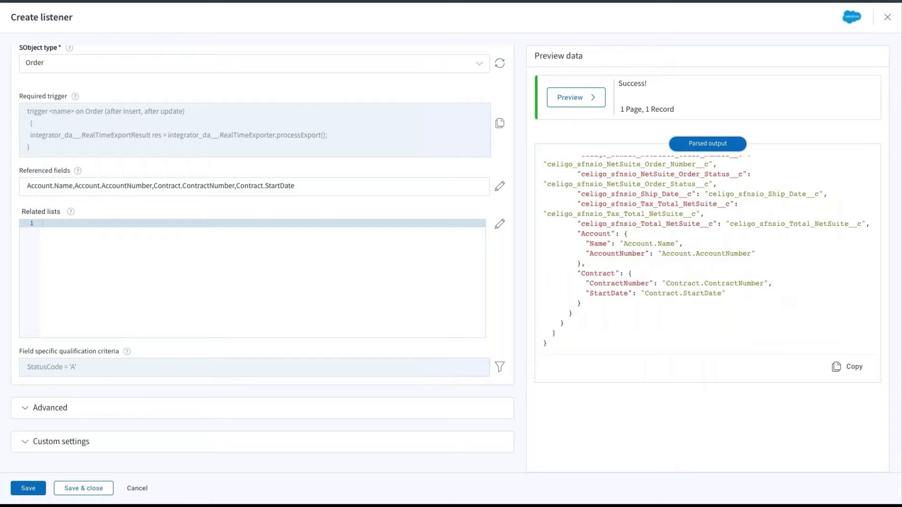
pyautogui.scroll(10, 704, 254)
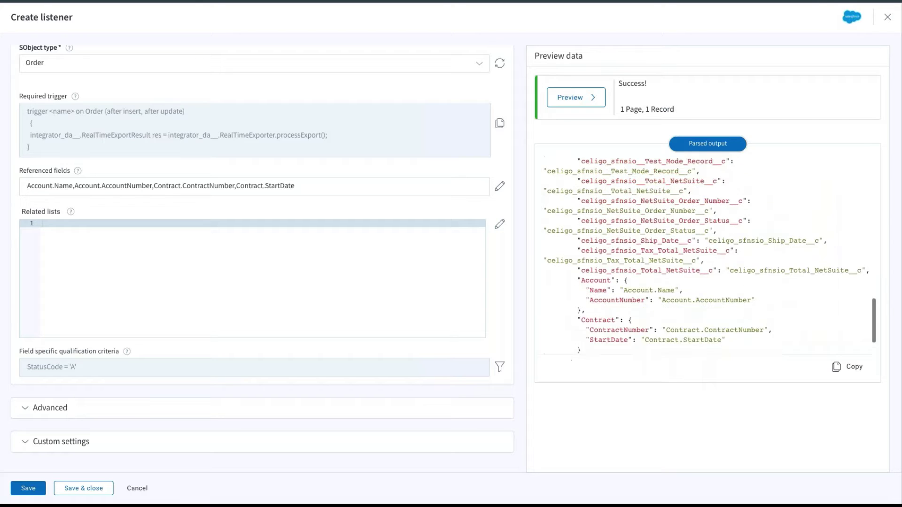
pyautogui.scroll(5, 704, 253)
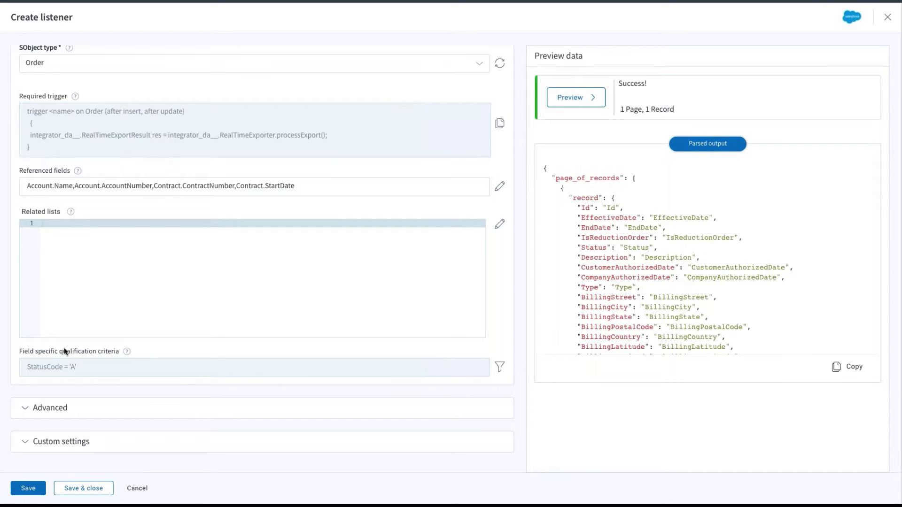
# Step: Name the listener "SF : Listen for Orders", then save and close it
pyautogui.click(155, 187)
pyautogui.click(84, 489)
pyautogui.scroll(5, 153, 357)
pyautogui.click(105, 90)
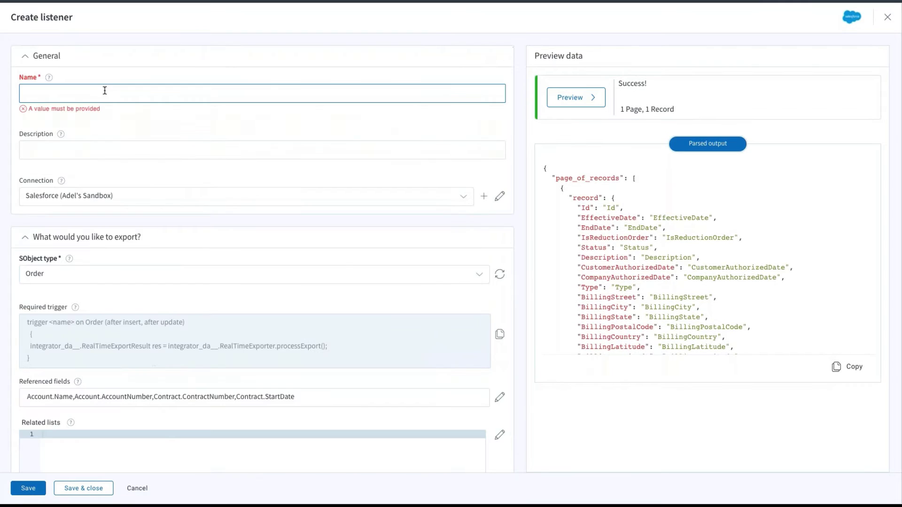
pyautogui.write('SF')
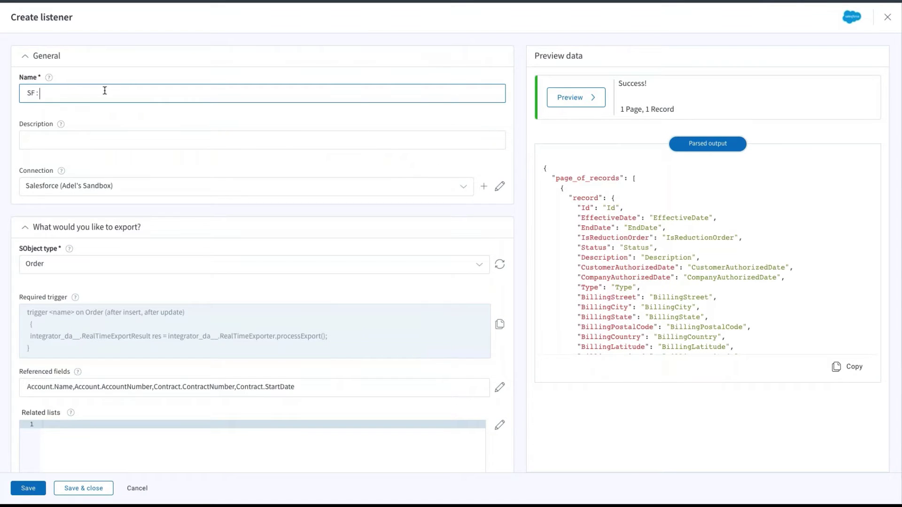
pyautogui.write(' : Listen for Orders')
pyautogui.press('Tab')
pyautogui.click(100, 213)
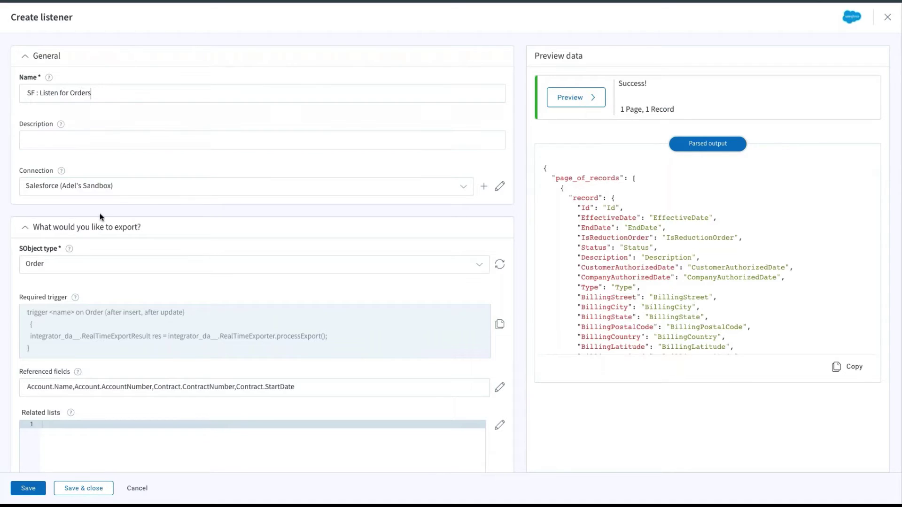
pyautogui.click(99, 387)
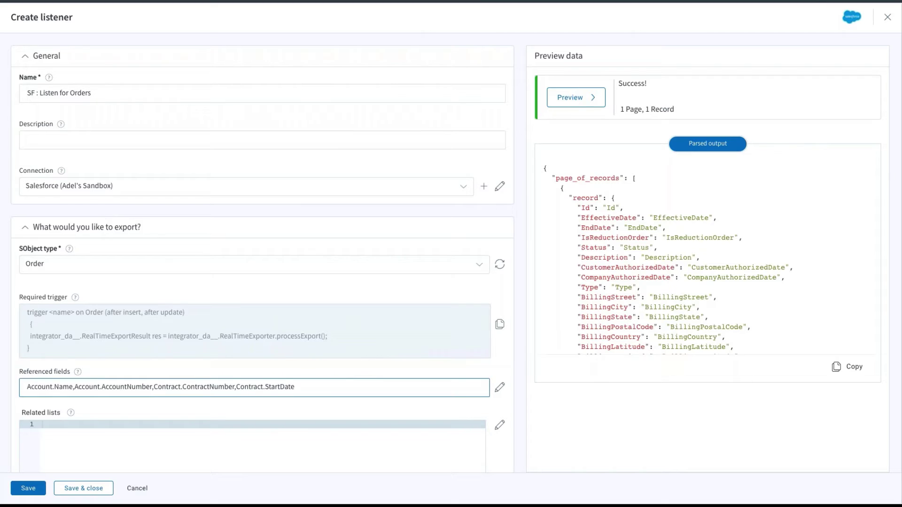
pyautogui.click(78, 488)
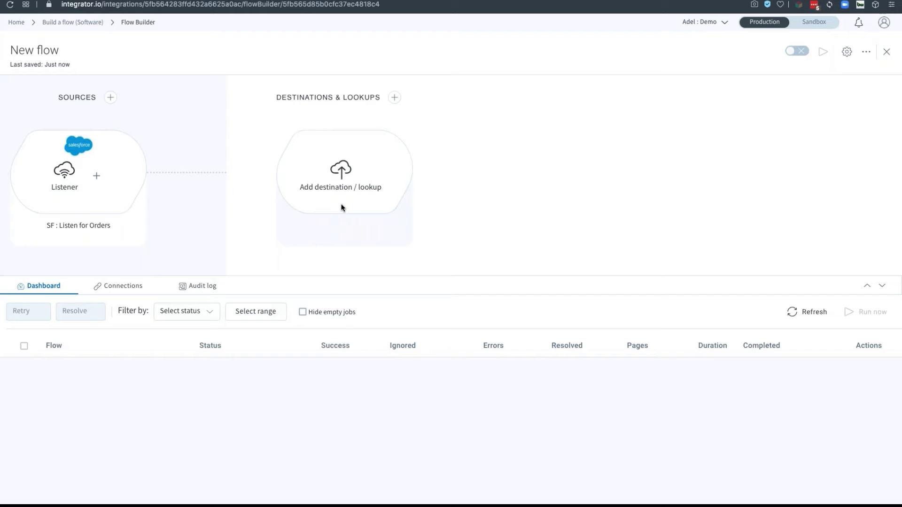
# Step: Add a Zendesk Support destination to the flow, set to import records into the destination application
pyautogui.click(344, 168)
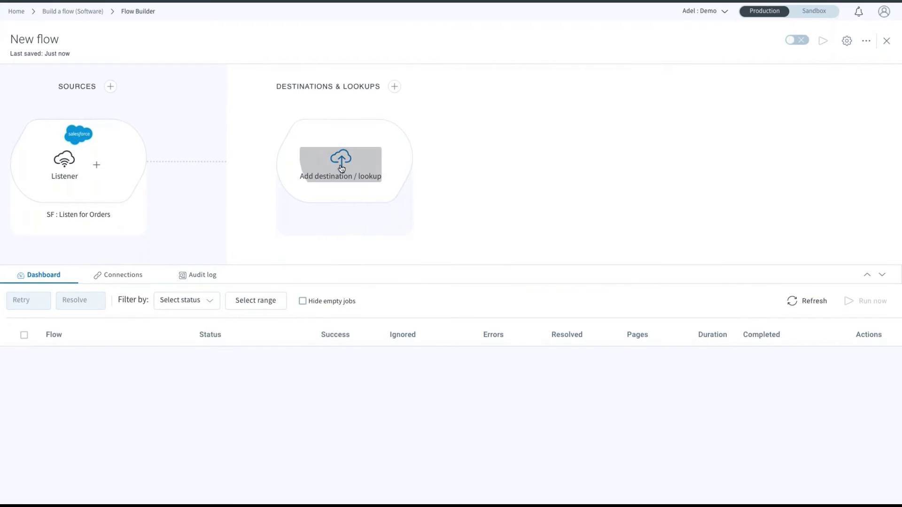
pyautogui.click(616, 67)
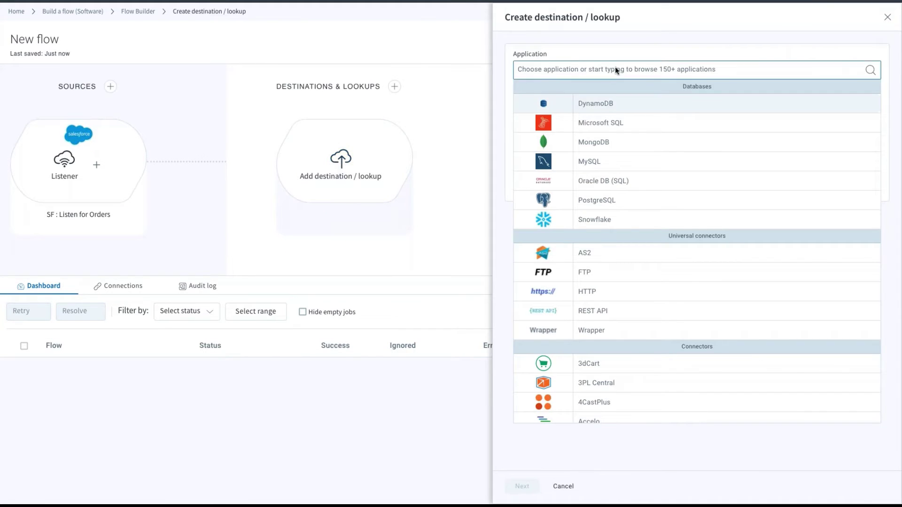
pyautogui.write('zen')
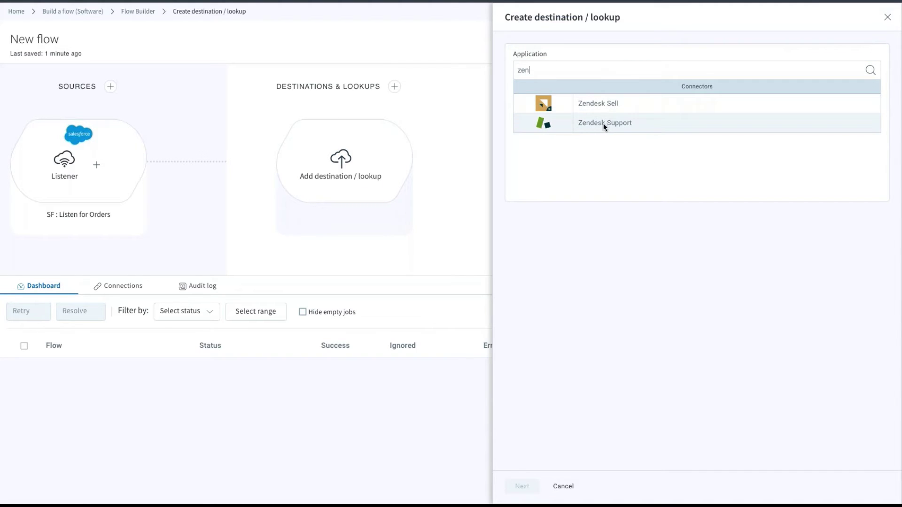
pyautogui.click(604, 124)
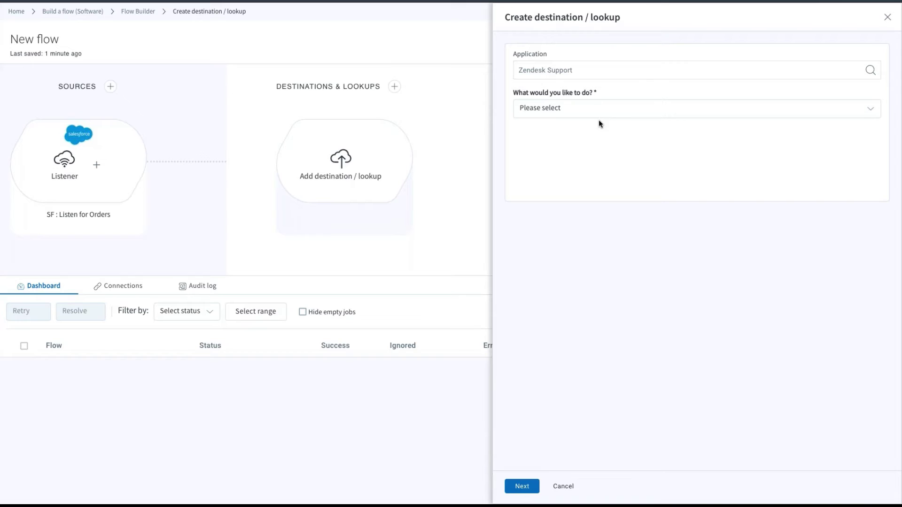
pyautogui.click(584, 112)
pyautogui.press('Down')
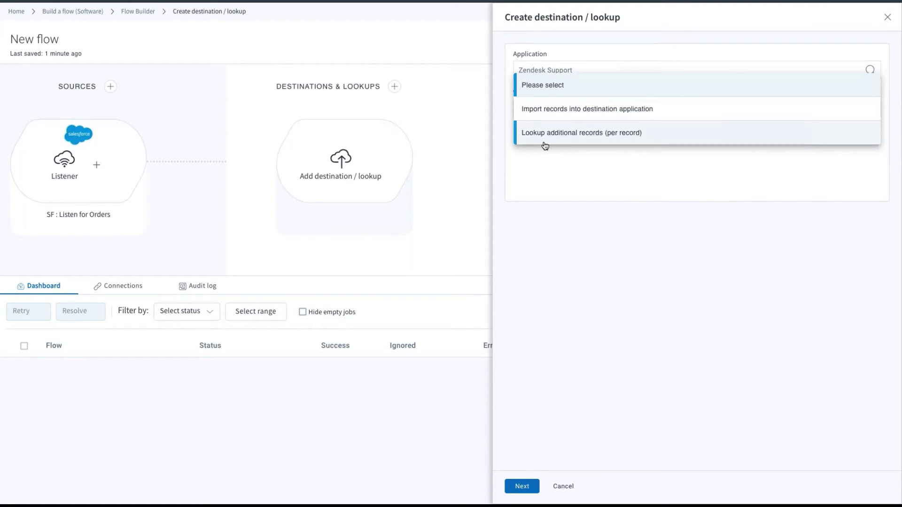
pyautogui.click(548, 114)
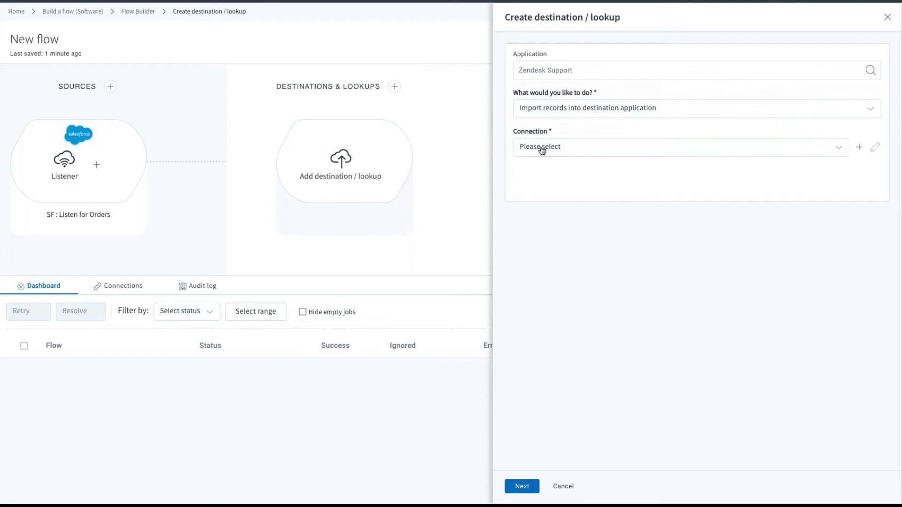
# Step: Examine the authentication types and credential fields of a new Zendesk Support connection, then discard it
pyautogui.click(542, 148)
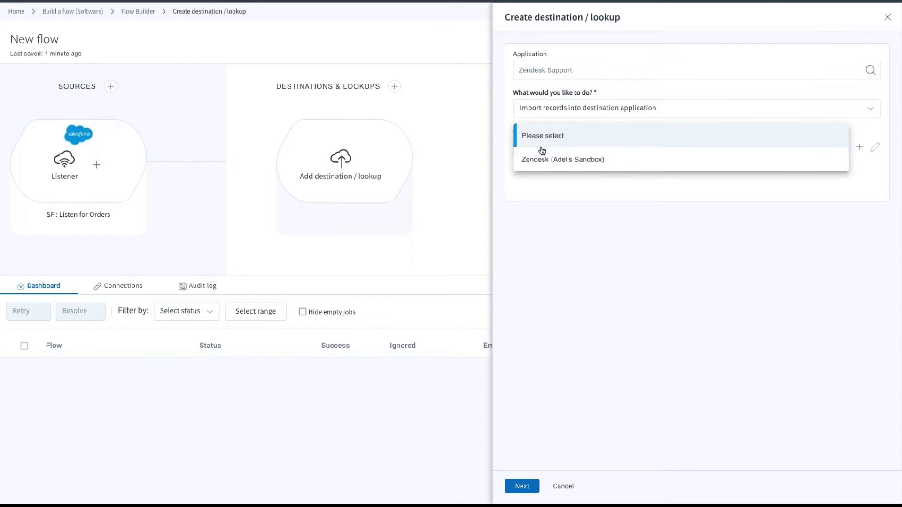
pyautogui.click(593, 177)
pyautogui.click(857, 148)
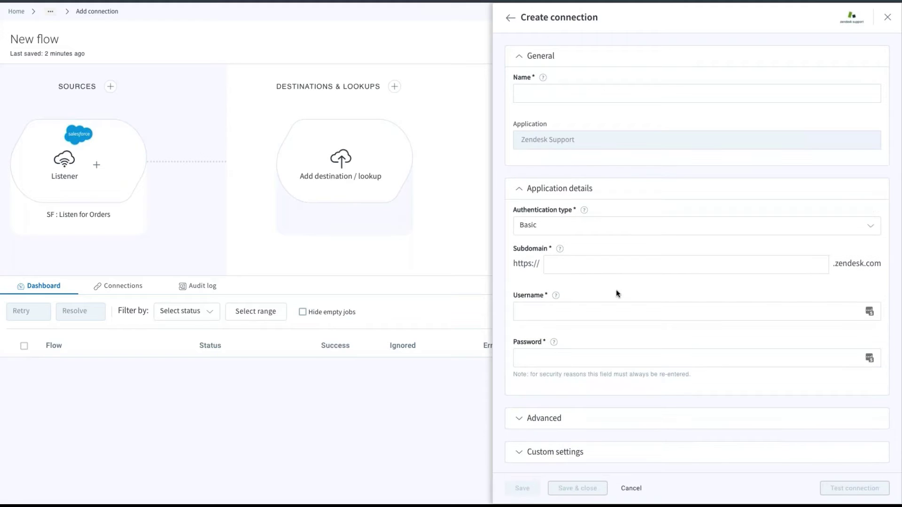
pyautogui.scroll(-1, 616, 294)
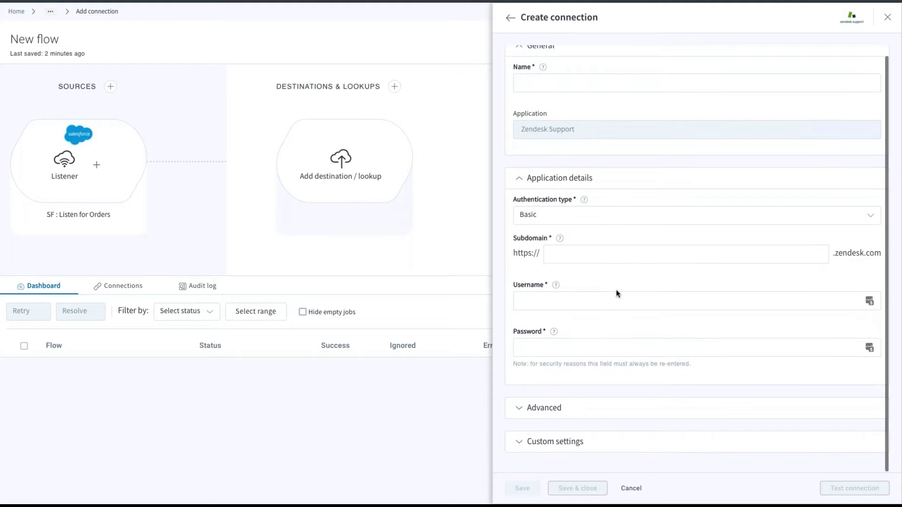
pyautogui.click(589, 222)
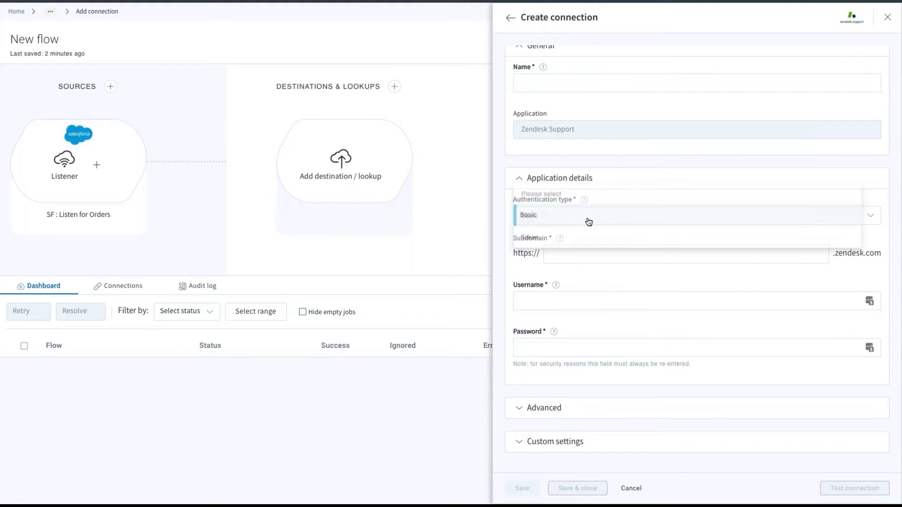
pyautogui.click(547, 274)
pyautogui.click(564, 259)
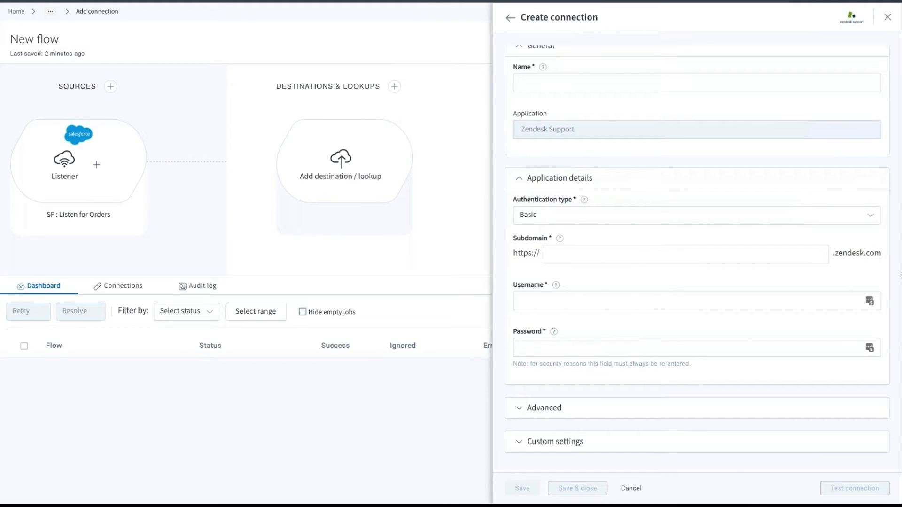
pyautogui.click(558, 303)
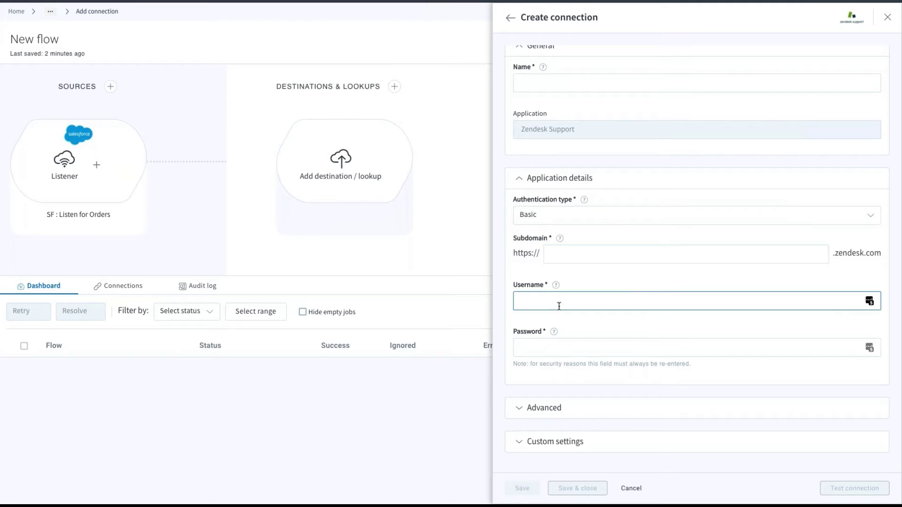
pyautogui.click(560, 345)
pyautogui.click(570, 399)
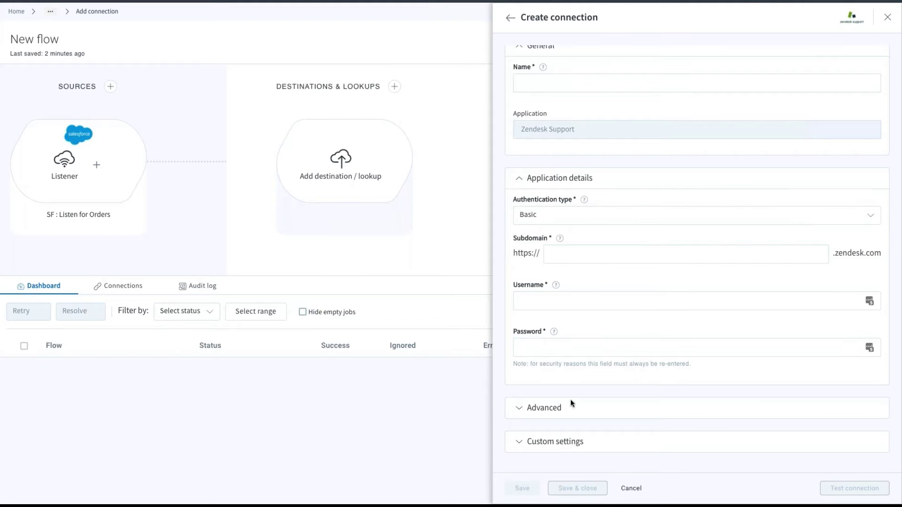
pyautogui.click(631, 490)
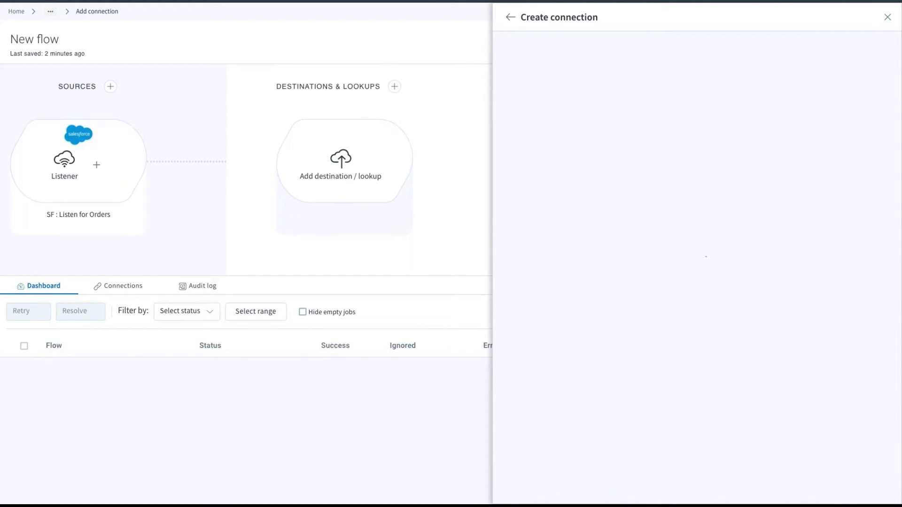
# Step: Use the existing Zendesk sandbox connection for the destination and name the import "ZD : Create Organisation"
pyautogui.click(551, 162)
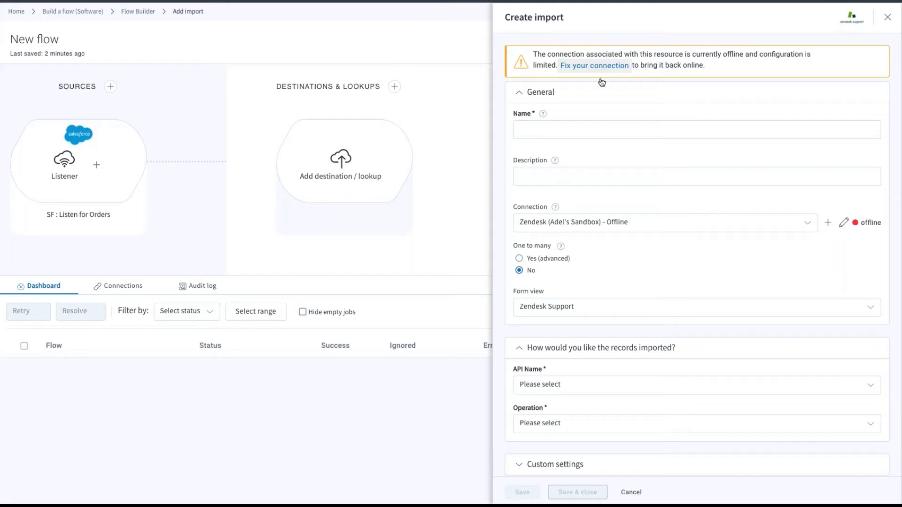
pyautogui.click(611, 136)
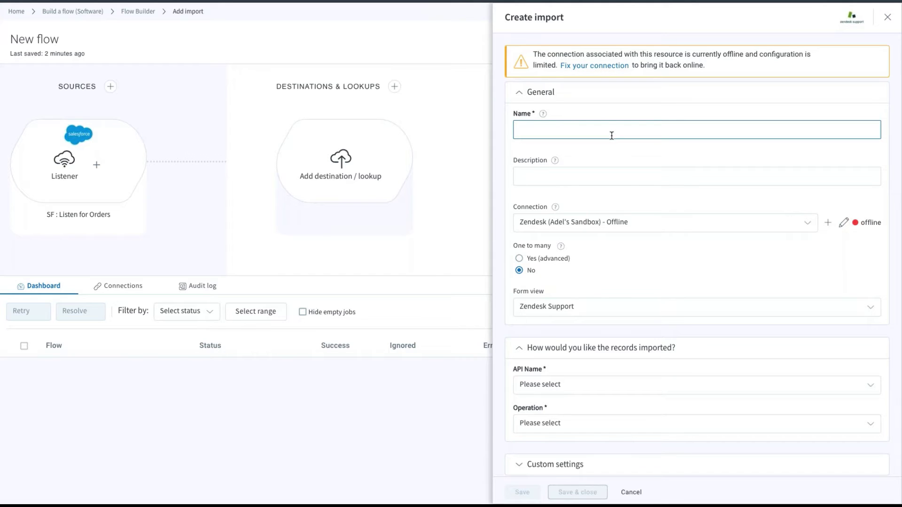
pyautogui.write('ZD')
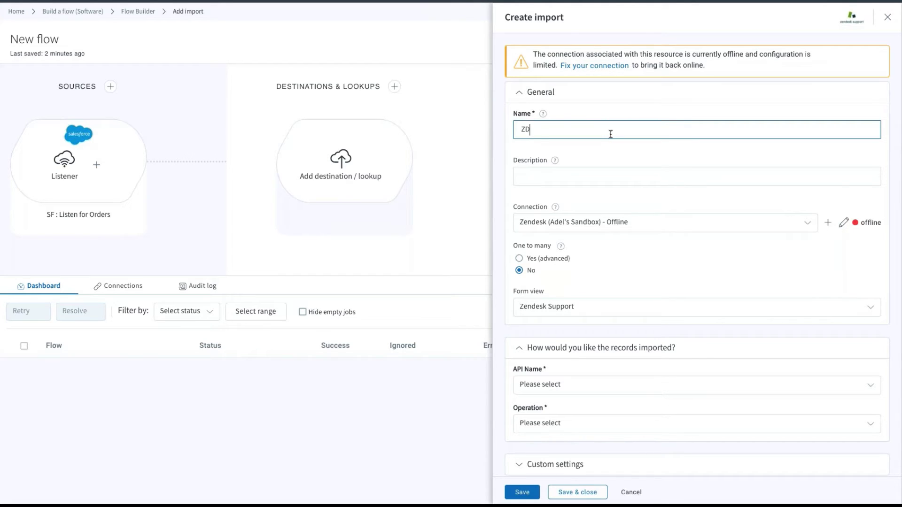
pyautogui.write(' :')
pyautogui.write(' Create Or')
pyautogui.write('gas')
pyautogui.write('anisation')
pyautogui.press('Tab')
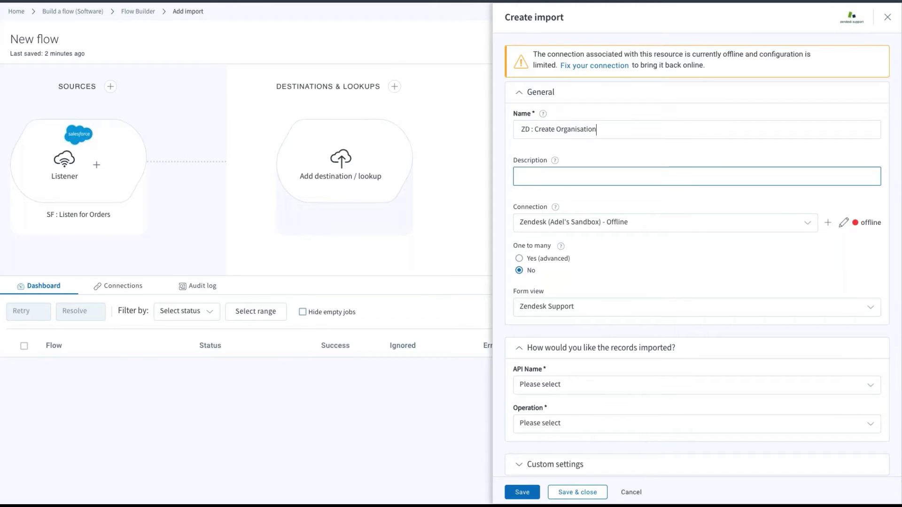
pyautogui.click(600, 207)
# Step: Set the Zendesk import's API name to Organizations
pyautogui.scroll(-1, 588, 282)
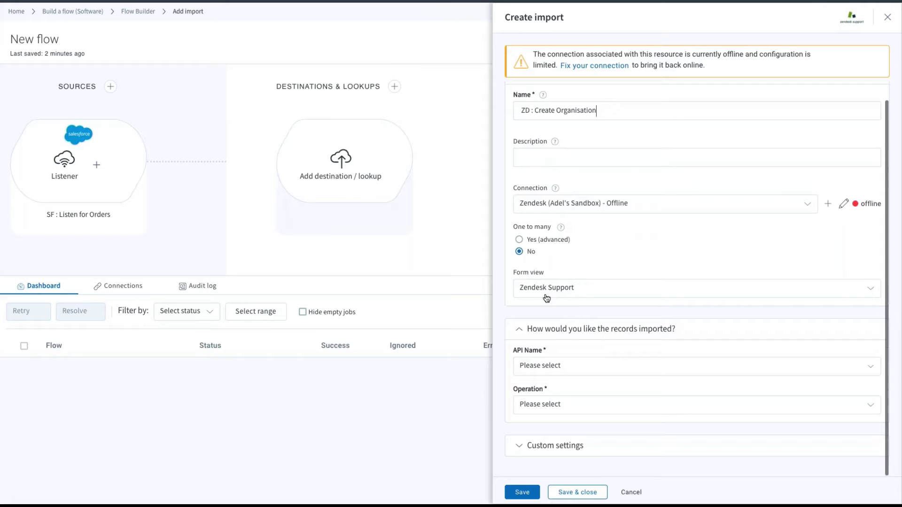
pyautogui.click(550, 367)
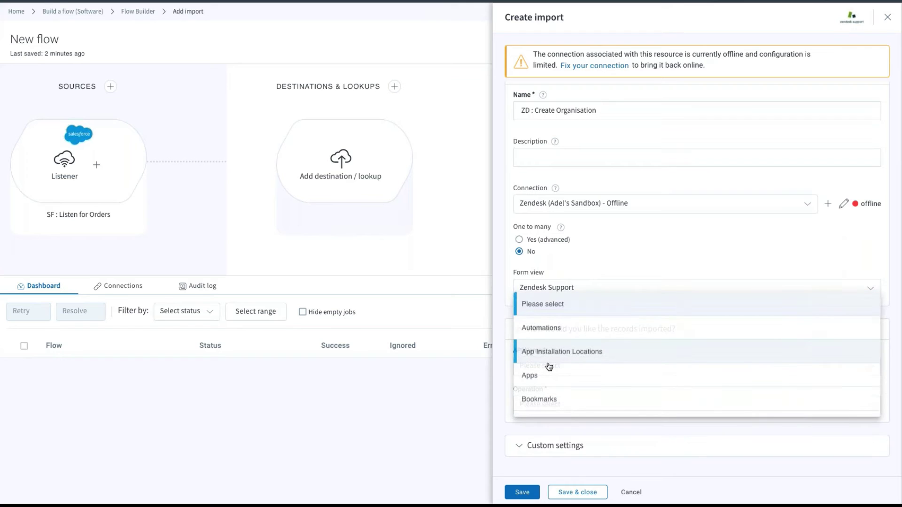
pyautogui.scroll(-1, 549, 367)
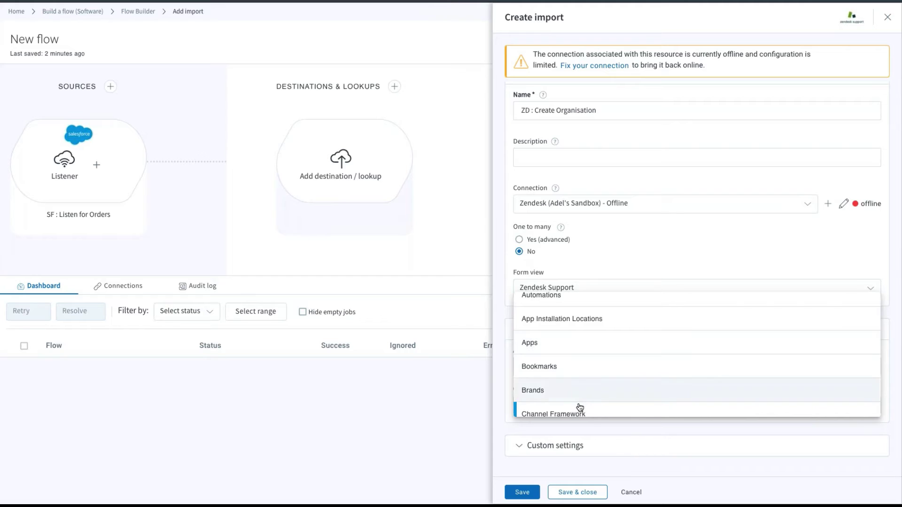
pyautogui.scroll(-5, 582, 392)
pyautogui.scroll(-1, 581, 394)
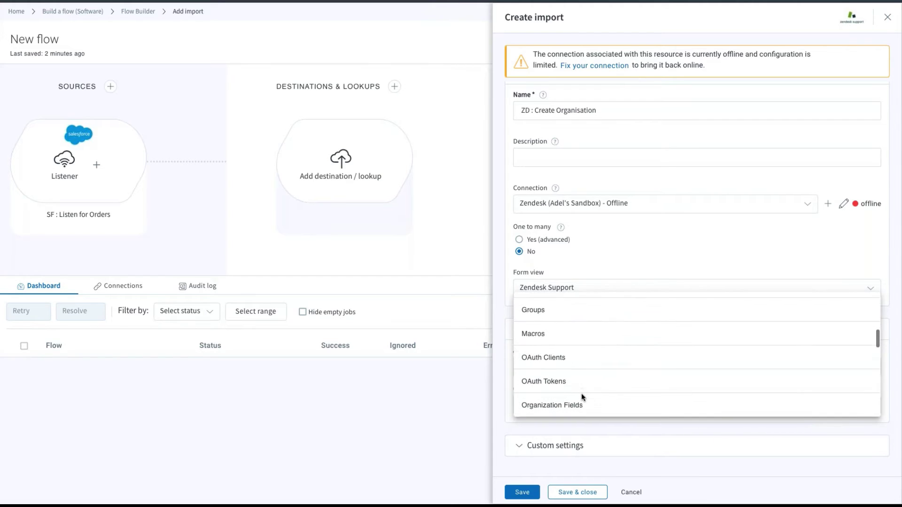
pyautogui.scroll(-2, 582, 394)
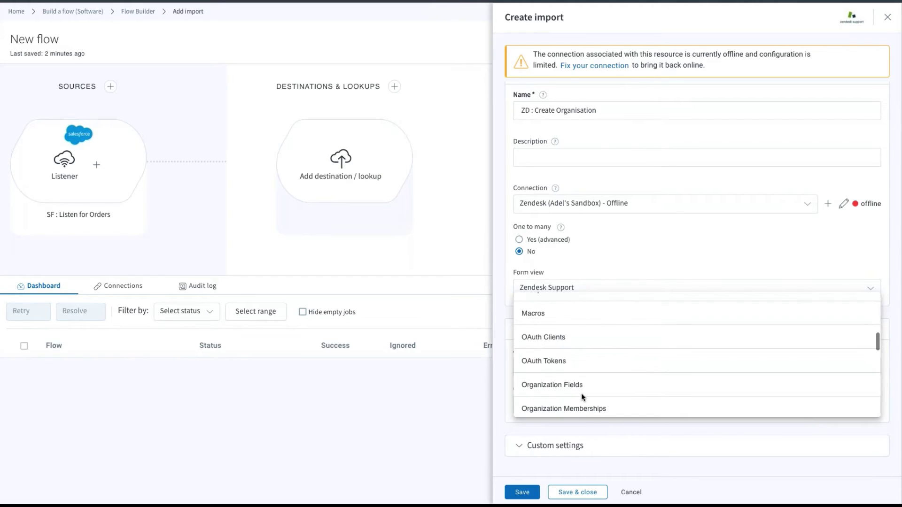
pyautogui.scroll(-3, 581, 395)
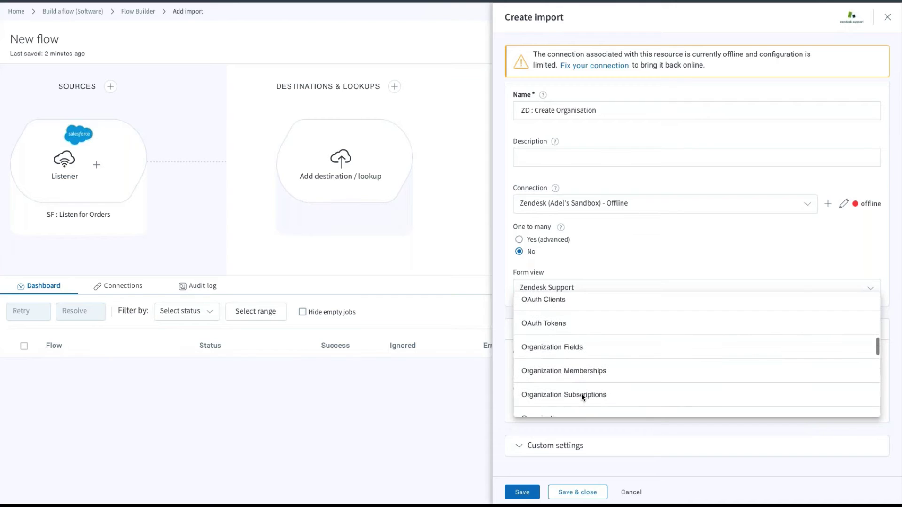
pyautogui.click(552, 378)
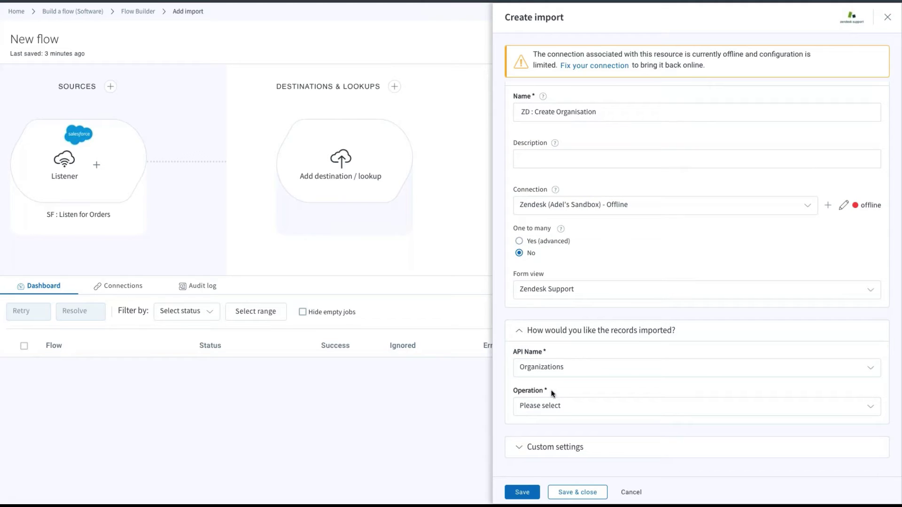
# Step: Set the import operation to Create, then save and close the Zendesk organisation import
pyautogui.click(552, 406)
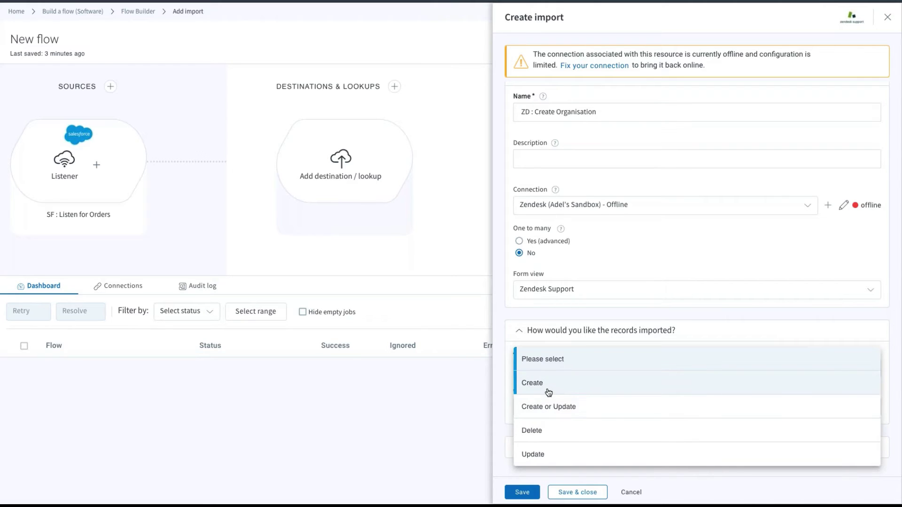
pyautogui.click(549, 392)
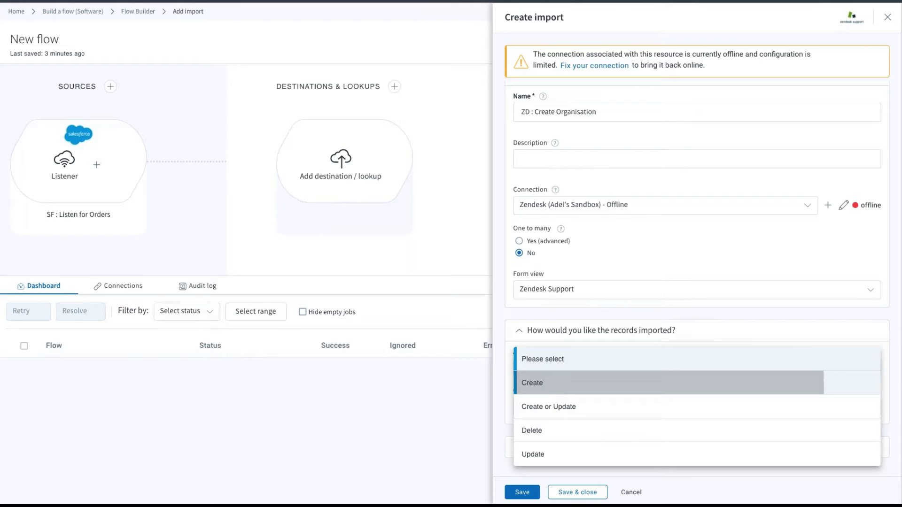
pyautogui.click(570, 496)
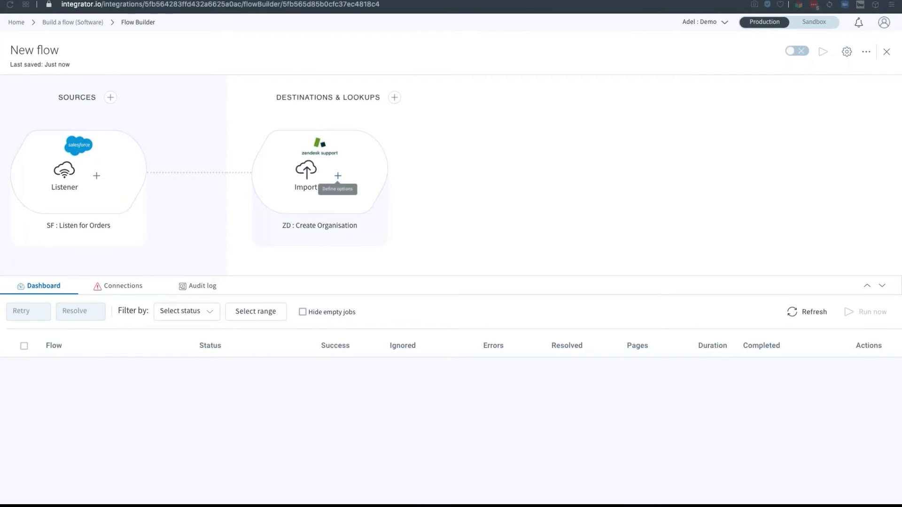
# Step: Open the import mapping of ZD : Create Organisation and map Salesforce Account.Name to organization.name
pyautogui.moveTo(336, 177)
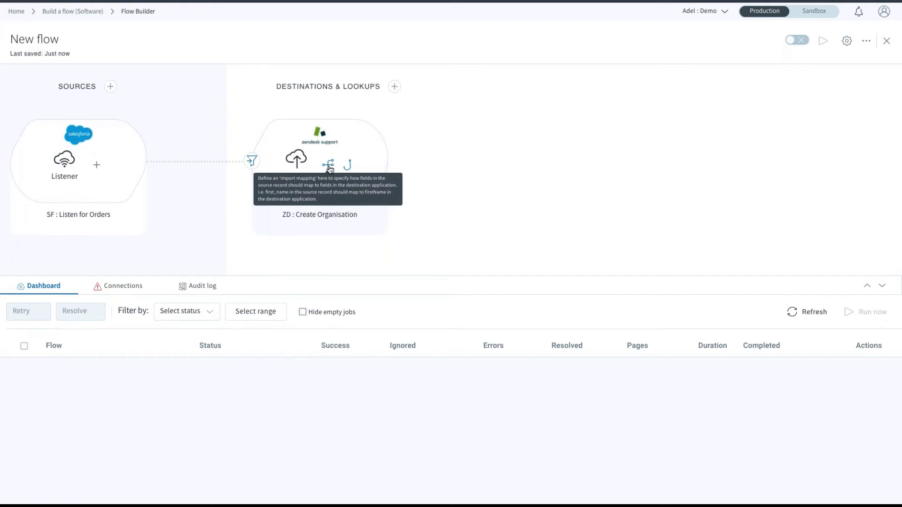
pyautogui.click(328, 167)
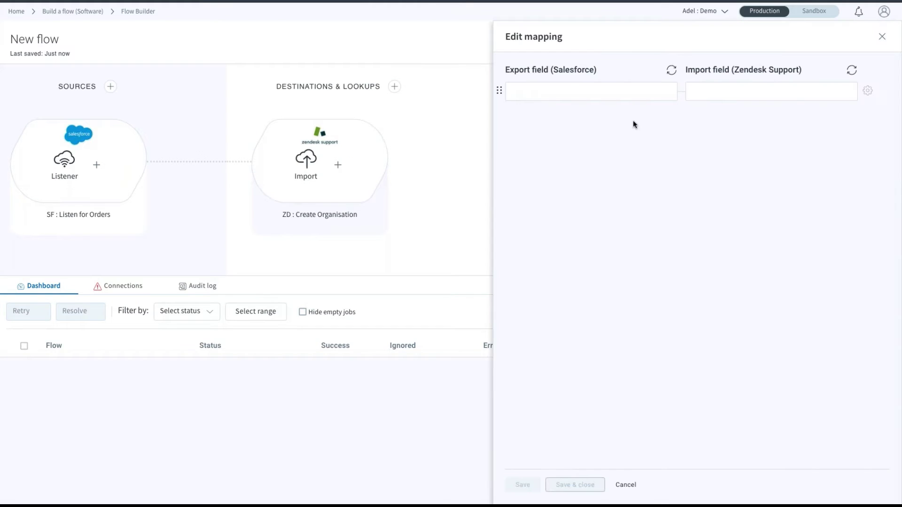
pyautogui.click(715, 95)
pyautogui.click(671, 95)
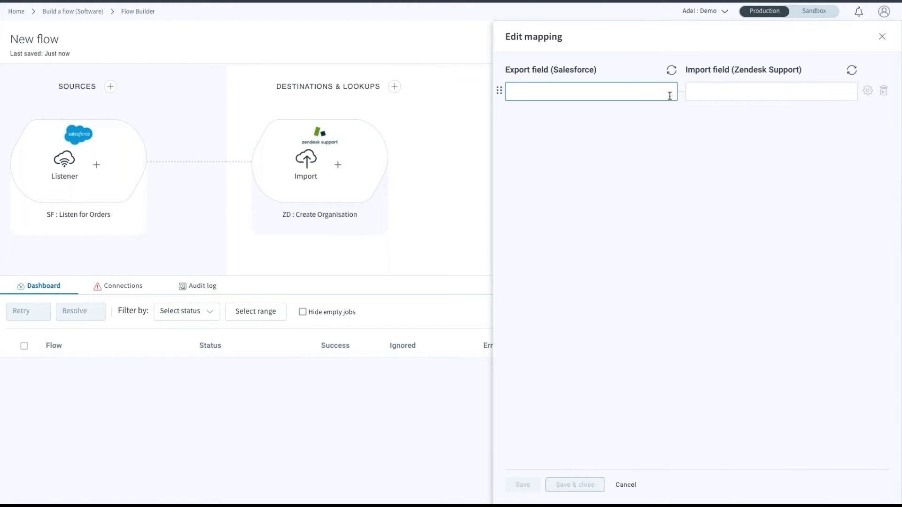
pyautogui.click(613, 92)
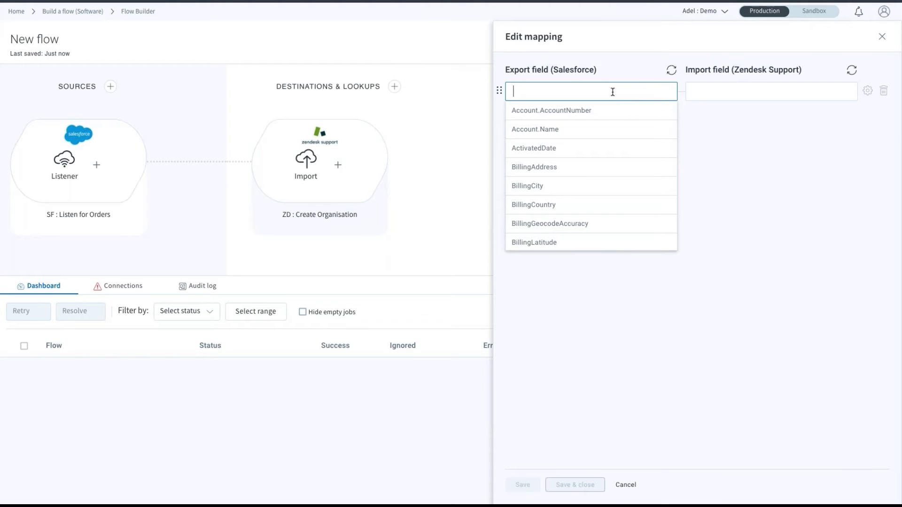
pyautogui.scroll(-1, 586, 216)
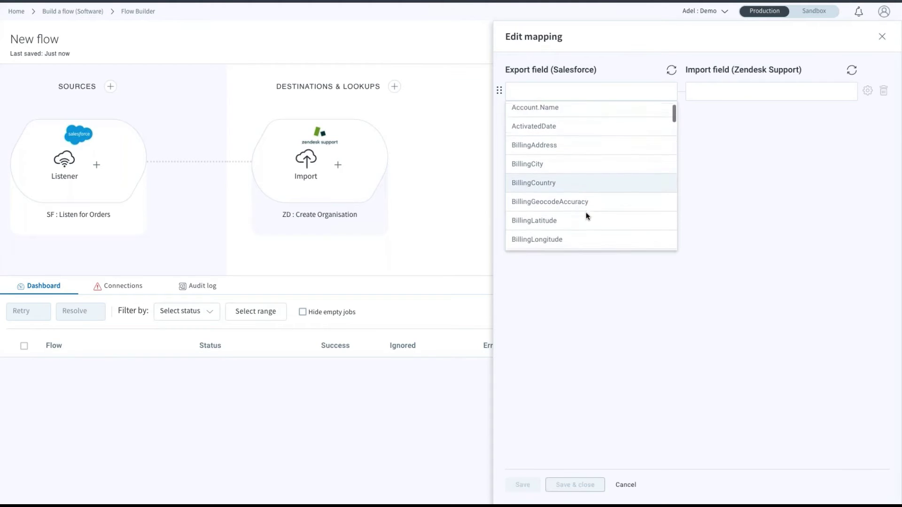
pyautogui.scroll(-5, 587, 216)
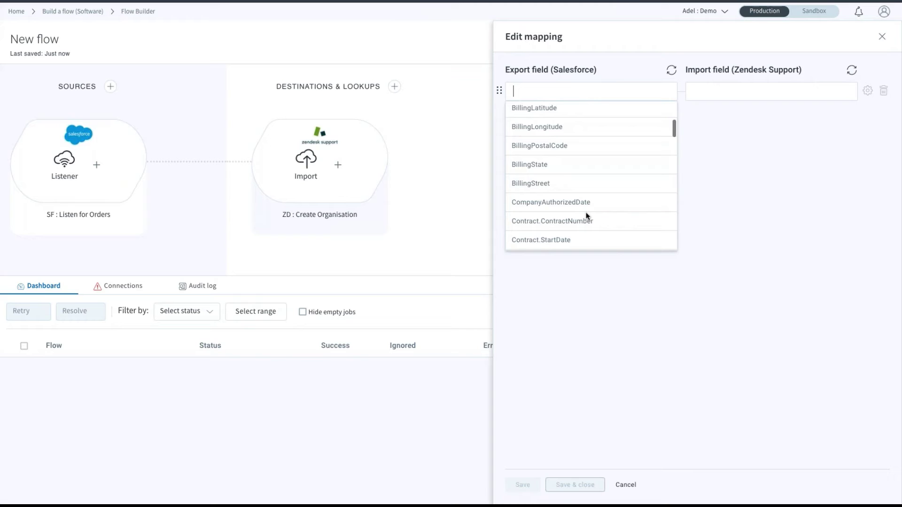
pyautogui.scroll(-3, 587, 216)
pyautogui.scroll(5, 586, 216)
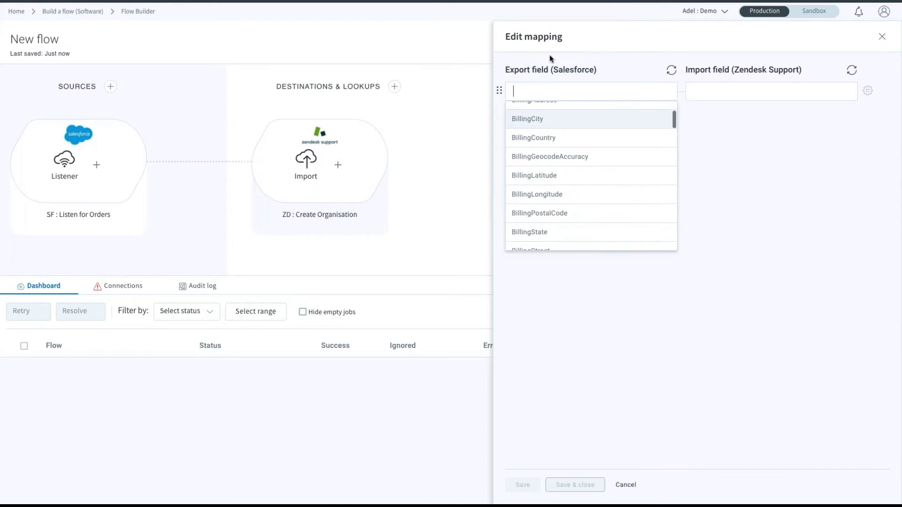
pyautogui.scroll(2, 583, 143)
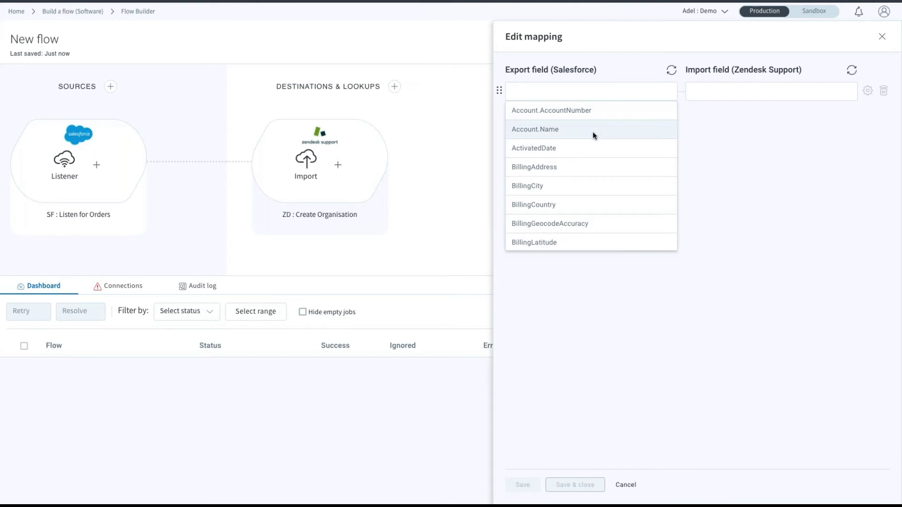
pyautogui.click(593, 133)
pyautogui.click(738, 91)
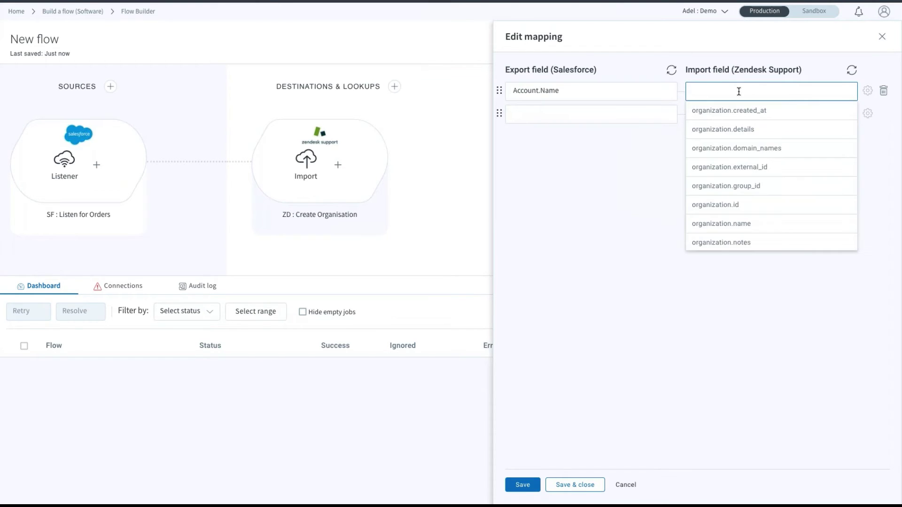
pyautogui.click(743, 226)
# Step: Add a second mapping row from Account.AccountNumber to organization.external_id
pyautogui.click(651, 114)
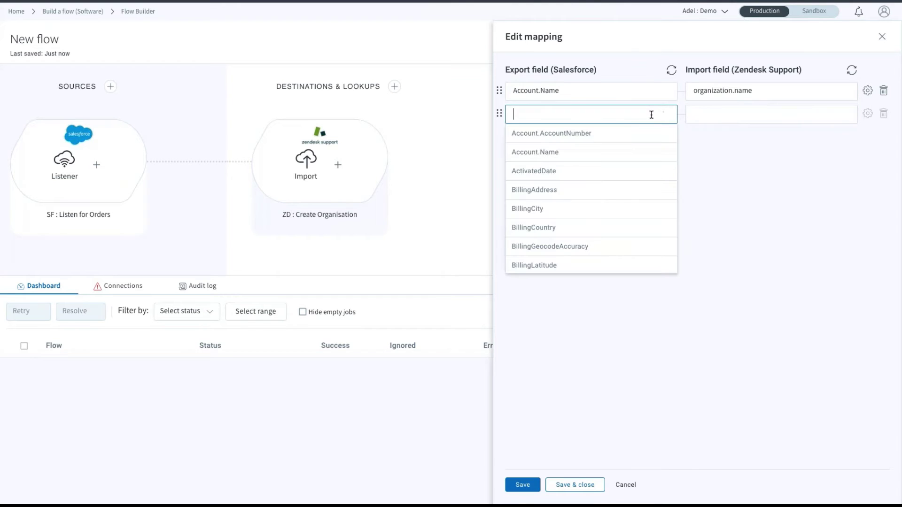
pyautogui.click(596, 137)
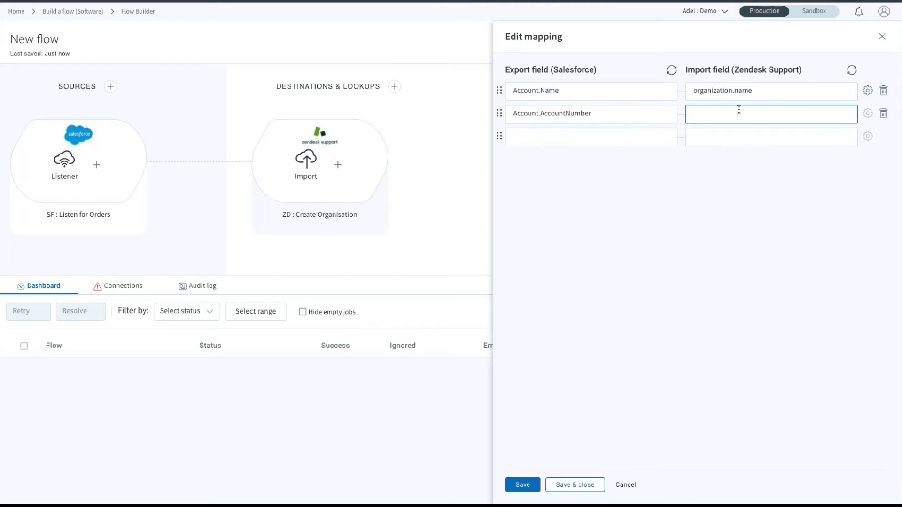
pyautogui.click(742, 113)
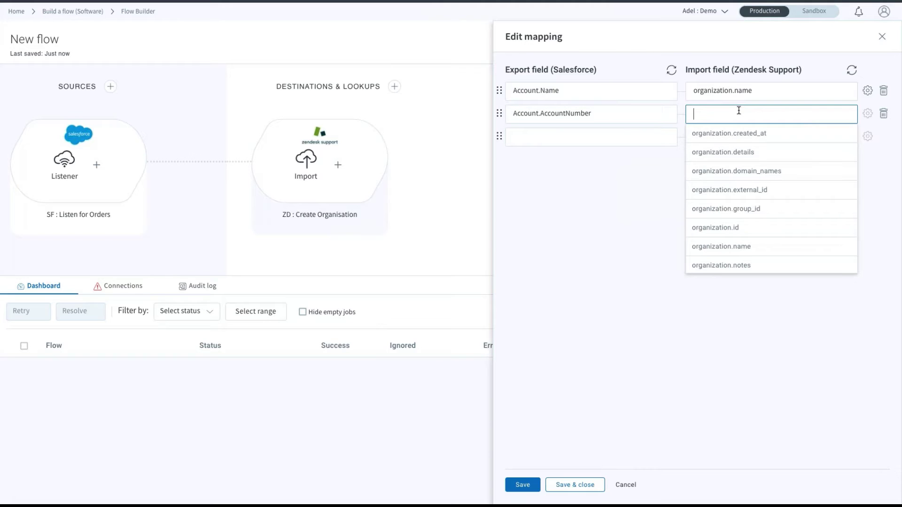
pyautogui.click(762, 191)
# Step: Look through the Salesforce fields offered for a third mapping row, then save and close the mapping without adding it
pyautogui.click(630, 132)
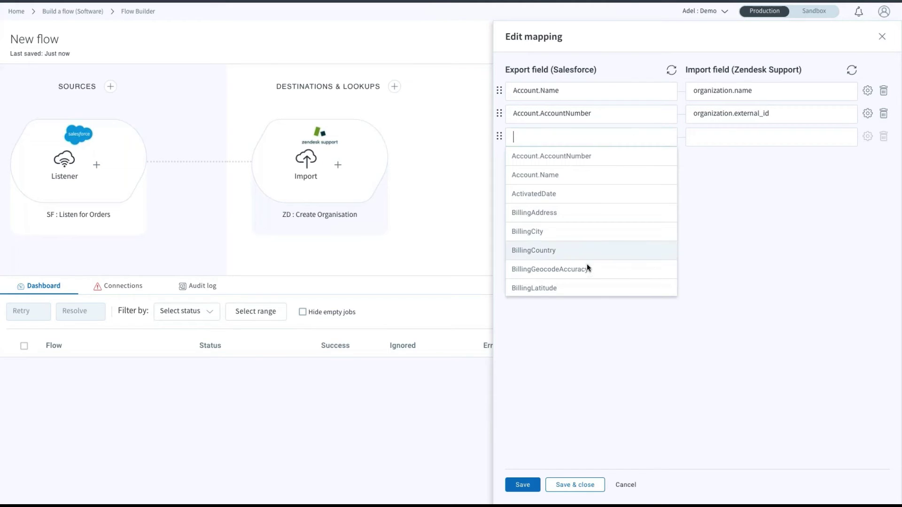
pyautogui.scroll(-1, 588, 267)
pyautogui.scroll(-1, 588, 267)
pyautogui.scroll(2, 588, 267)
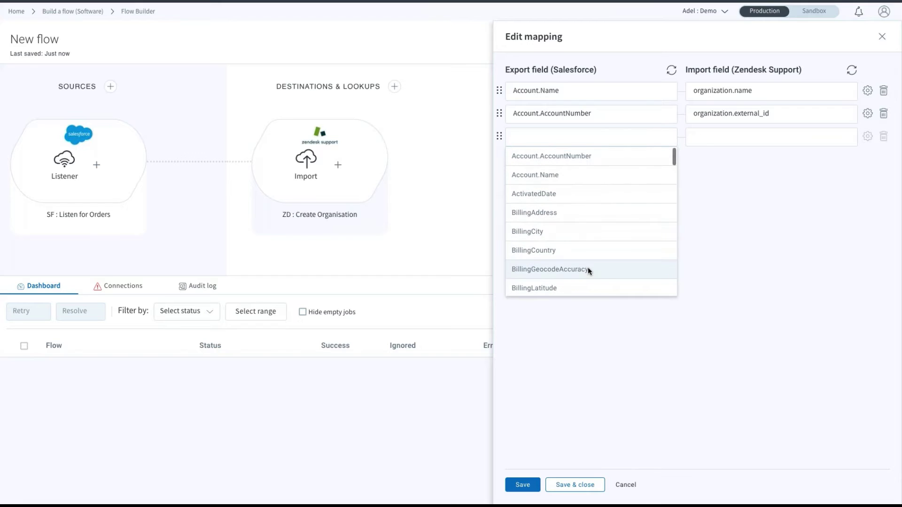
pyautogui.click(637, 347)
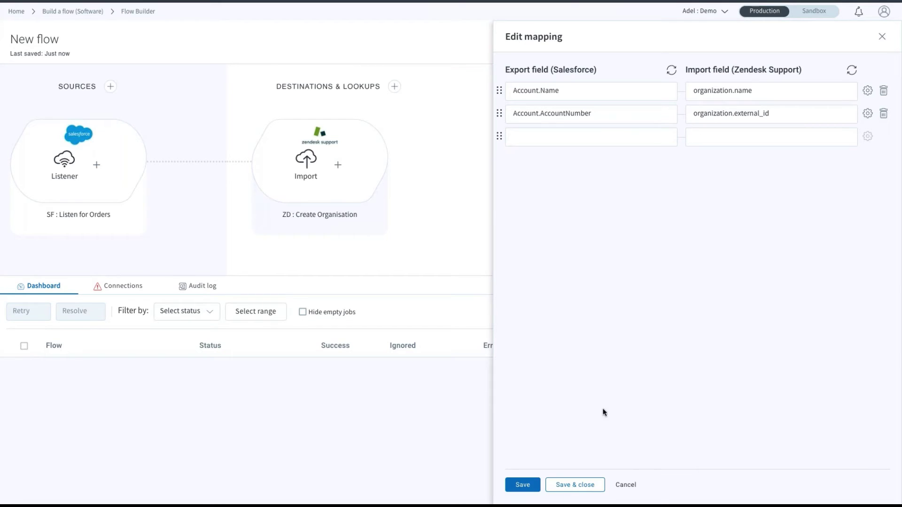
pyautogui.click(582, 485)
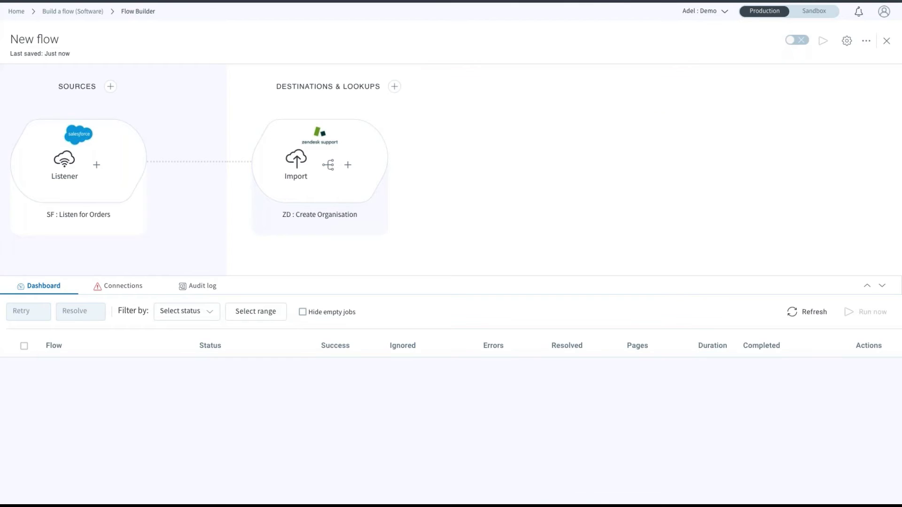
# Step: Add another Zendesk Support destination that imports records into the destination application, using the existing Zendesk sandbox connection
pyautogui.press('ctrl+super+f')
pyautogui.click(395, 88)
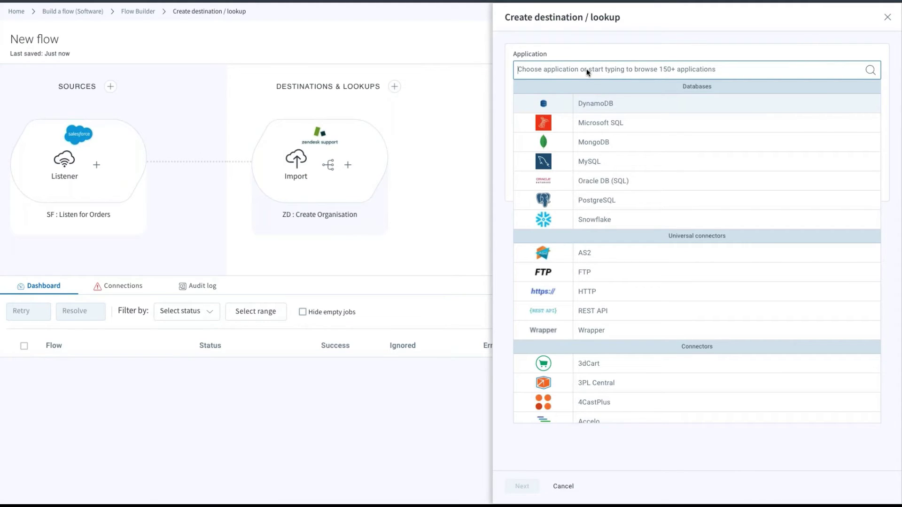
pyautogui.write('zen')
pyautogui.click(604, 123)
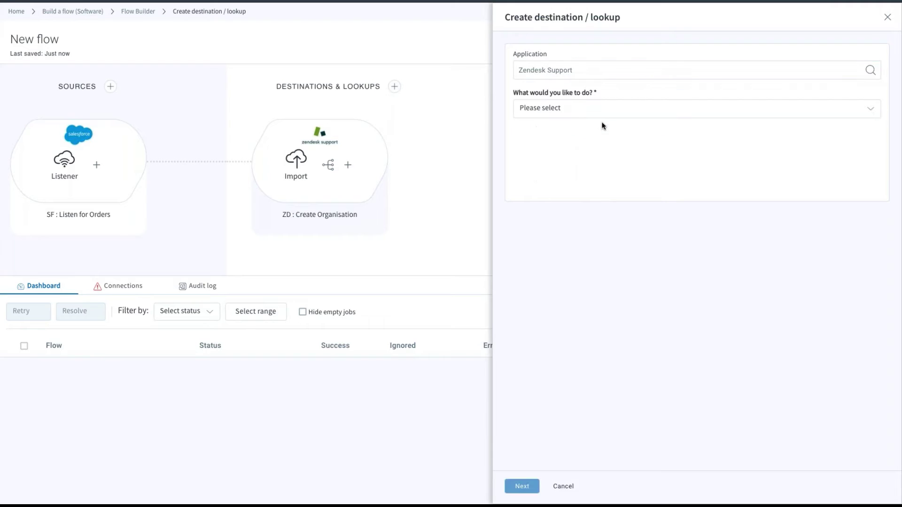
pyautogui.click(577, 115)
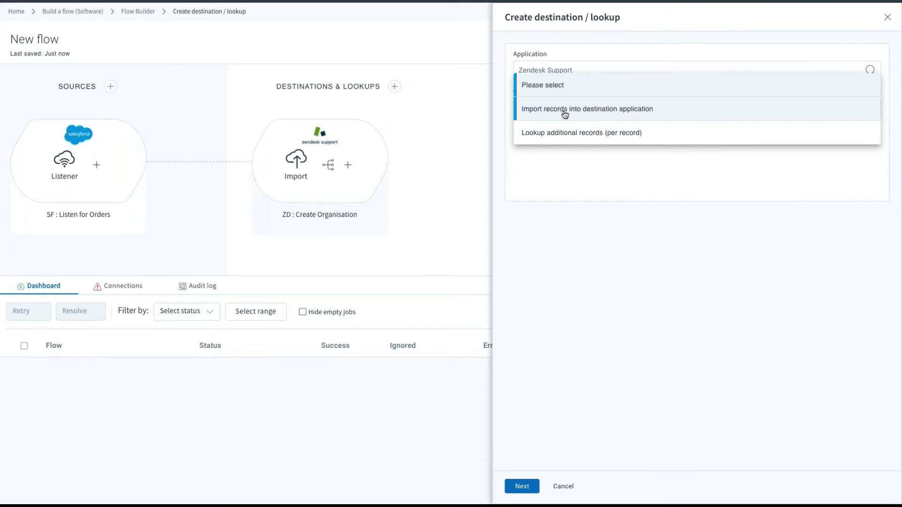
pyautogui.click(565, 114)
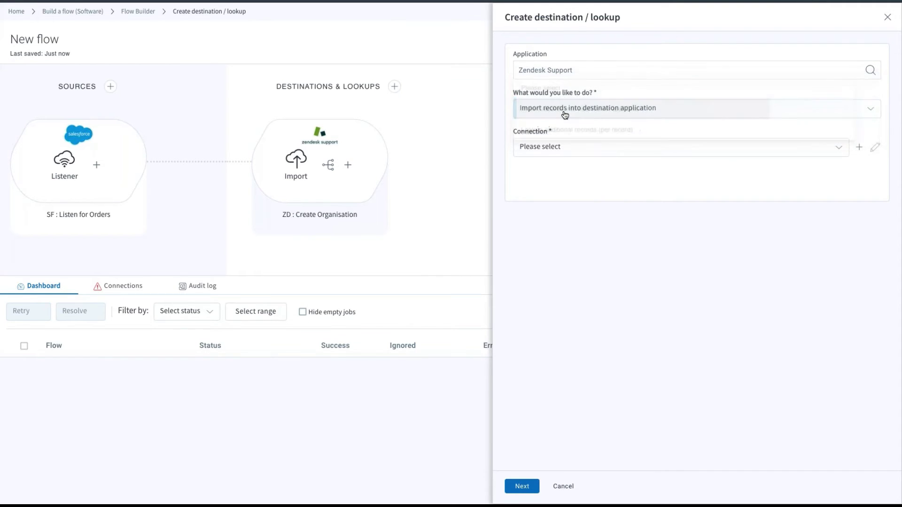
pyautogui.click(558, 147)
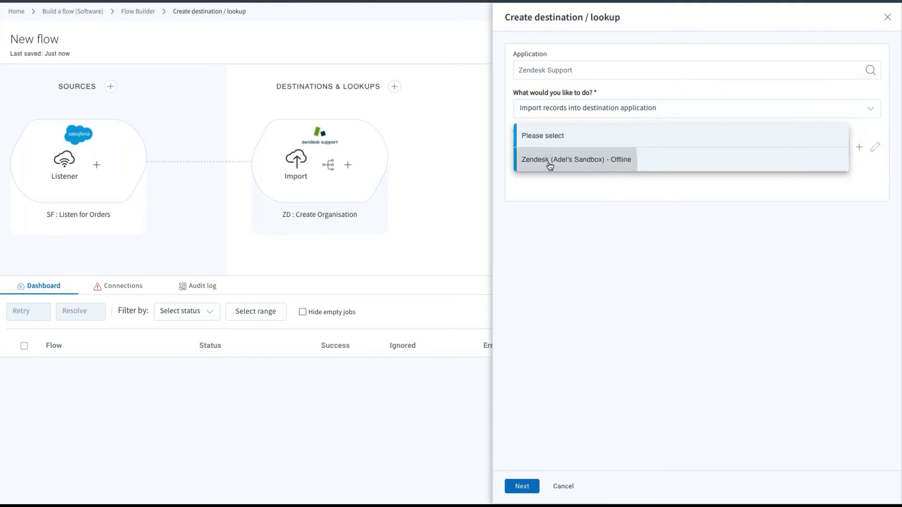
pyautogui.click(550, 162)
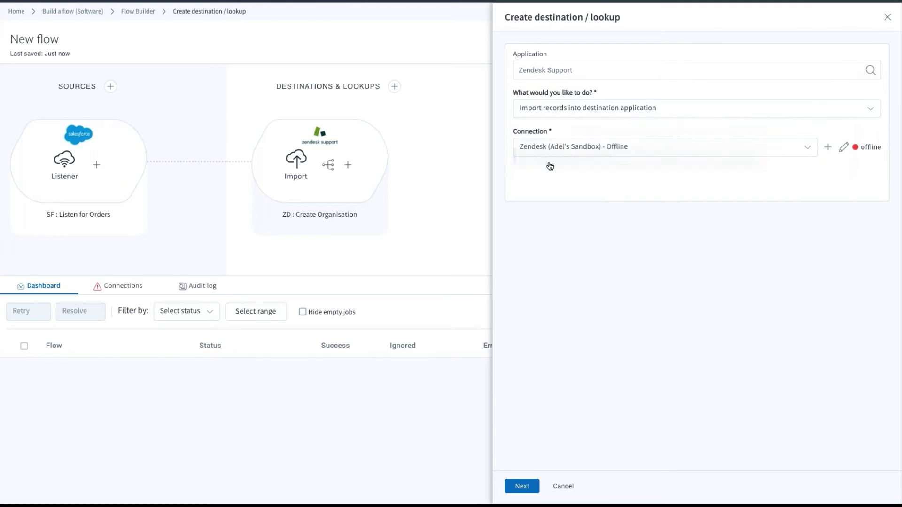
pyautogui.click(522, 486)
# Step: Name the new Zendesk import "ZD : Create Ticket"
pyautogui.click(582, 134)
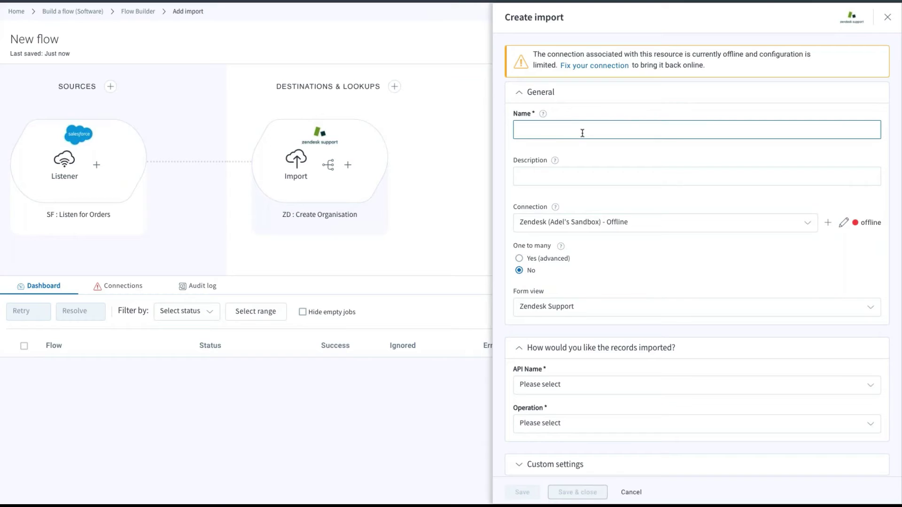
pyautogui.write('ZD : ')
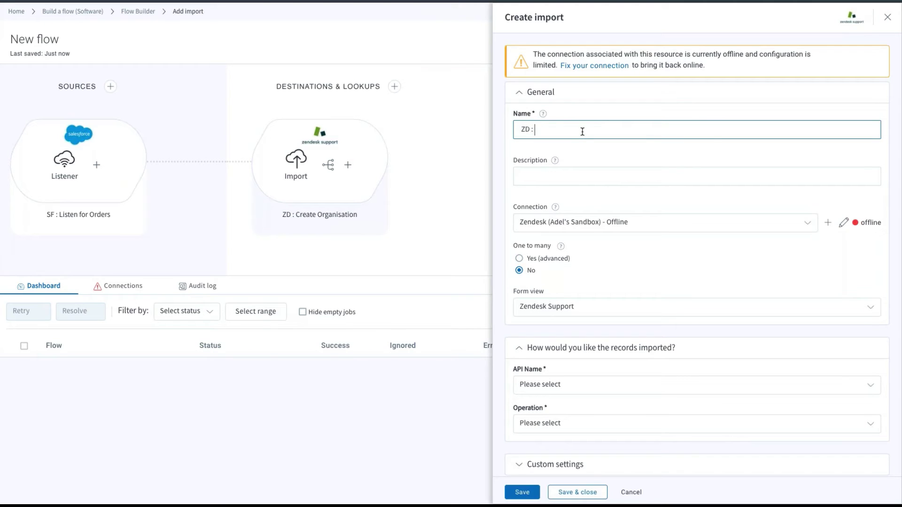
pyautogui.write('Create Ticket')
pyautogui.click(565, 187)
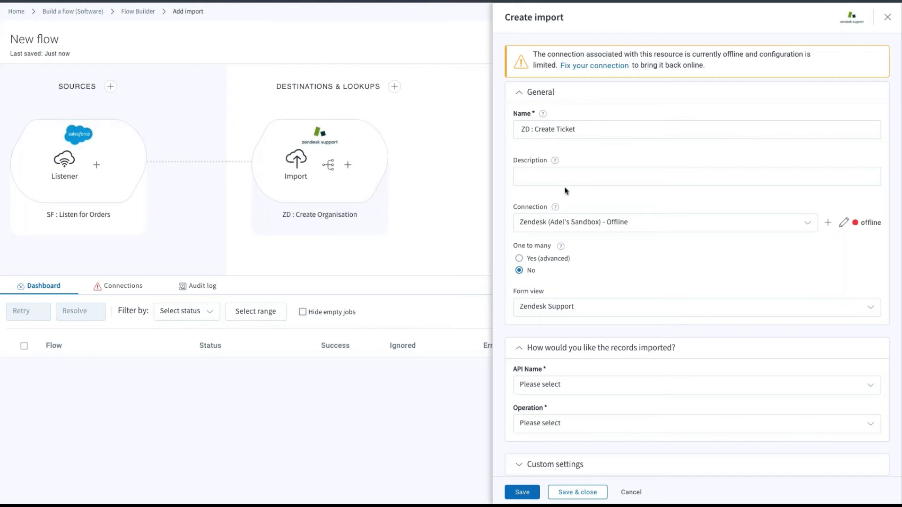
# Step: Set the ticket import's API name to Tickets and its operation to Create, then save and close it
pyautogui.click(564, 178)
pyautogui.click(523, 131)
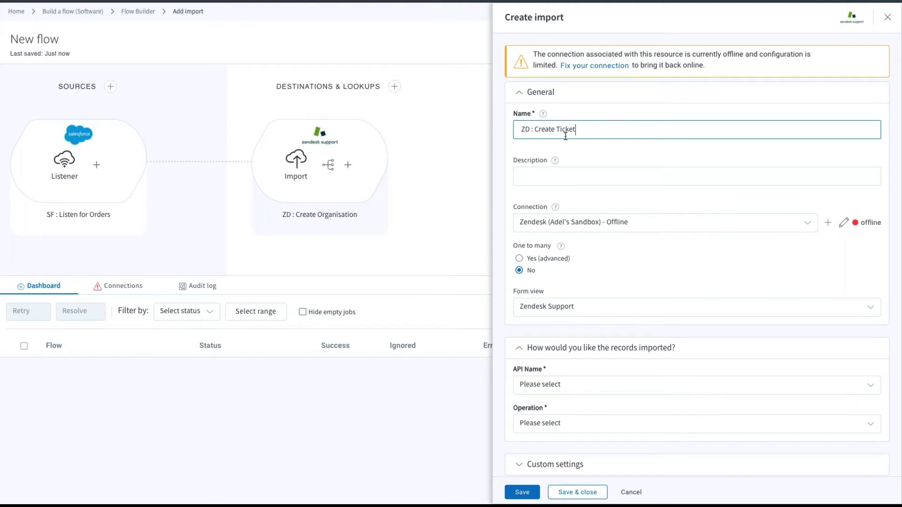
pyautogui.scroll(-1, 604, 287)
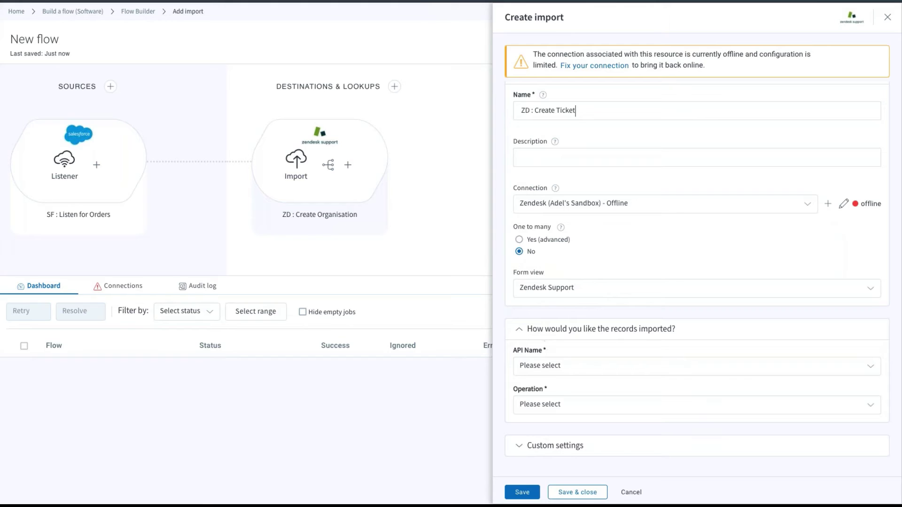
pyautogui.click(546, 367)
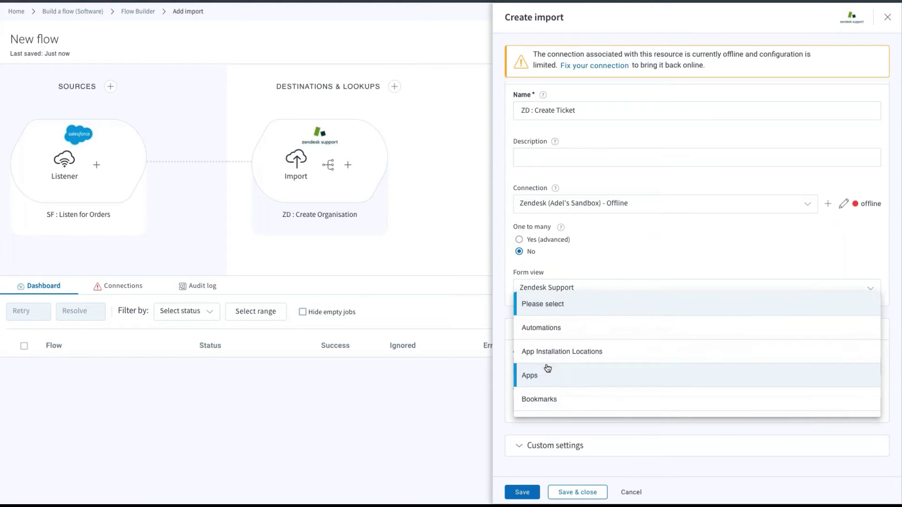
pyautogui.scroll(-10, 548, 368)
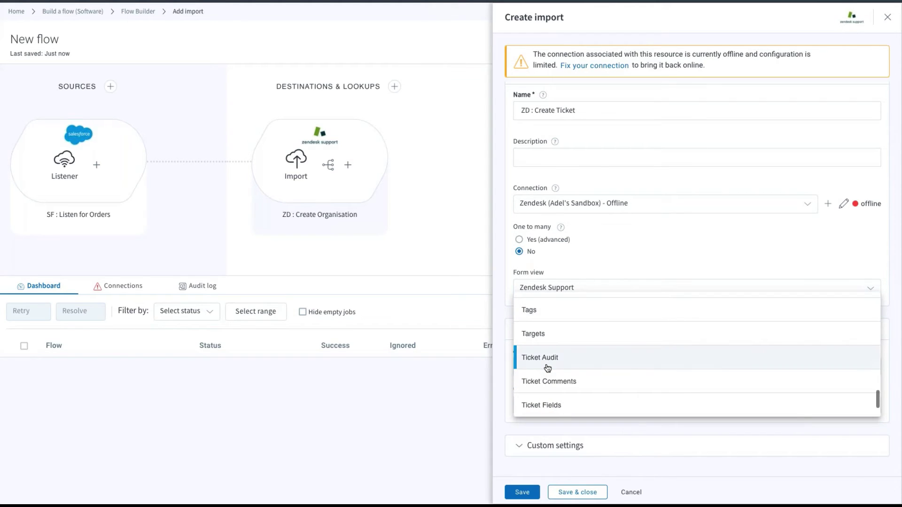
pyautogui.scroll(-3, 554, 404)
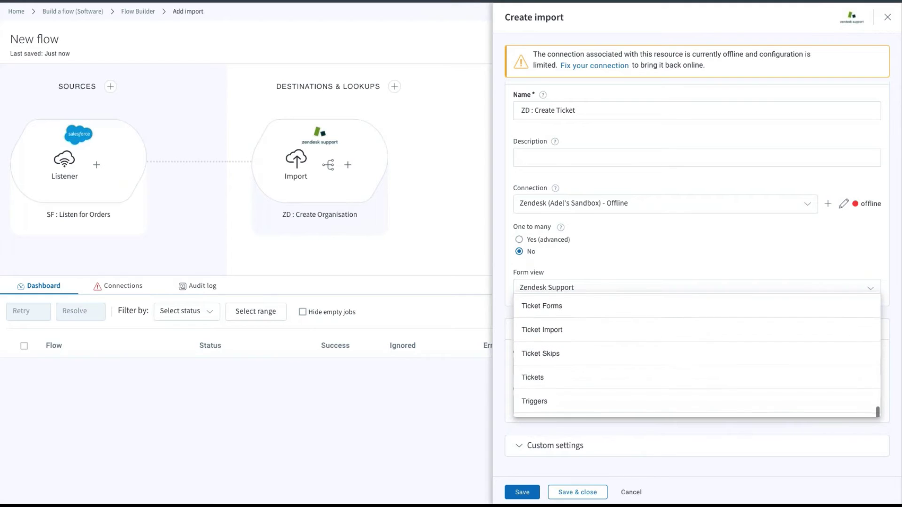
pyautogui.click(538, 377)
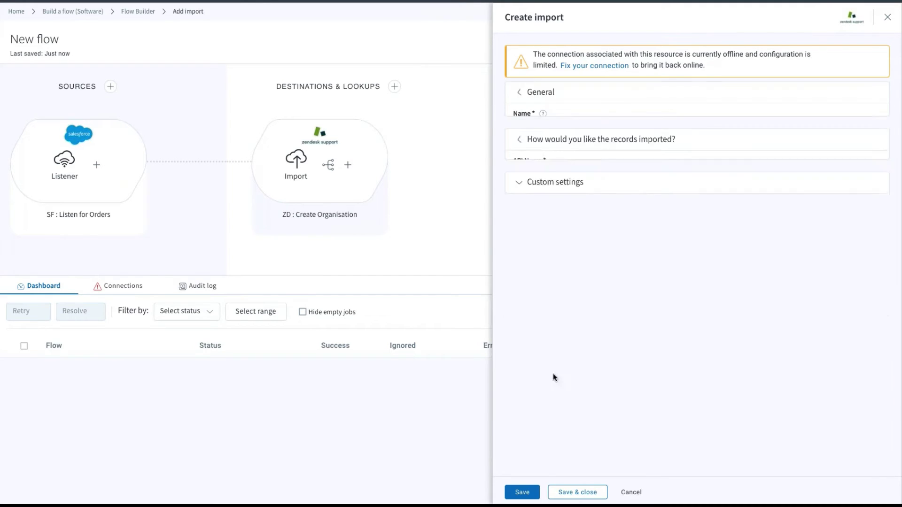
pyautogui.click(545, 407)
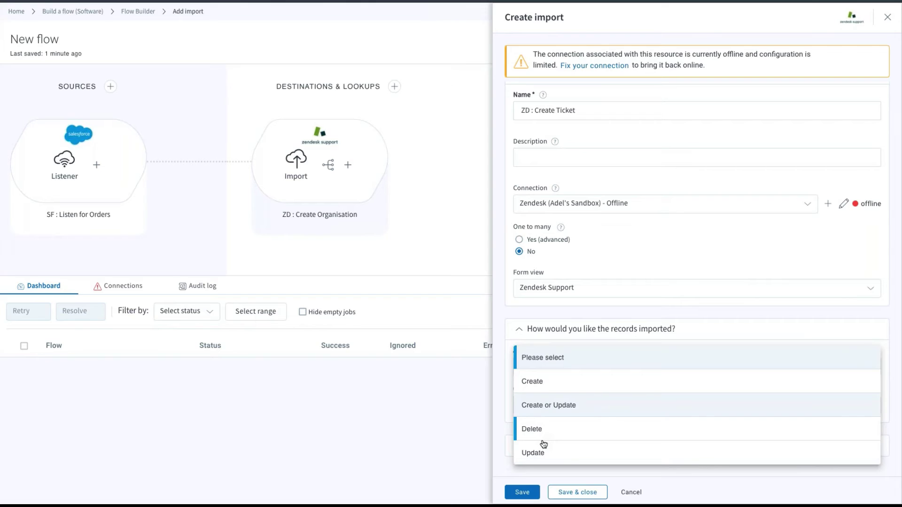
pyautogui.click(550, 387)
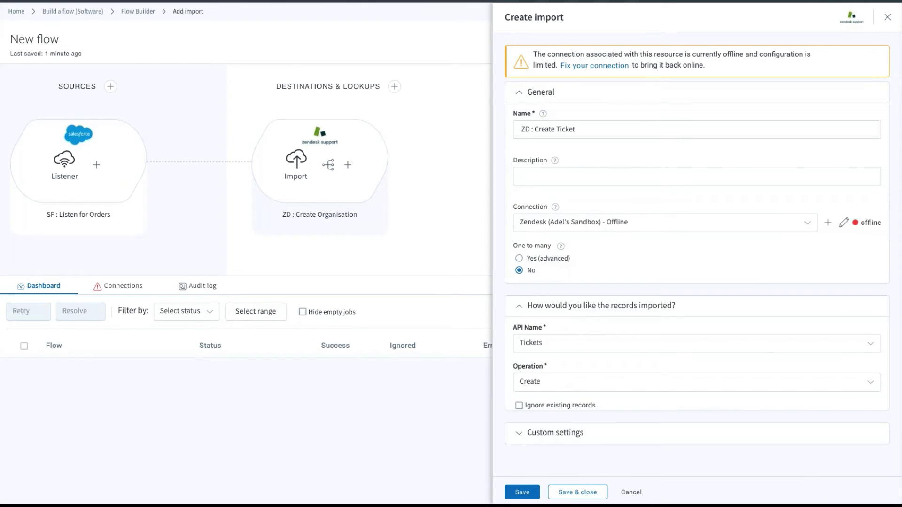
pyautogui.click(560, 491)
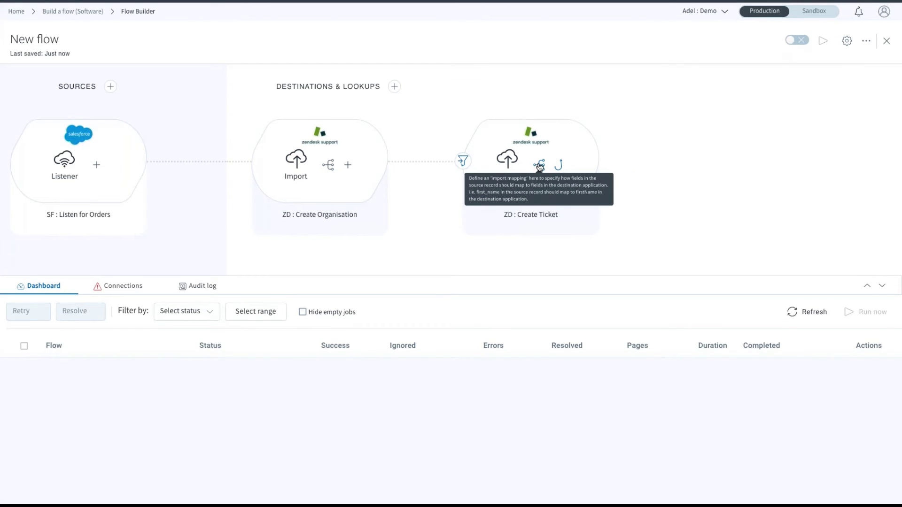
# Step: Open the field mapping of the ZD : Create Ticket import and add ticket.organization_id as the first import field
pyautogui.click(539, 166)
pyautogui.click(616, 89)
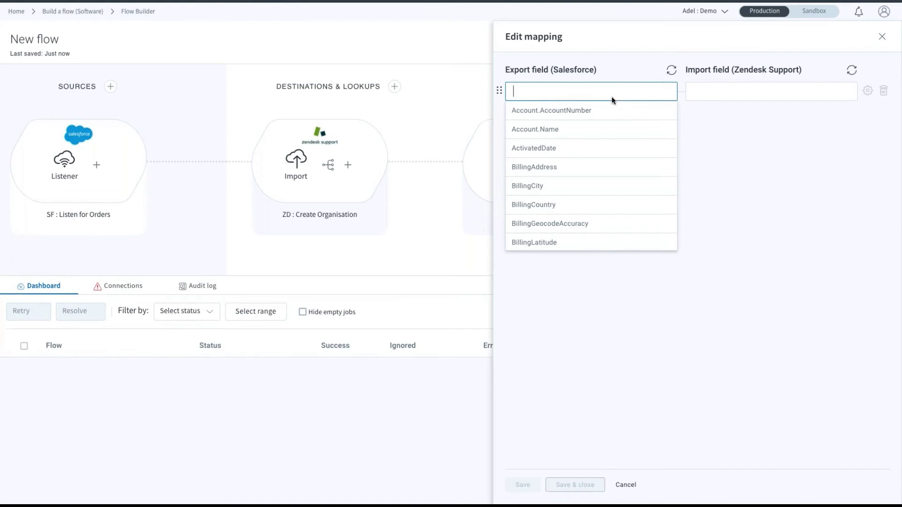
pyautogui.click(778, 159)
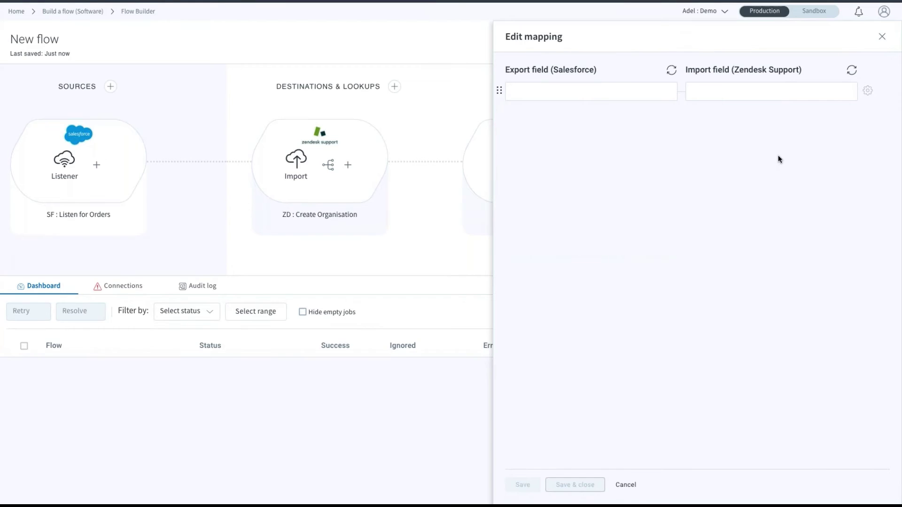
pyautogui.click(607, 95)
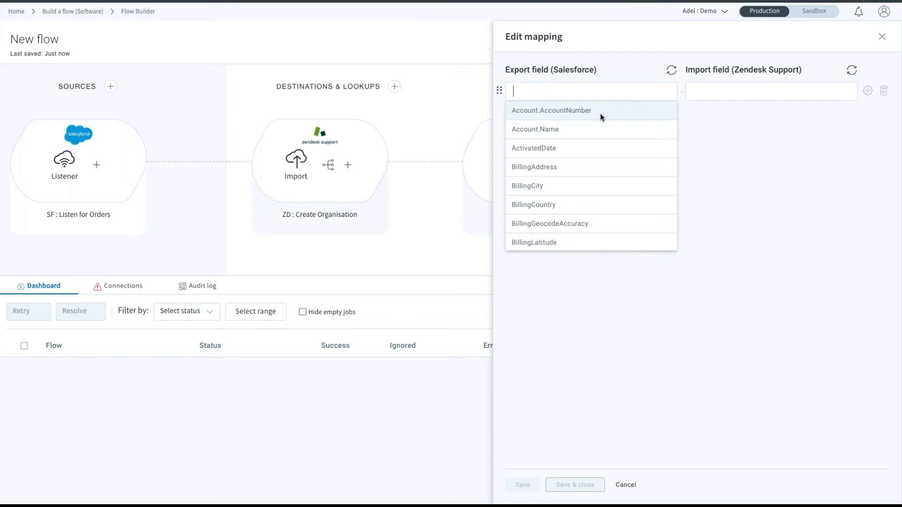
pyautogui.click(743, 90)
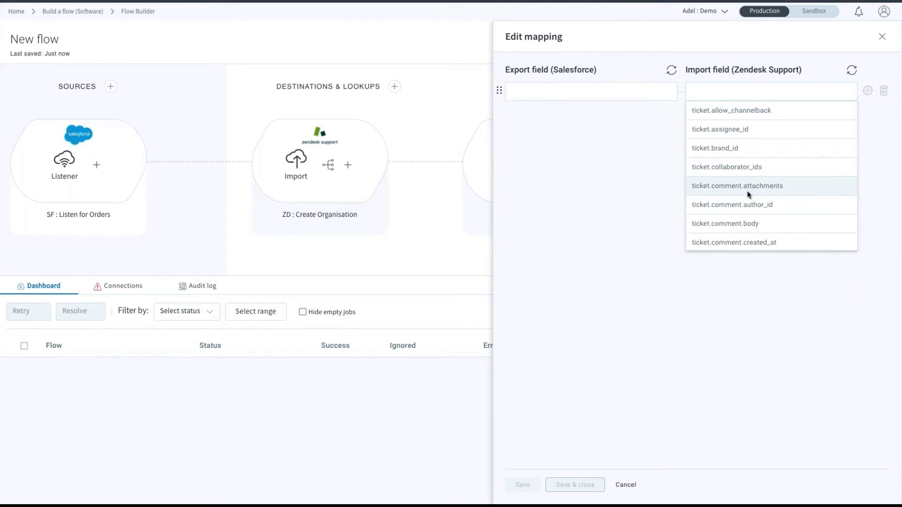
pyautogui.scroll(-5, 747, 191)
pyautogui.scroll(3, 747, 191)
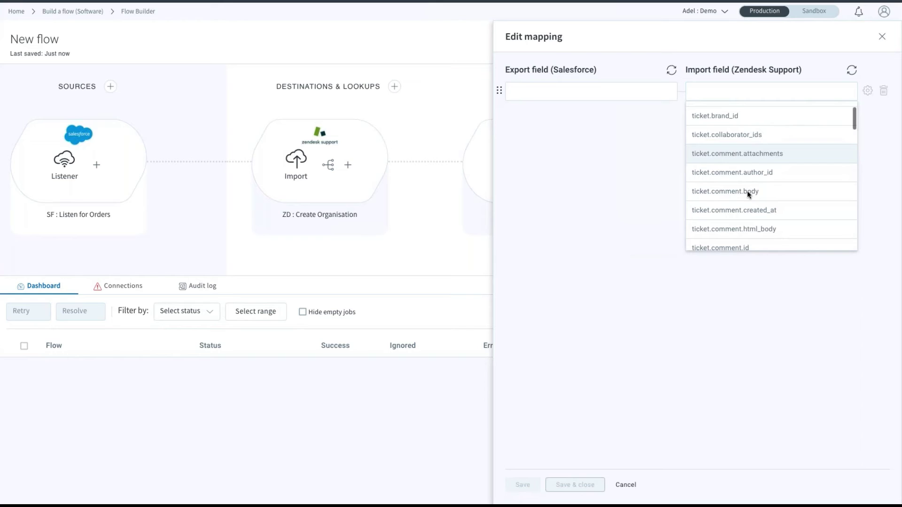
pyautogui.write('o')
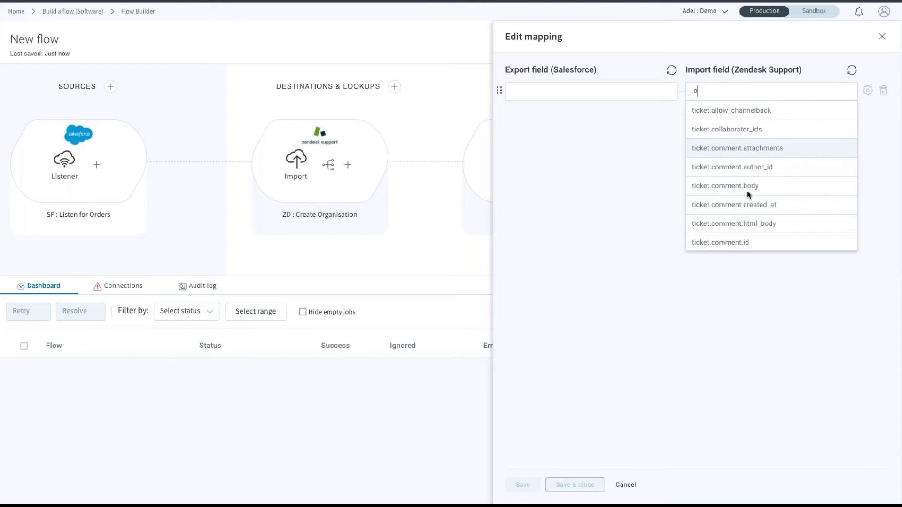
pyautogui.write('rg')
pyautogui.click(741, 111)
# Step: Add import field rows for ticket.subject, ticket.description, ticket.external_id and ticket.due_at to the mapping
pyautogui.write('sub')
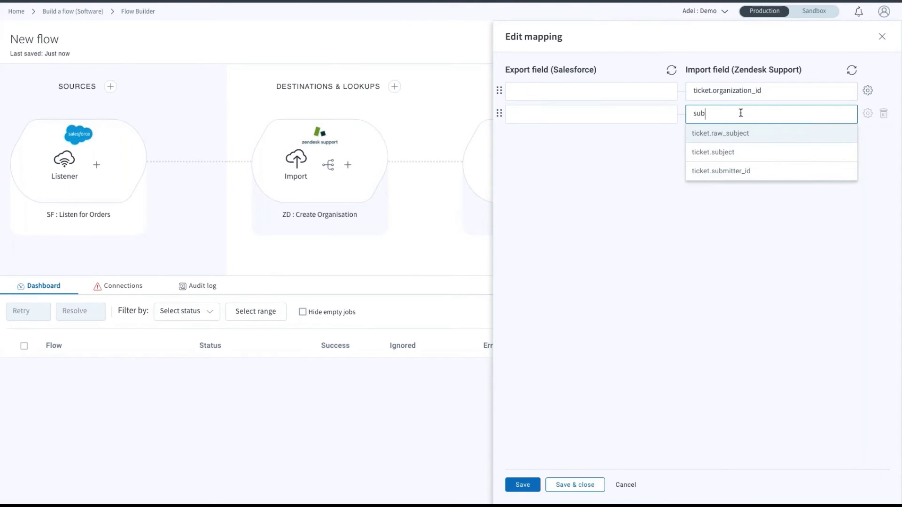
pyautogui.click(734, 155)
pyautogui.write('des')
pyautogui.click(727, 155)
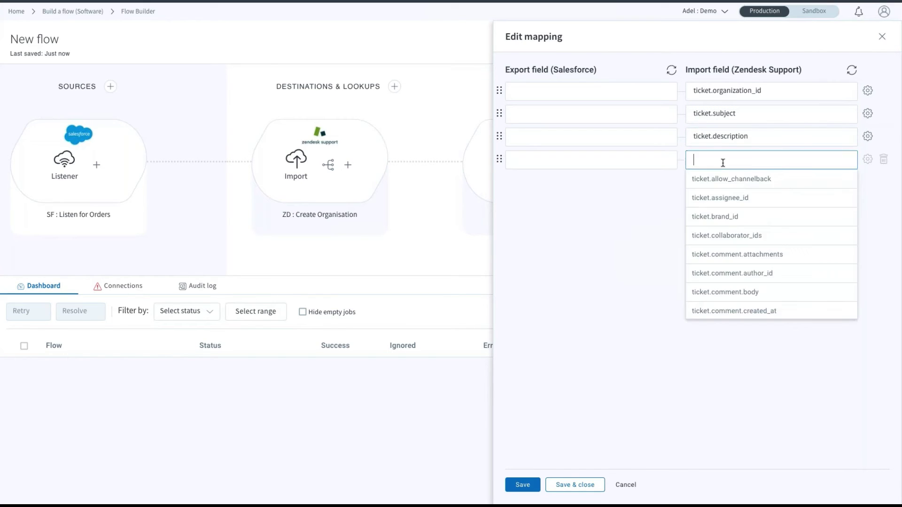
pyautogui.write('ex')
pyautogui.click(729, 181)
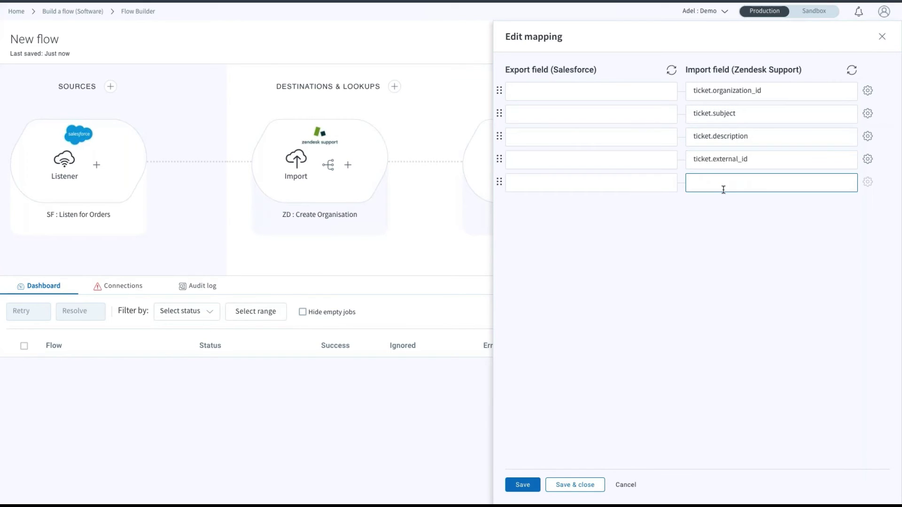
pyautogui.write('due')
pyautogui.click(718, 203)
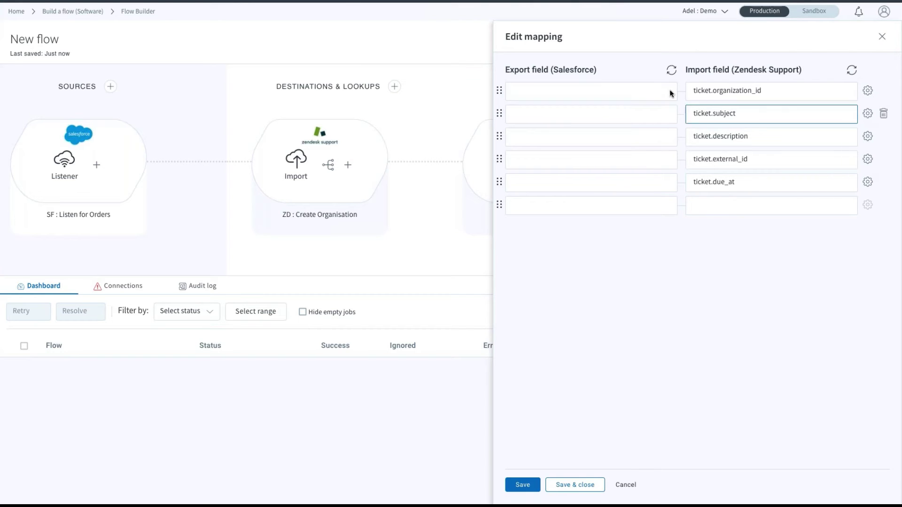
# Step: Map Contract.StartDate to ticket.due_at and Contract.ContractNumber to ticket.external_id
pyautogui.click(653, 183)
pyautogui.write('st')
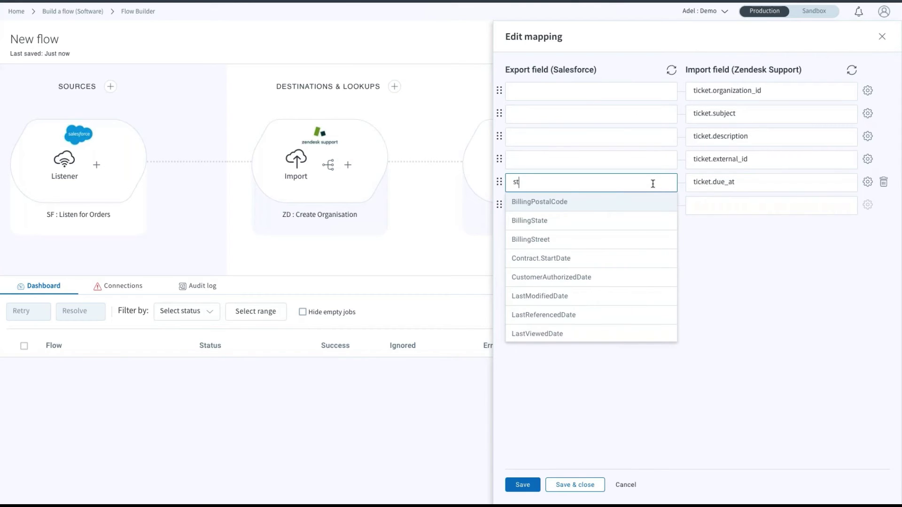
pyautogui.write('art')
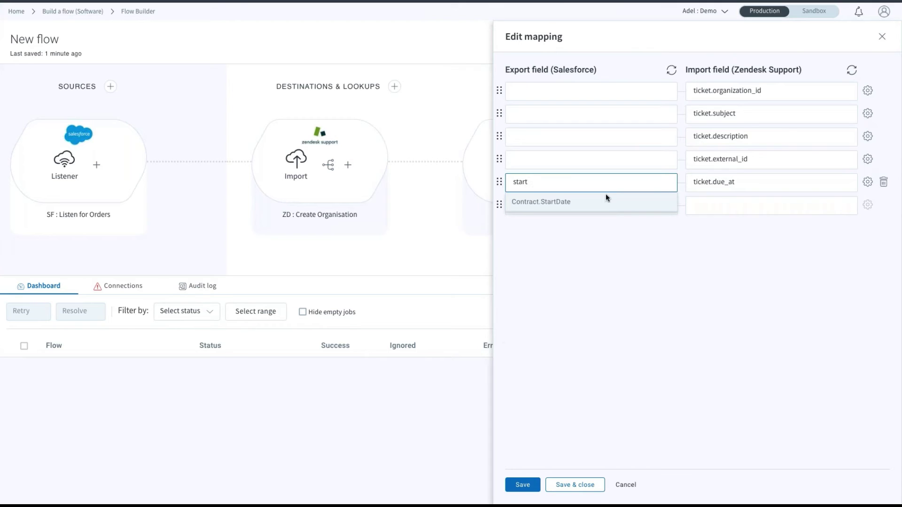
pyautogui.click(549, 202)
pyautogui.click(578, 157)
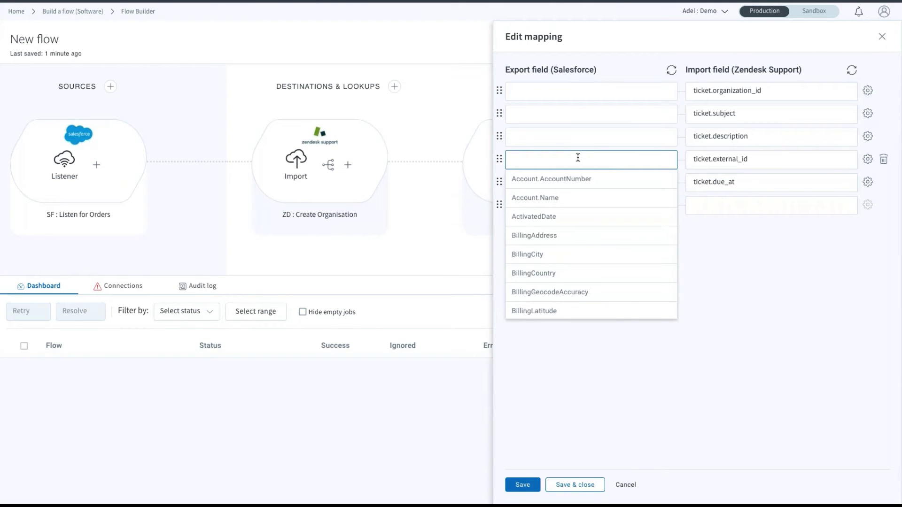
pyautogui.write('con')
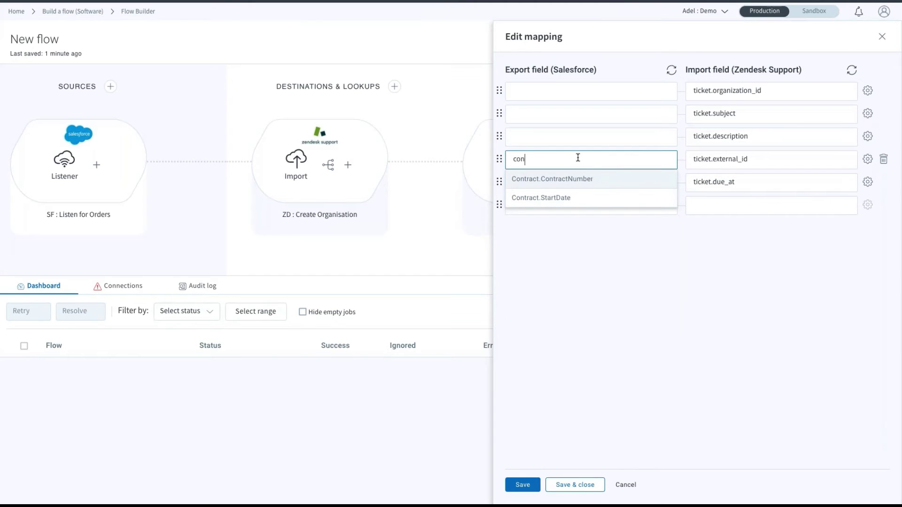
pyautogui.click(604, 181)
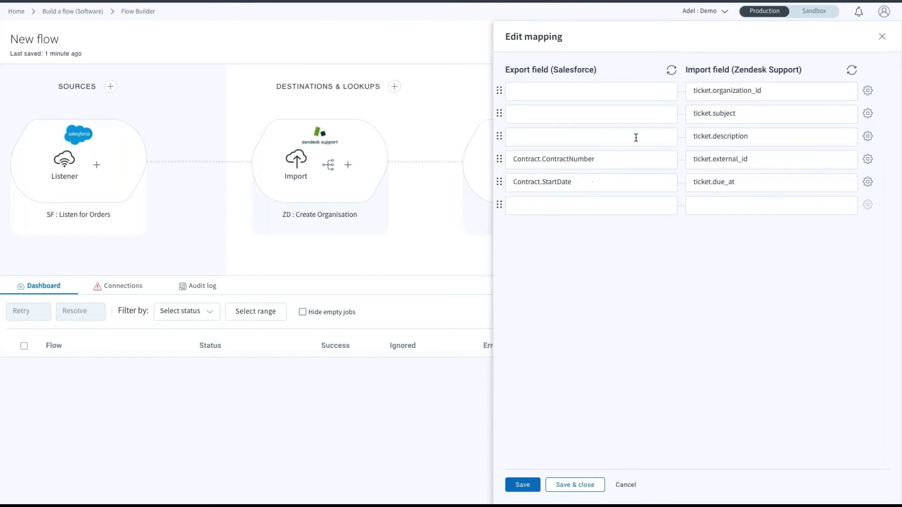
# Step: Map the Salesforce Description field to ticket.description
pyautogui.click(634, 136)
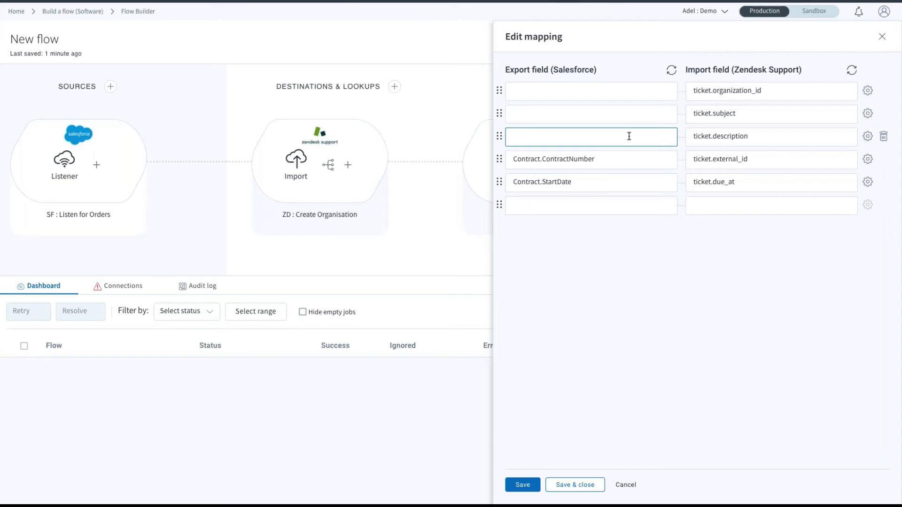
pyautogui.write('des')
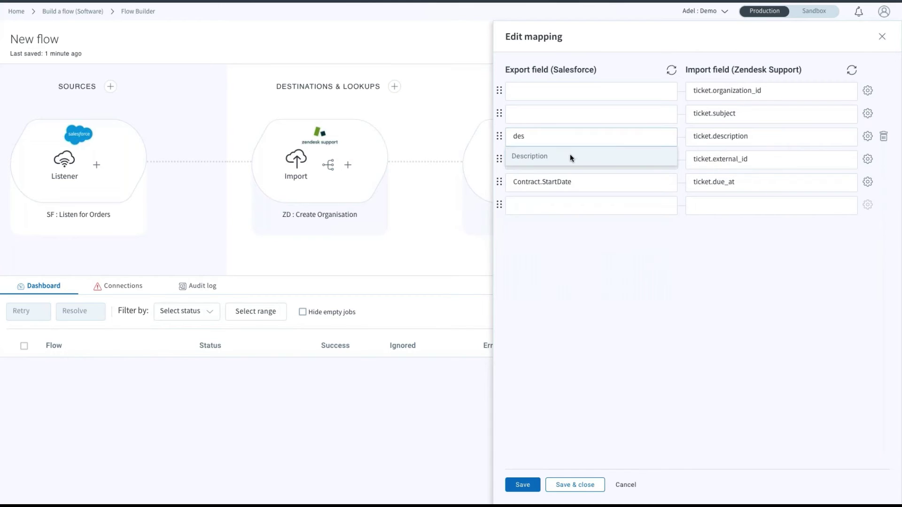
pyautogui.click(562, 157)
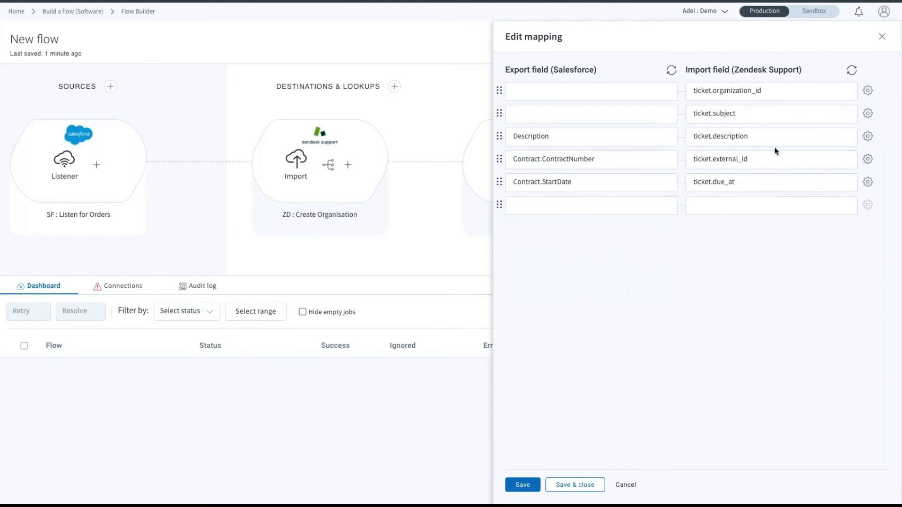
pyautogui.click(764, 144)
# Step: Open the settings of the ticket.subject mapping row and set its field mapping type to Multi-Field
pyautogui.click(655, 116)
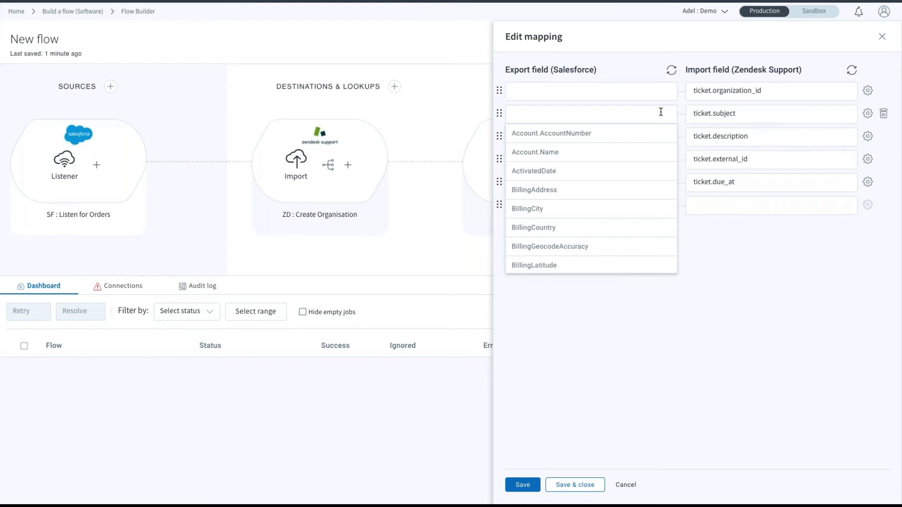
pyautogui.click(679, 113)
pyautogui.click(679, 113)
pyautogui.click(867, 113)
pyautogui.click(868, 114)
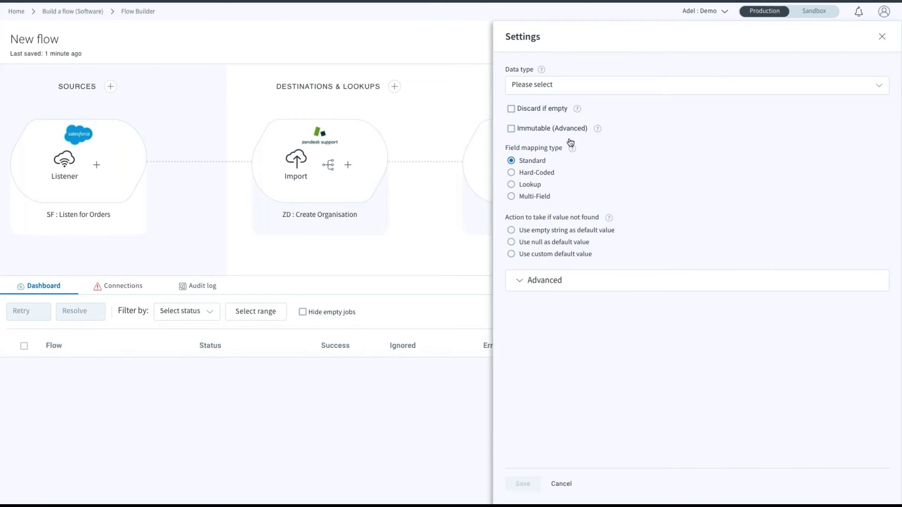
pyautogui.click(536, 197)
# Step: Enter the subject expression "[License Provisioning] for {{Account.Name}}", inserting Account.Name from the available Salesforce fields
pyautogui.click(553, 310)
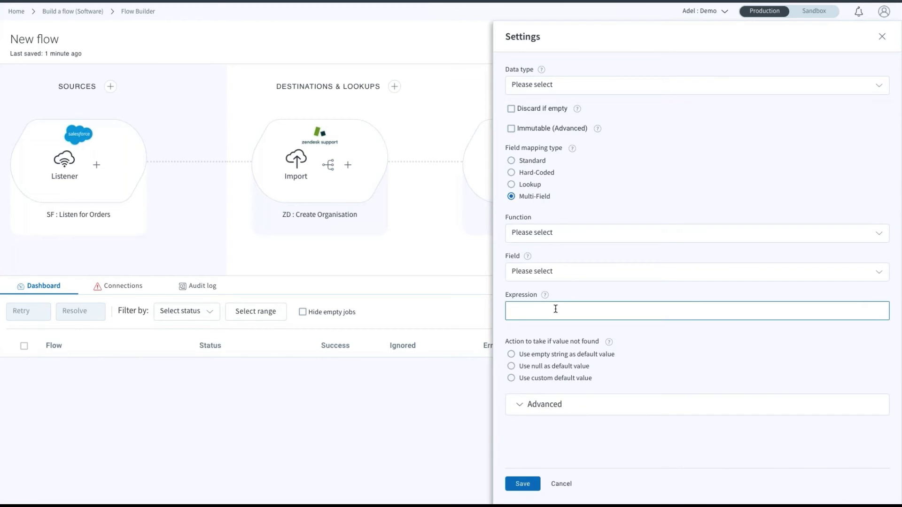
pyautogui.write('[License Provisioning] for')
pyautogui.tripleClick(602, 308)
pyautogui.click(606, 309)
pyautogui.click(582, 271)
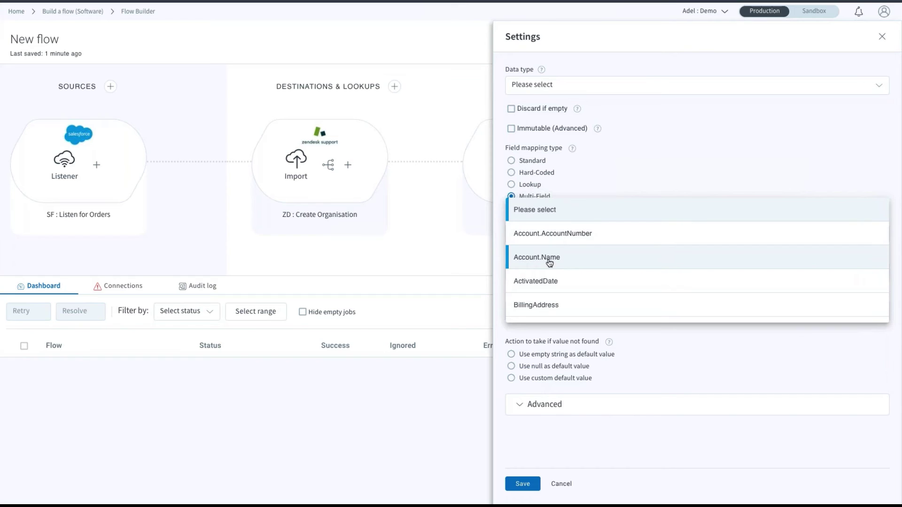
pyautogui.click(549, 258)
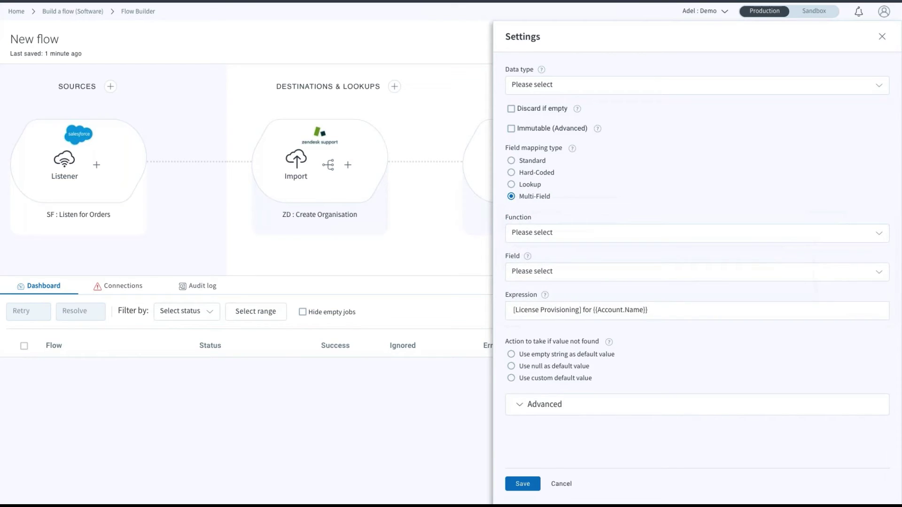
pyautogui.click(591, 311)
pyautogui.moveTo(594, 311); pyautogui.dragTo(655, 312)
pyautogui.click(655, 313)
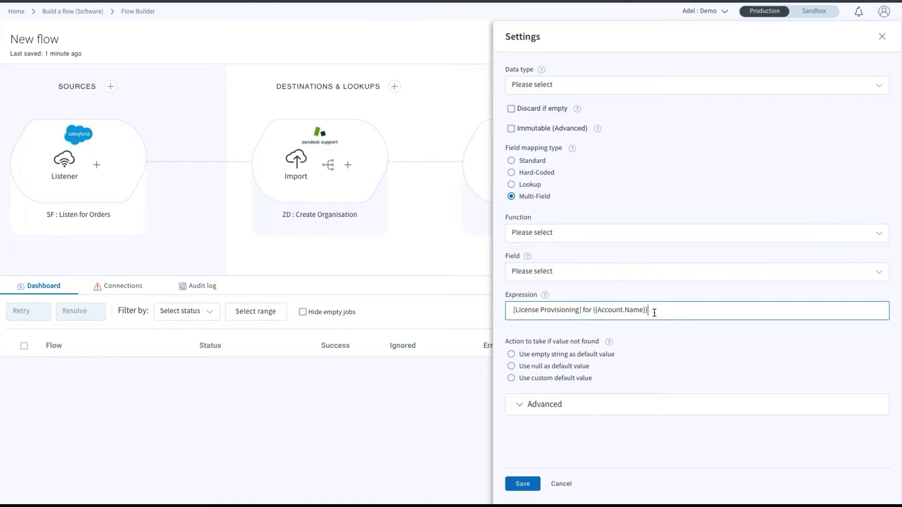
pyautogui.moveTo(512, 310); pyautogui.dragTo(686, 316)
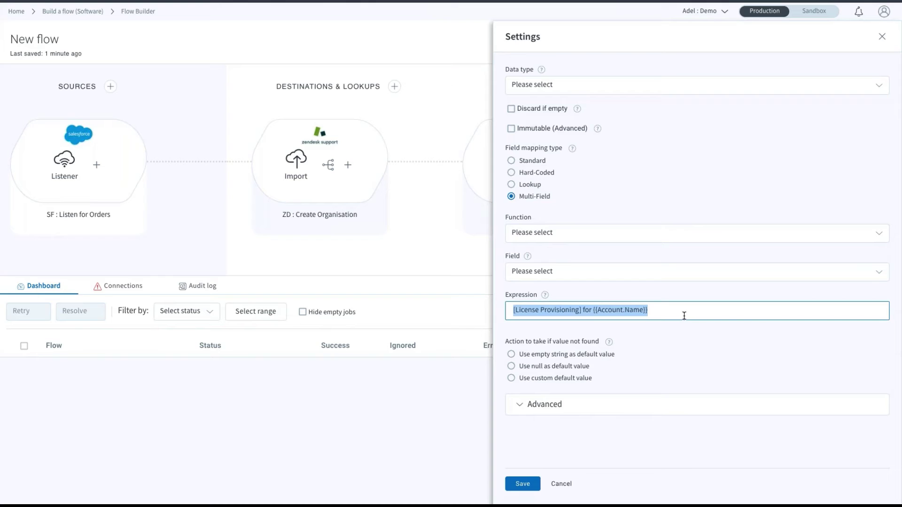
pyautogui.moveTo(592, 312); pyautogui.dragTo(509, 312)
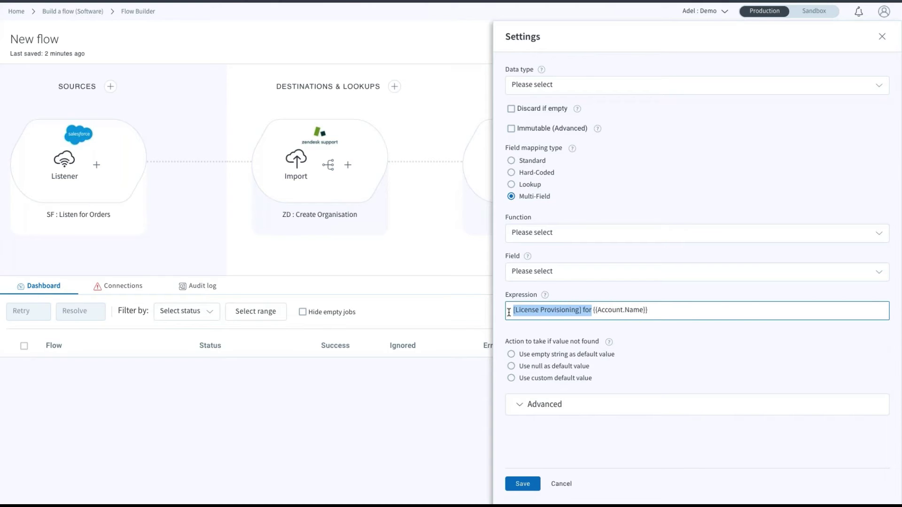
# Step: Check the subject expression's literal text and account name placeholder, and save the ticket.subject field settings
pyautogui.click(665, 313)
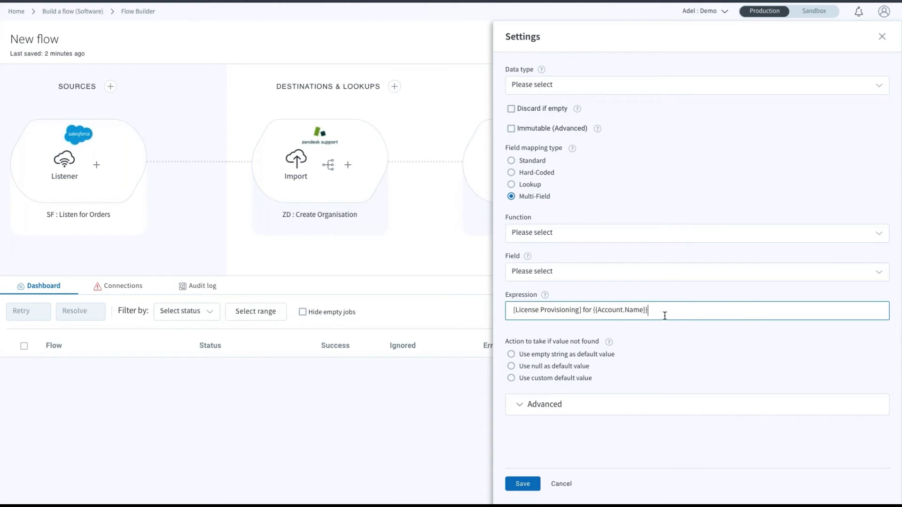
pyautogui.moveTo(656, 312); pyautogui.dragTo(593, 312)
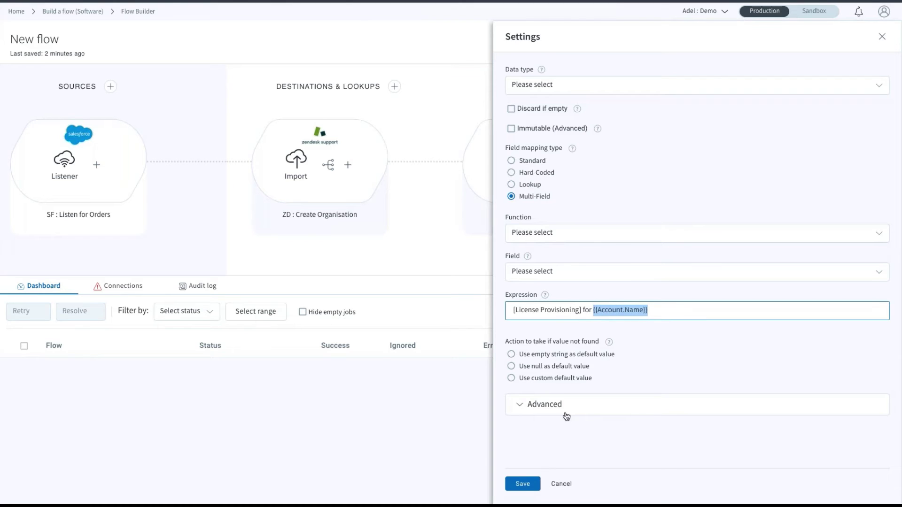
pyautogui.click(518, 485)
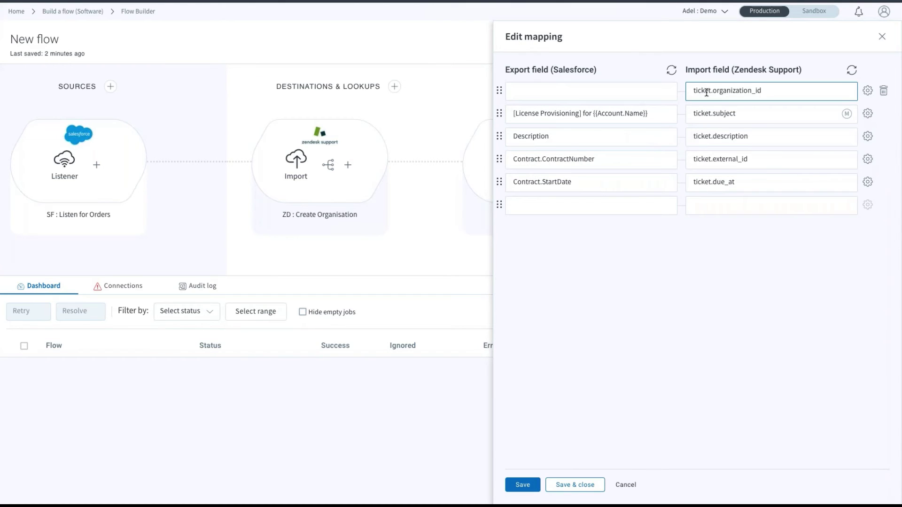
# Step: Enter an empty string ("") as the export value for ticket.organization_id, and save and close the ticket mapping
pyautogui.click(649, 90)
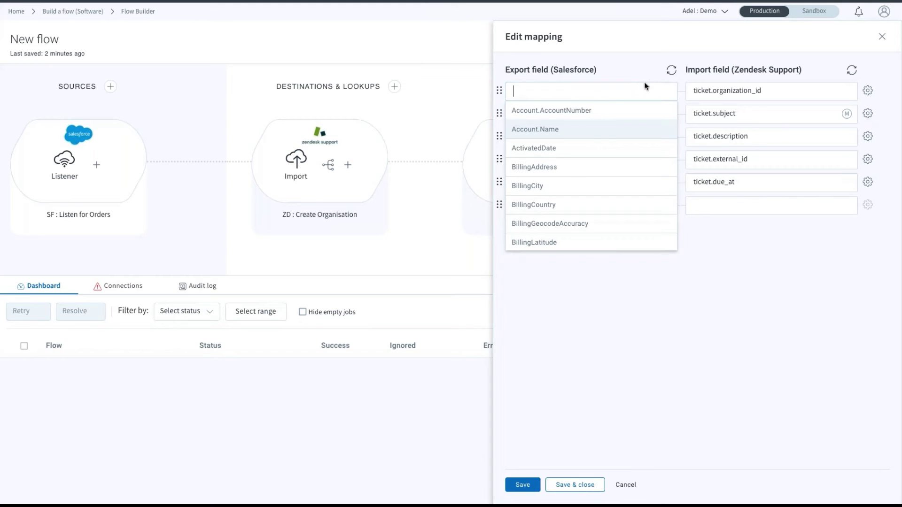
pyautogui.write('""')
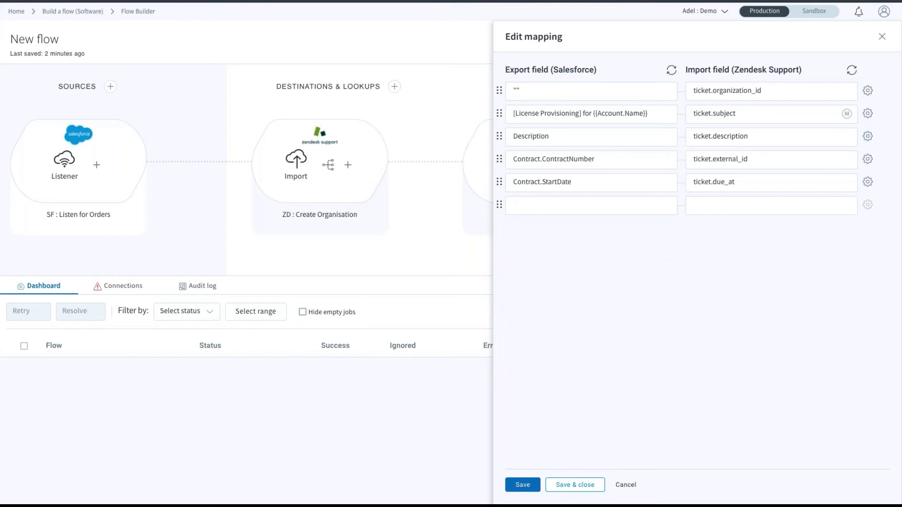
pyautogui.click(563, 486)
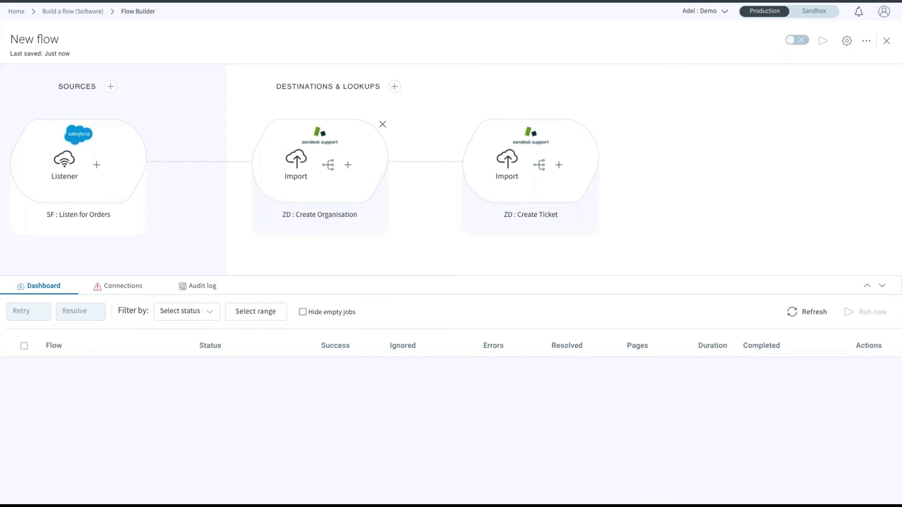
# Step: Define a response mapping on ZD : Create Organisation from id to the source record field zd_OrgID, copy the field name, and save and close
pyautogui.moveTo(399, 164)
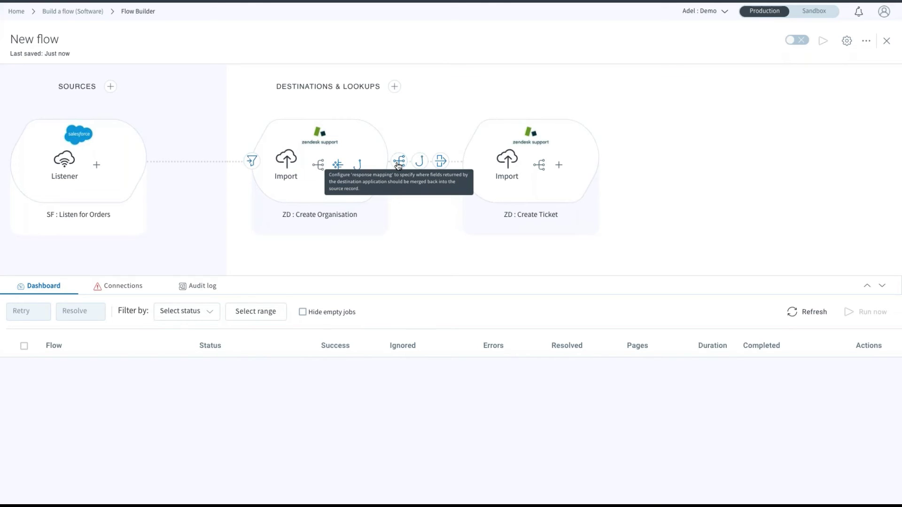
pyautogui.click(398, 164)
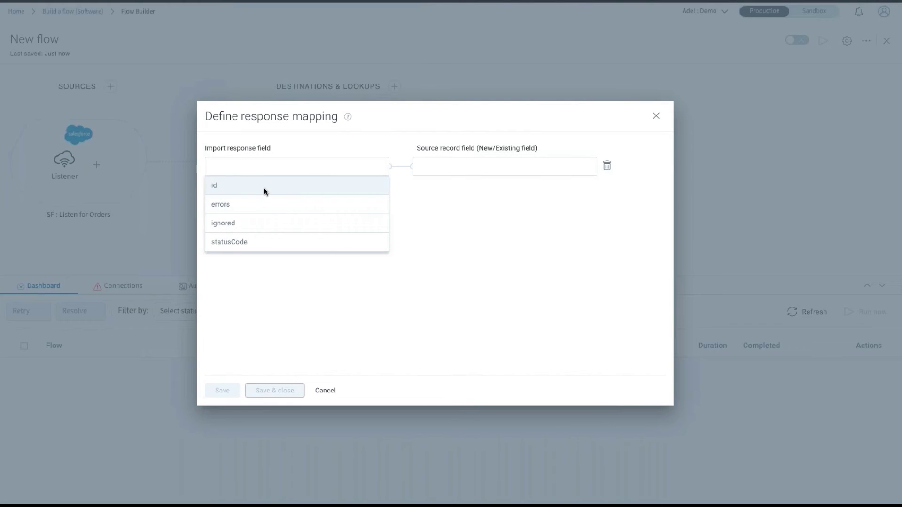
pyautogui.click(264, 186)
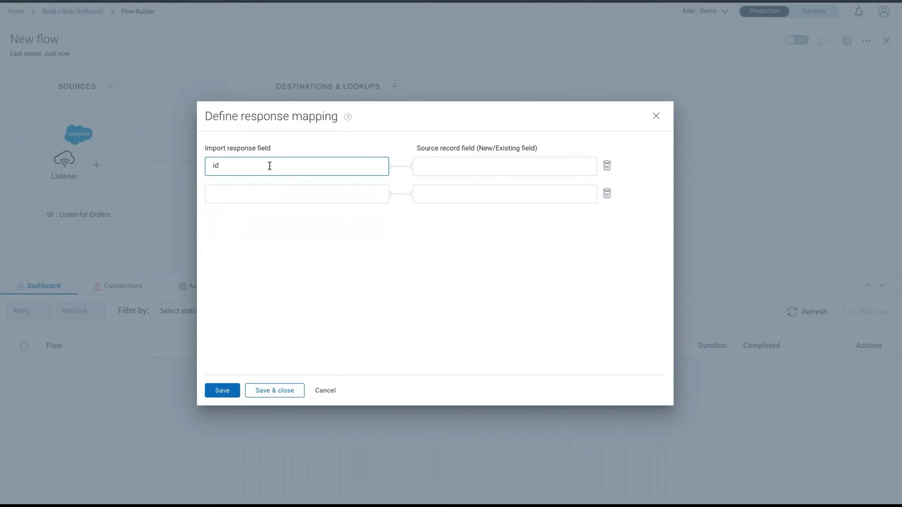
pyautogui.click(433, 166)
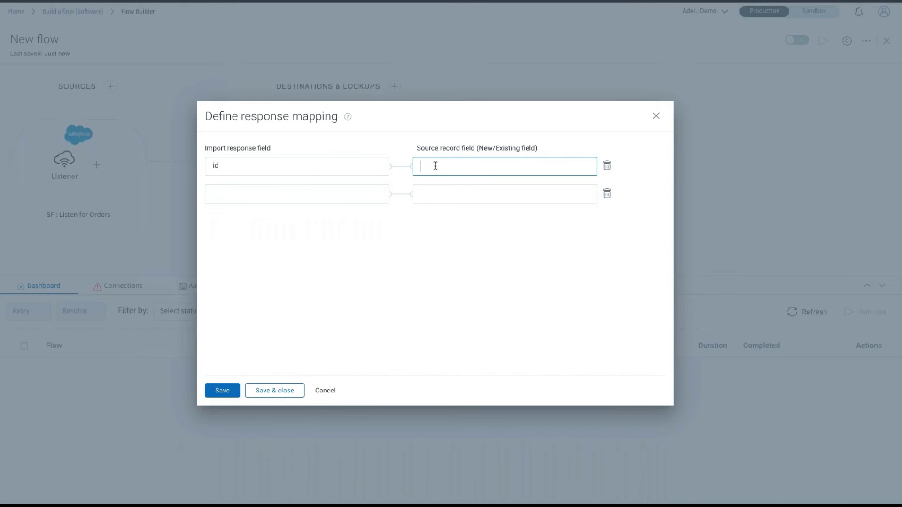
pyautogui.write('zd_c')
pyautogui.write('rg')
pyautogui.write('l')
pyautogui.write('D')
pyautogui.hotkey('ctrl', 'a')
pyautogui.hotkey('ctrl', 'c')
pyautogui.click(273, 393)
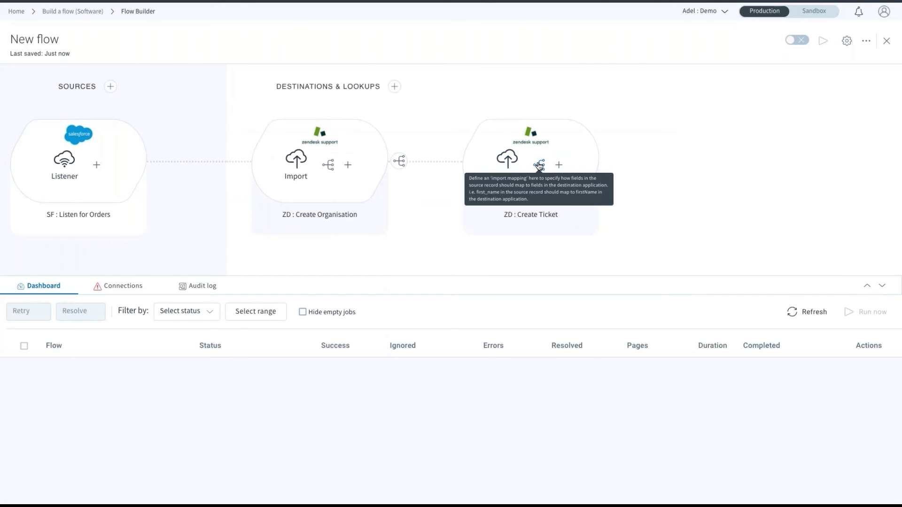
# Step: Map zd_OrgID to ticket.organization_id in the import mapping of ZD : Create Ticket
pyautogui.click(540, 166)
pyautogui.click(570, 89)
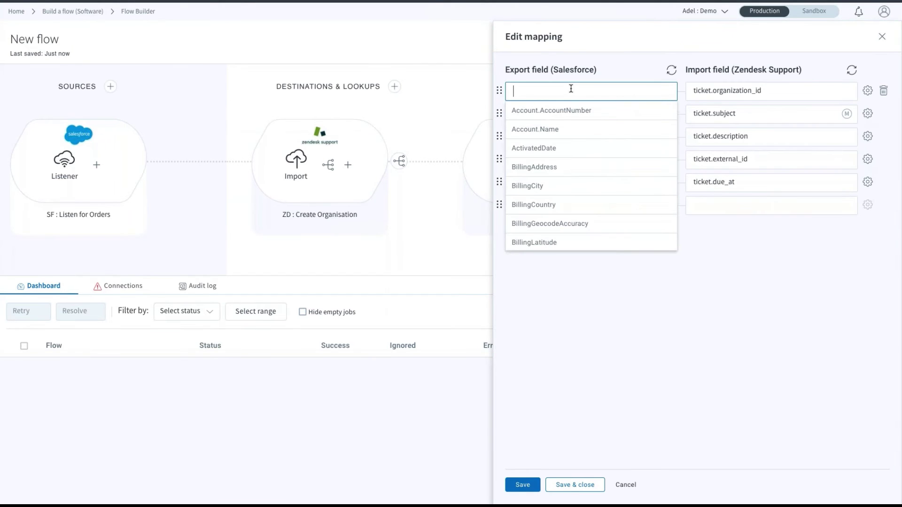
pyautogui.write('zd_OrgID')
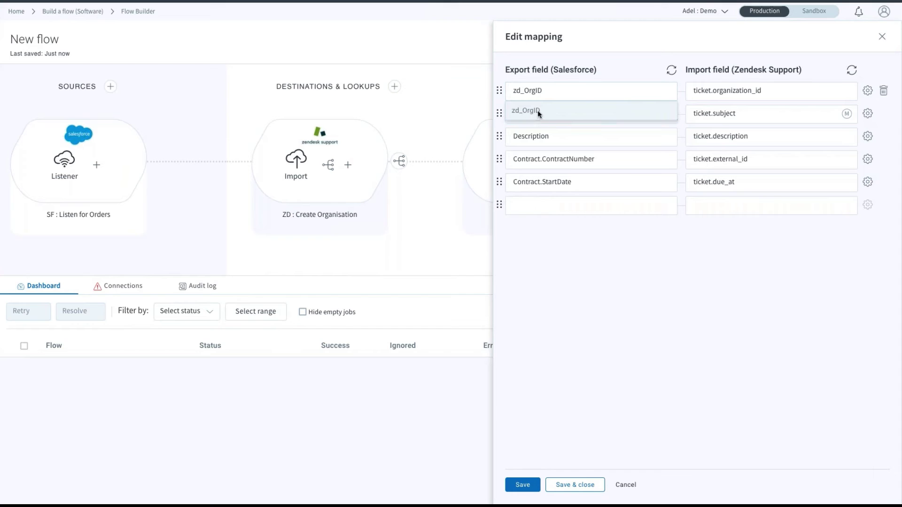
pyautogui.press('BackSpace')
pyautogui.press('BackSpace')
pyautogui.press('BackSpace')
pyautogui.press('BackSpace')
pyautogui.press('BackSpace')
pyautogui.press('BackSpace')
pyautogui.press('BackSpace')
pyautogui.press('BackSpace')
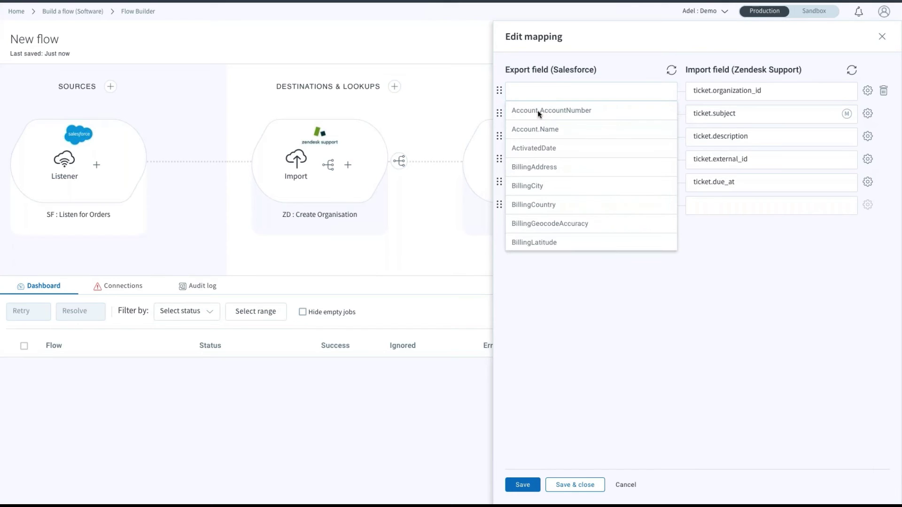
pyautogui.write('zd')
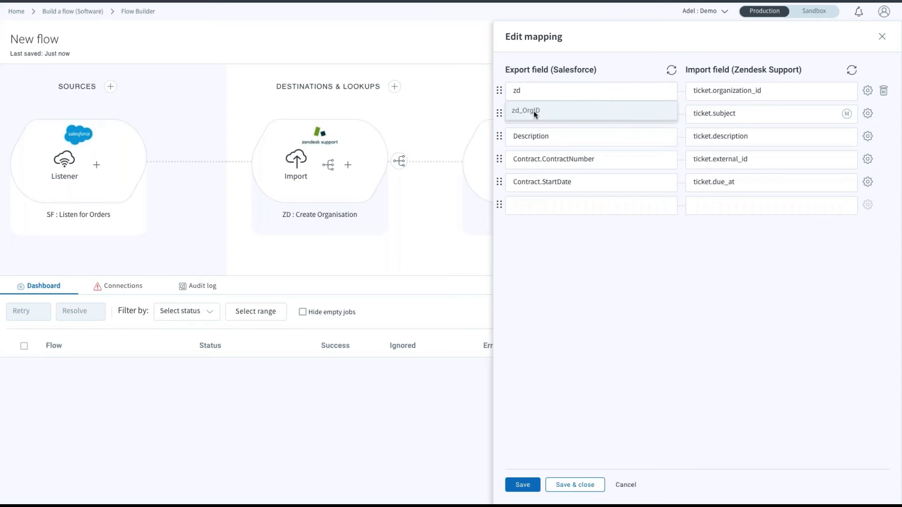
pyautogui.click(533, 111)
# Step: Review the rows of the ticket import mapping, and save and close it
pyautogui.click(768, 114)
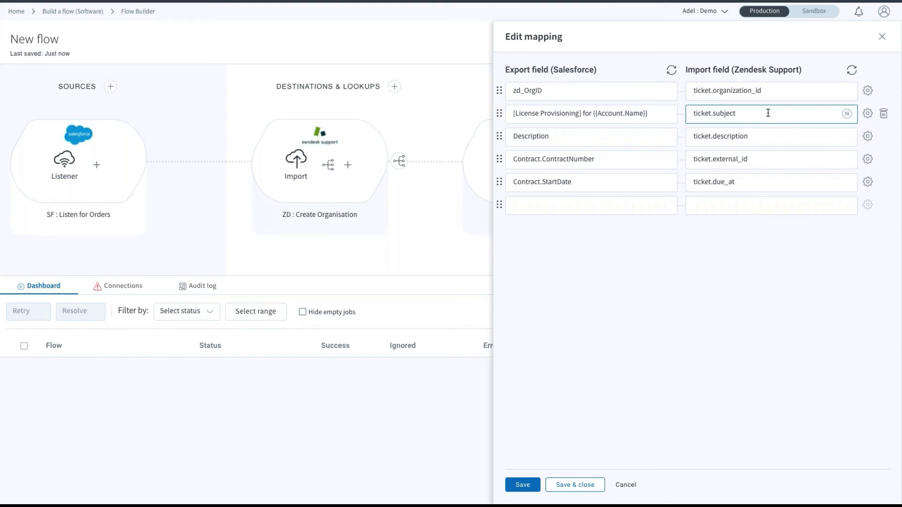
pyautogui.click(718, 97)
pyautogui.click(591, 91)
pyautogui.click(592, 159)
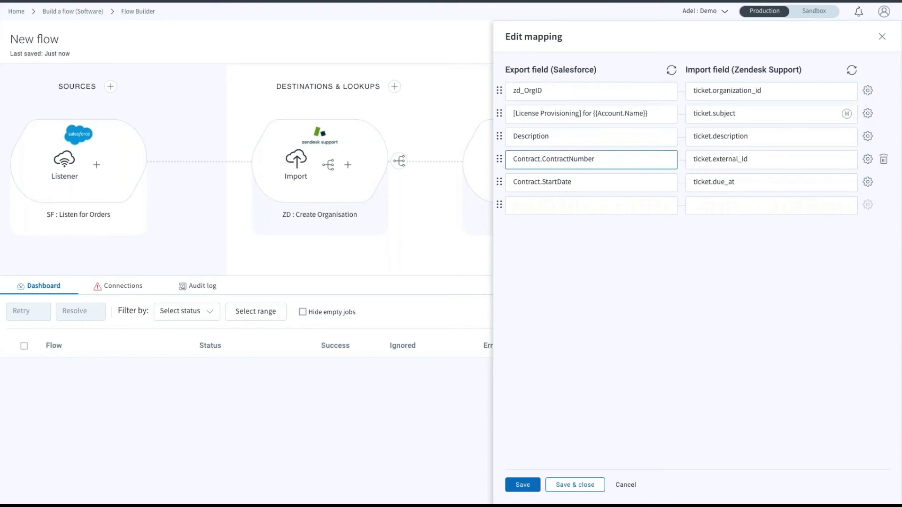
pyautogui.click(442, 204)
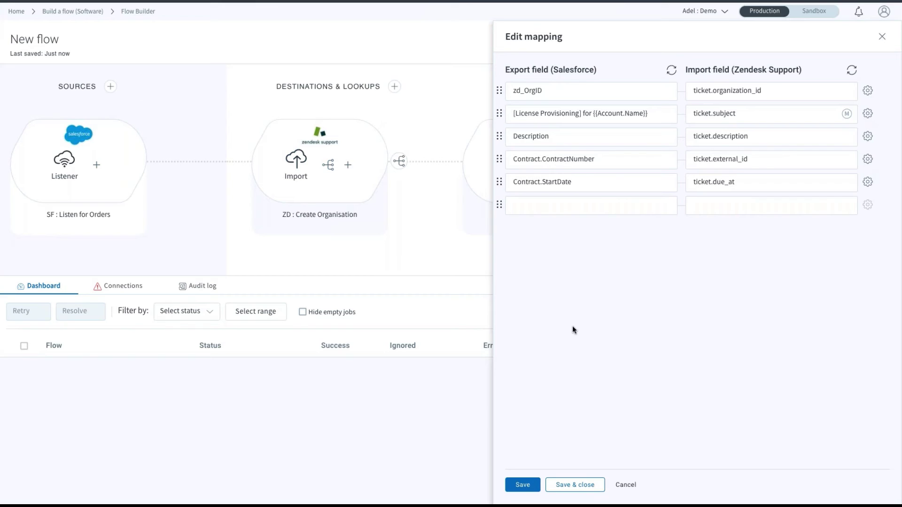
pyautogui.click(576, 488)
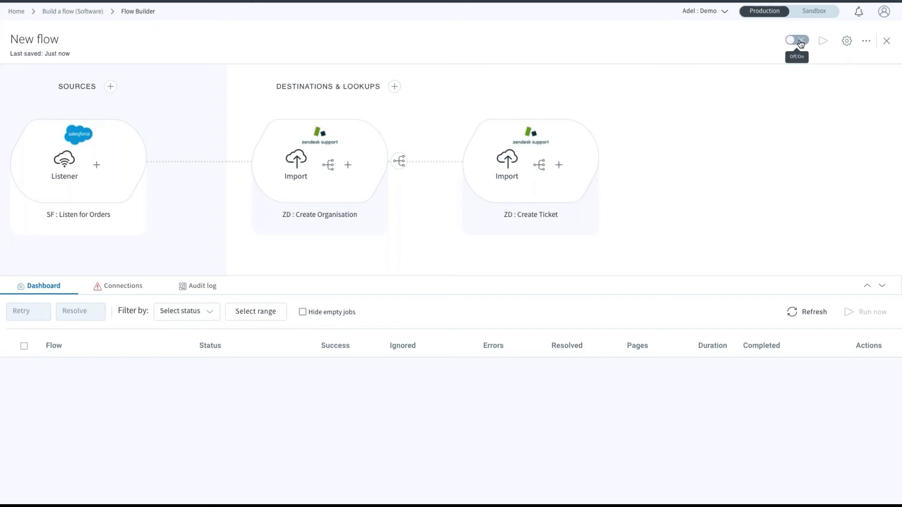
# Step: Rename the flow "Salesforce Order to Zendesk Ticket (Add only)" and enable it
pyautogui.click(33, 36)
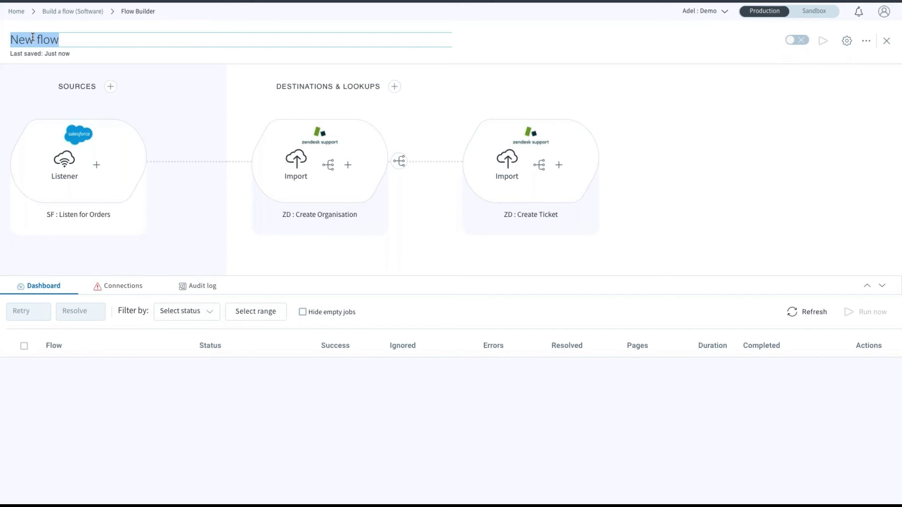
pyautogui.write('Salesforce Ord')
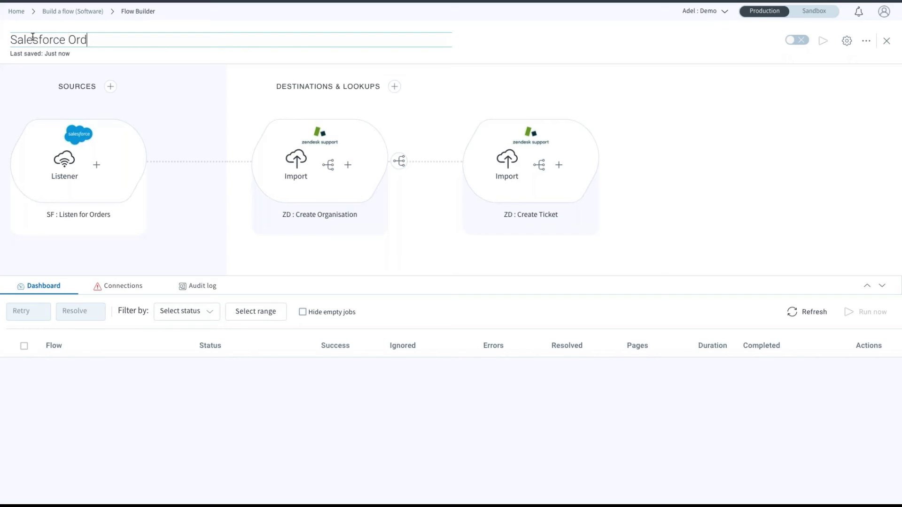
pyautogui.write('er to Zendesk Ticket')
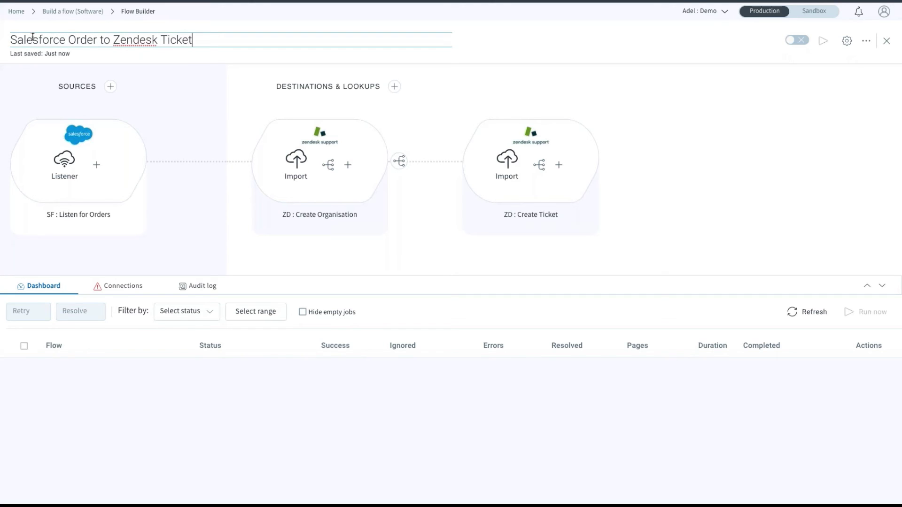
pyautogui.write(' (Add only)')
pyautogui.click(435, 65)
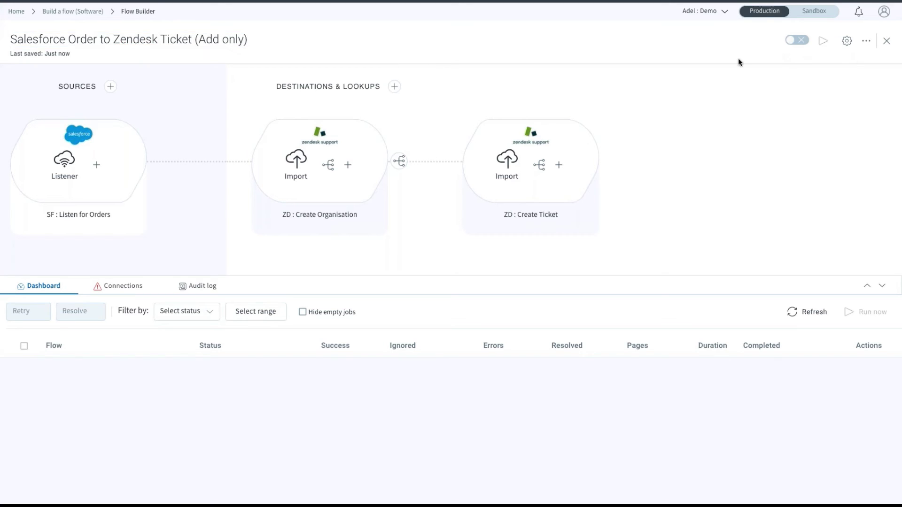
pyautogui.click(797, 40)
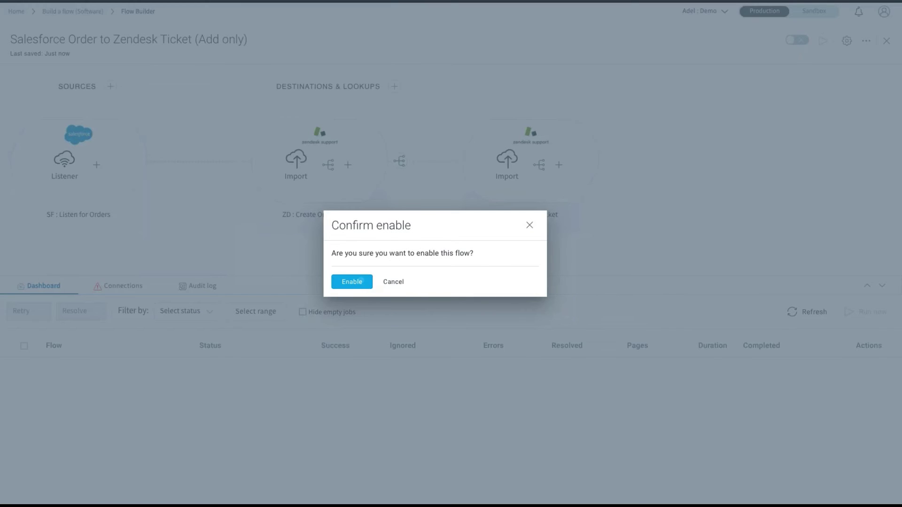
pyautogui.click(362, 281)
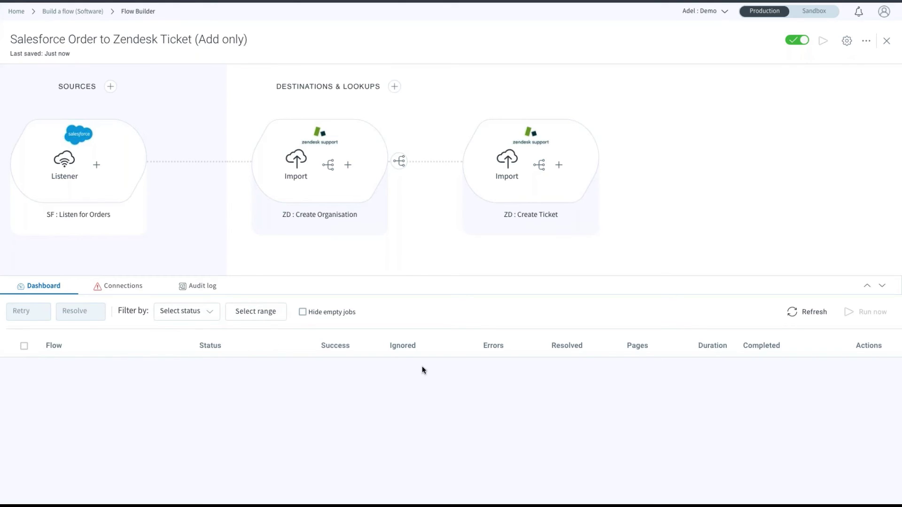
# Step: Check the status of the flow's connections and view the available actions for the Zendesk connection
pyautogui.click(112, 291)
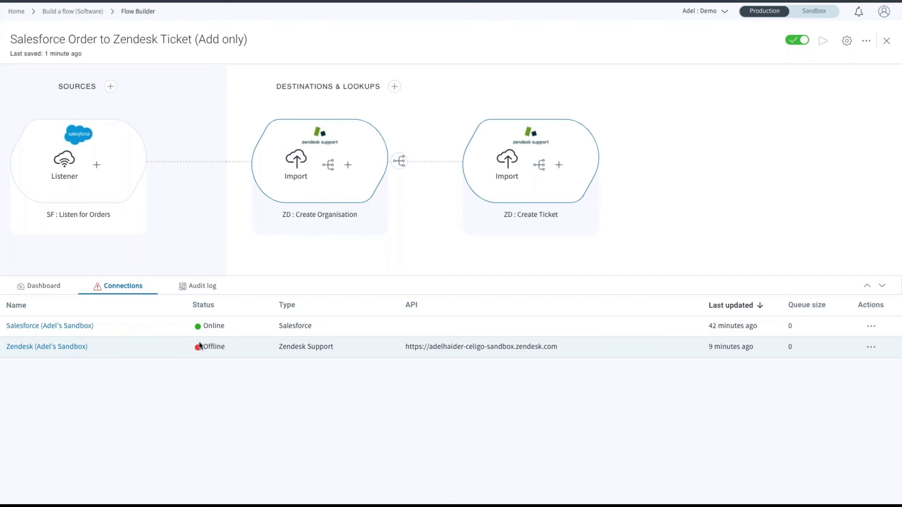
pyautogui.click(871, 347)
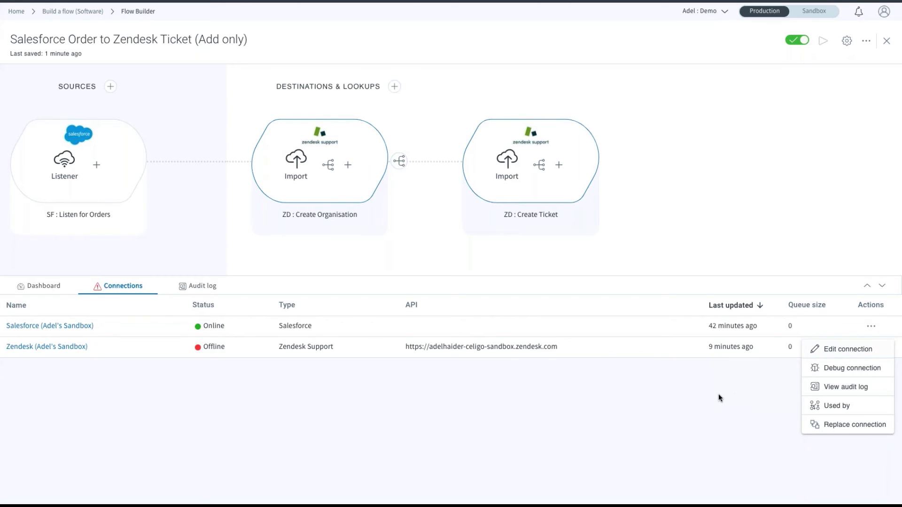
pyautogui.click(718, 406)
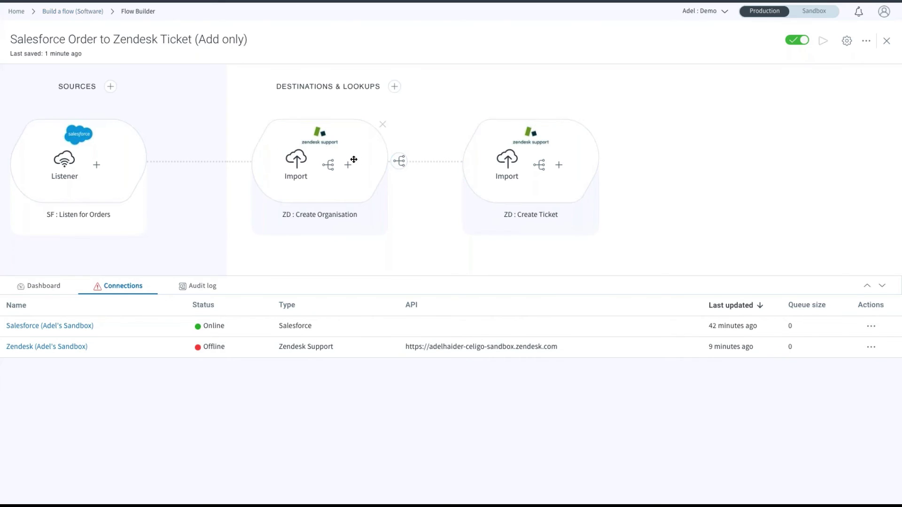
# Step: Examine the ActiveCampaign Functions script as a pre map hook for ZD : Create Organisation, and cancel out of the hooks without saving
pyautogui.moveTo(348, 164)
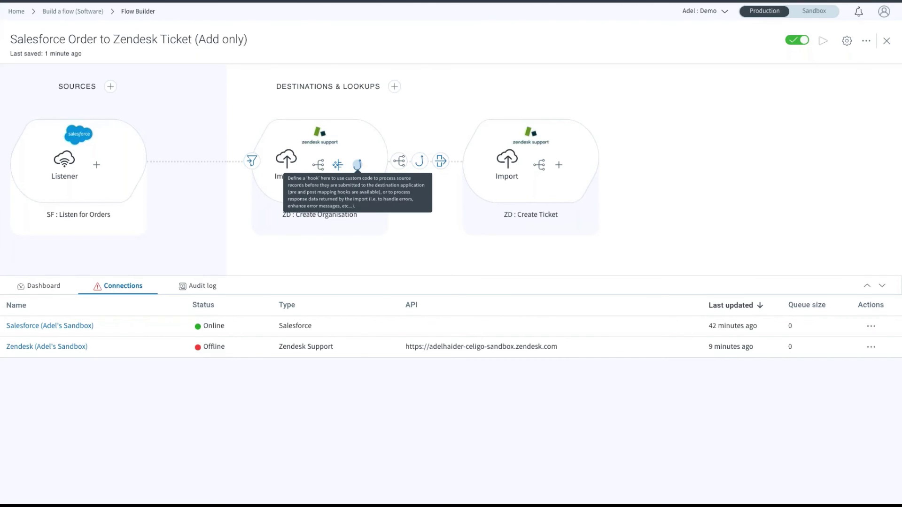
pyautogui.click(359, 168)
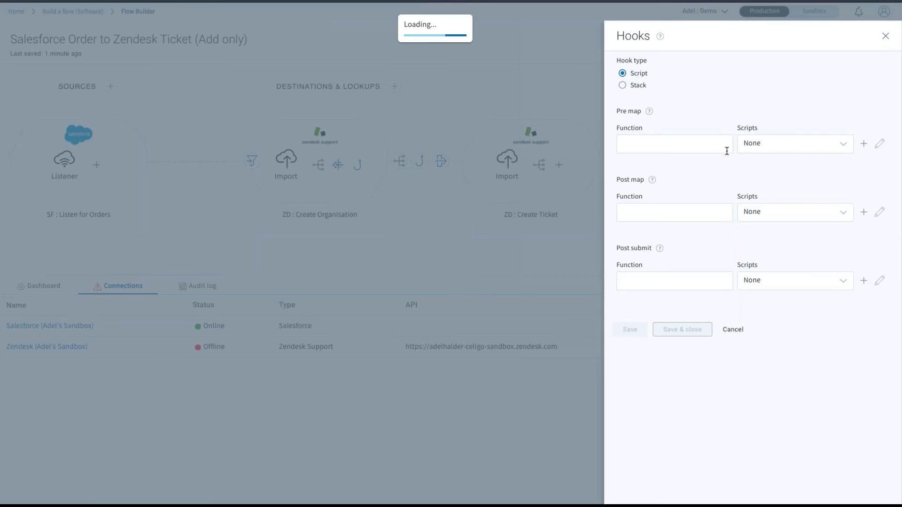
pyautogui.click(780, 147)
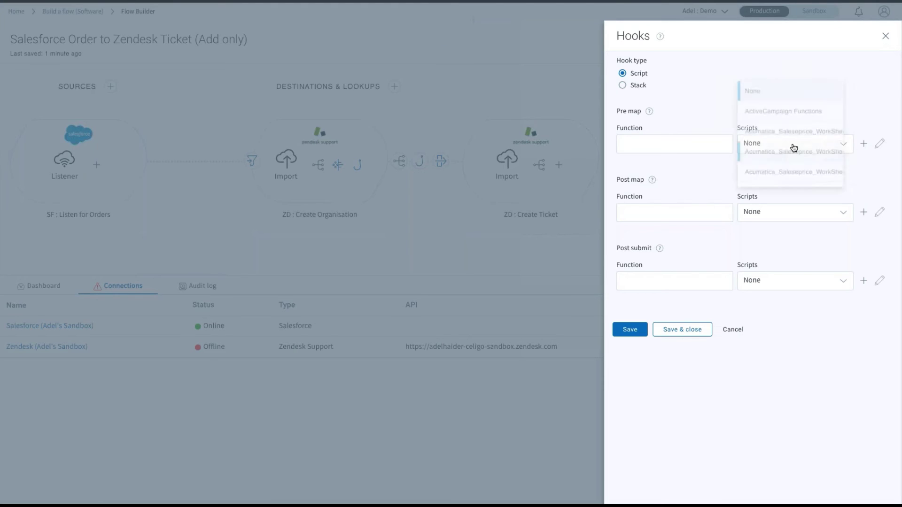
pyautogui.click(811, 111)
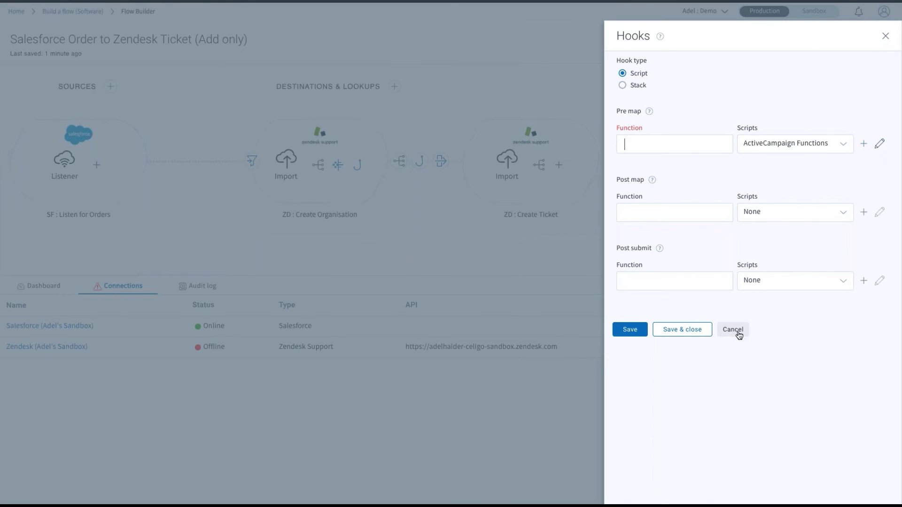
pyautogui.click(878, 146)
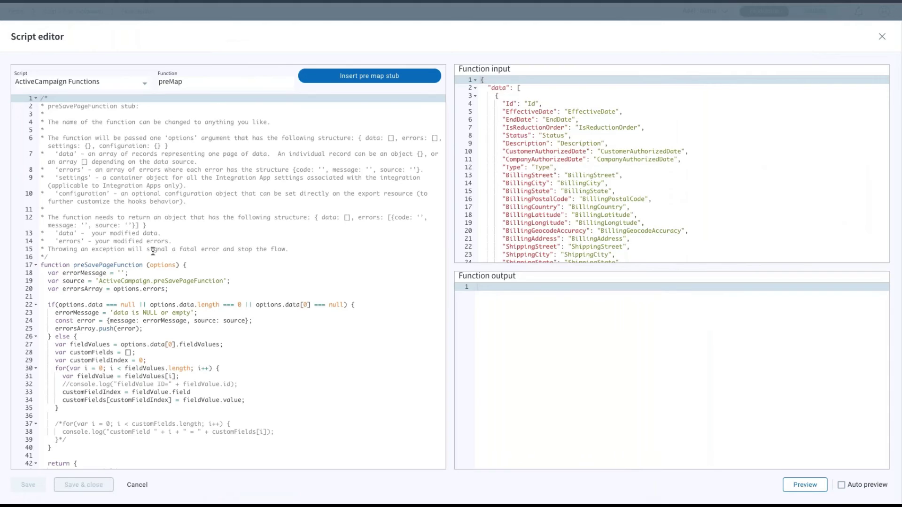
pyautogui.scroll(-1, 153, 252)
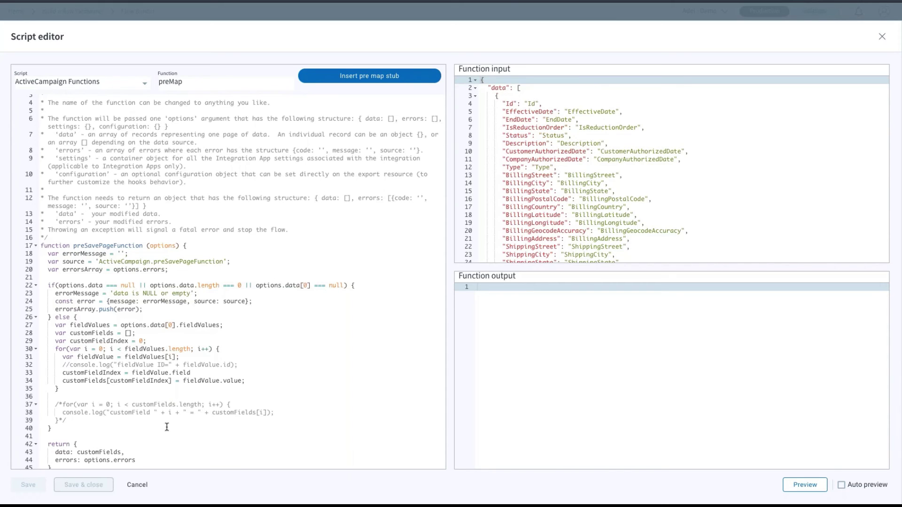
pyautogui.click(131, 485)
pyautogui.click(734, 331)
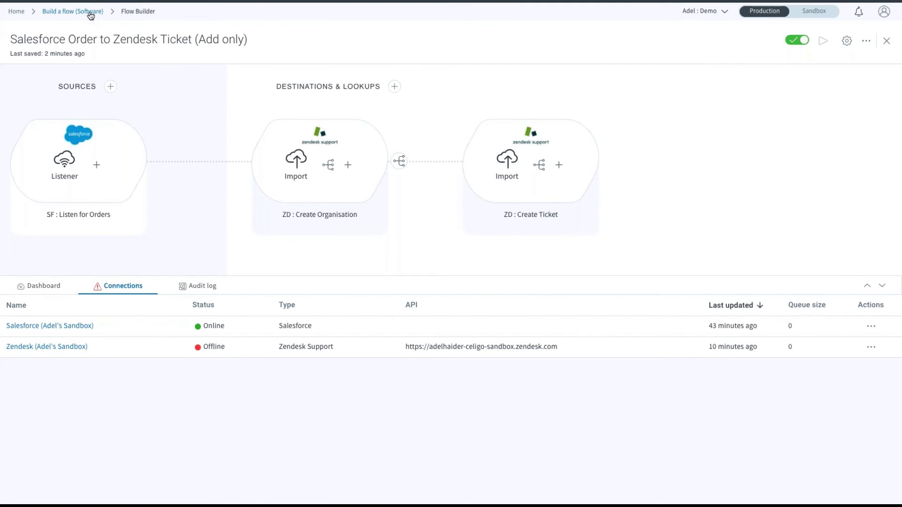
# Step: View the dashboard of Build a flow (Software), and expand the 12:30:16 pm run on the dashboard of the sandbox integration BYFF - Software (test)
pyautogui.click(91, 13)
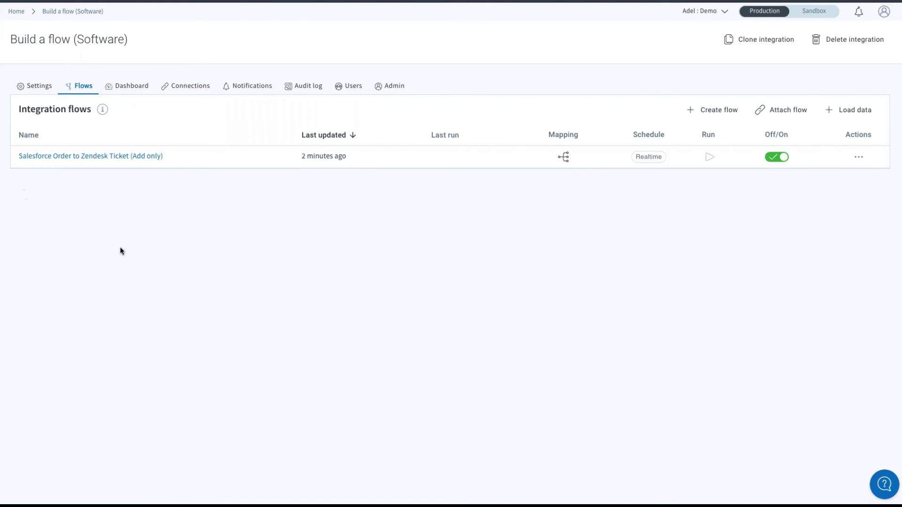
pyautogui.click(128, 87)
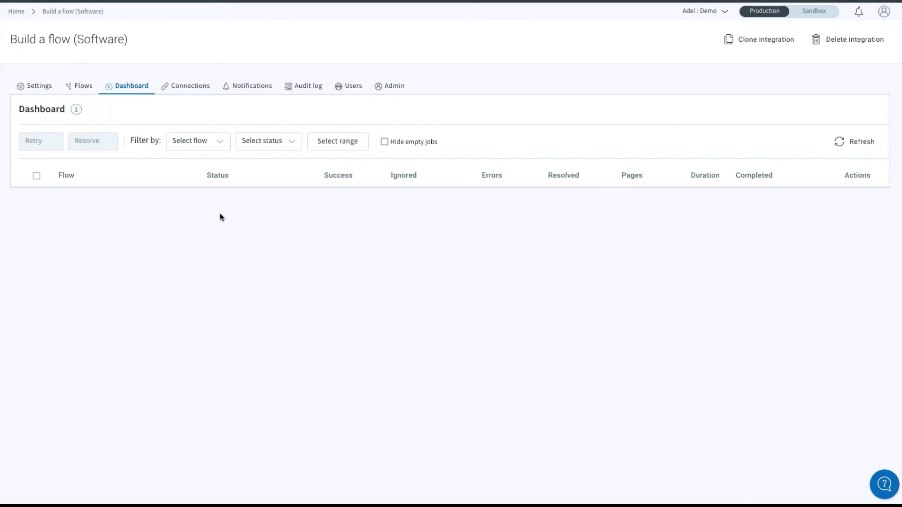
pyautogui.click(813, 12)
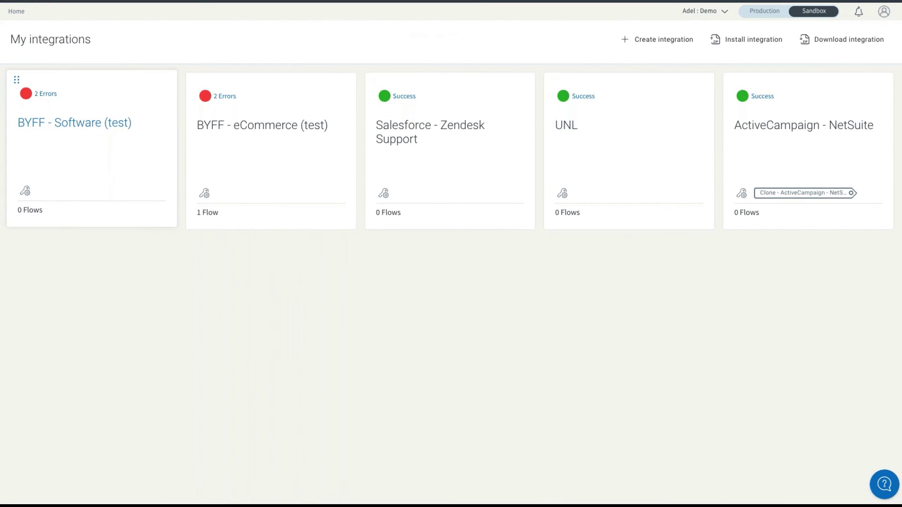
pyautogui.click(170, 81)
pyautogui.click(126, 87)
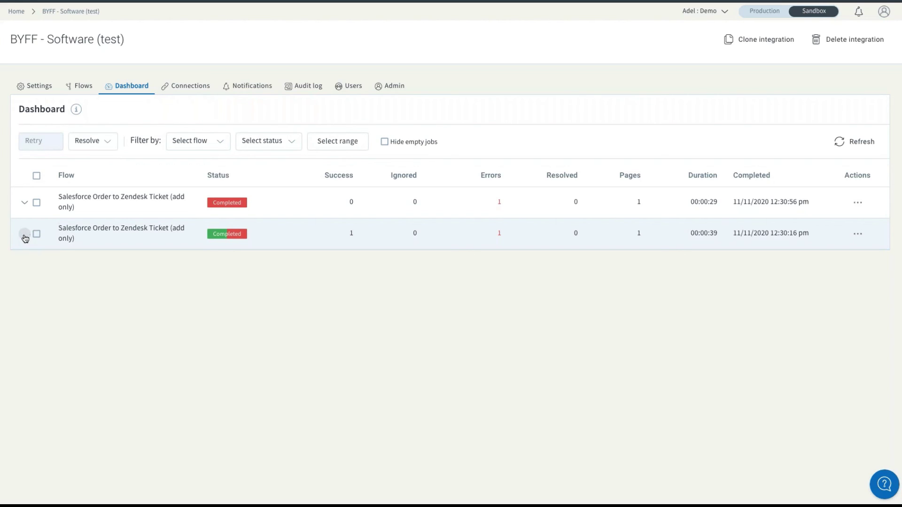
pyautogui.click(25, 237)
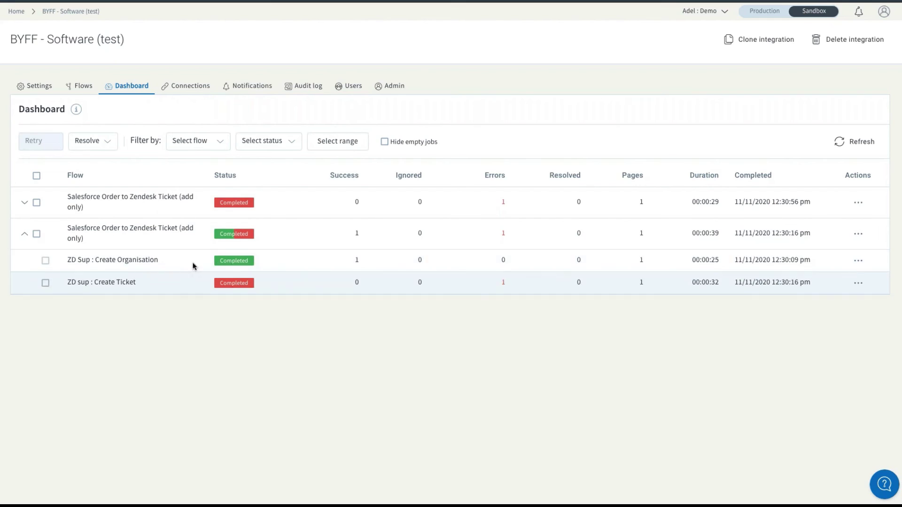
# Step: Examine the error of the ZD sup : Create Ticket job and its retry data, and close both without changes
pyautogui.moveTo(501, 286)
pyautogui.click(498, 282)
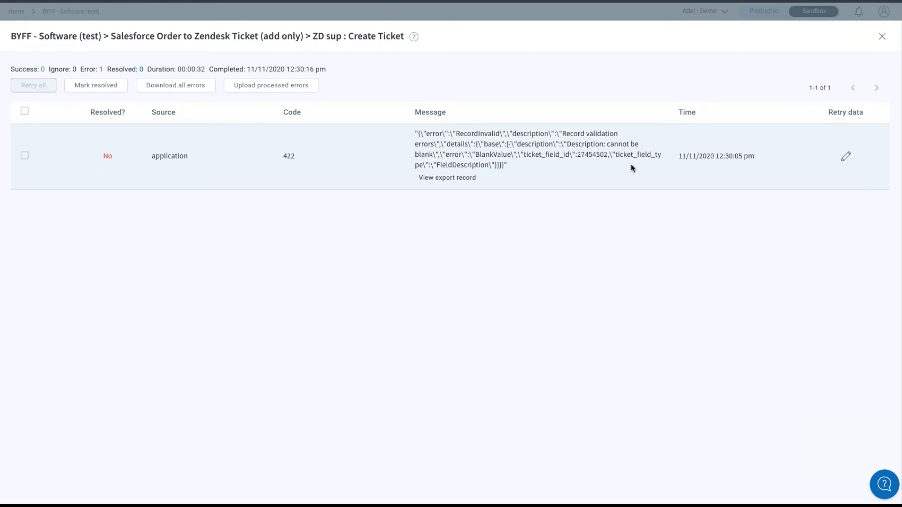
pyautogui.click(847, 157)
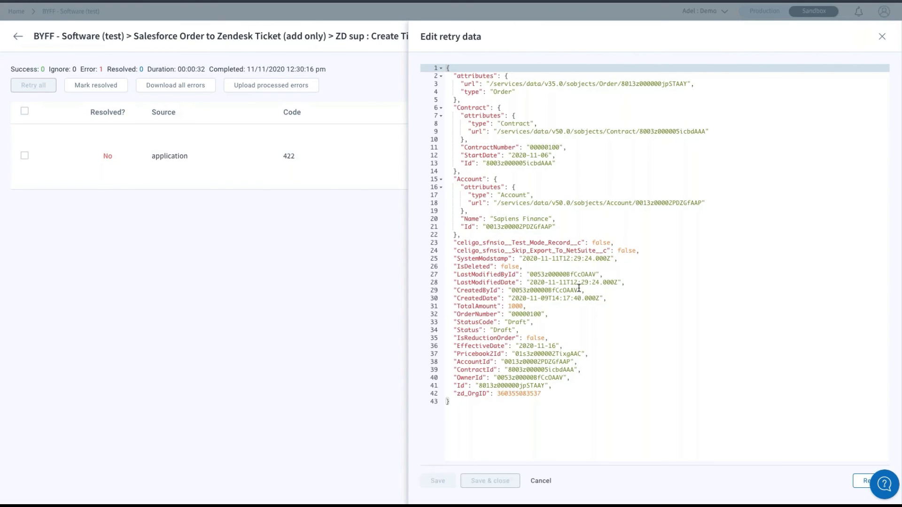
pyautogui.click(545, 482)
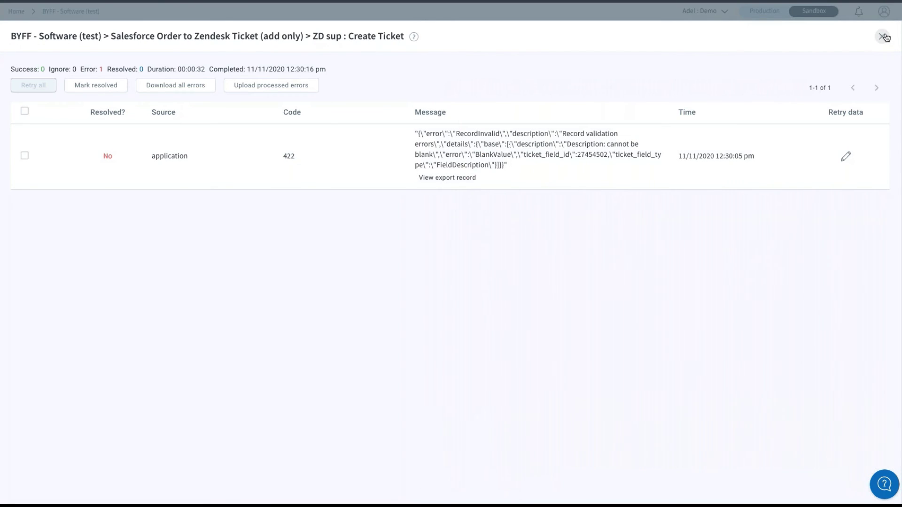
pyautogui.click(882, 37)
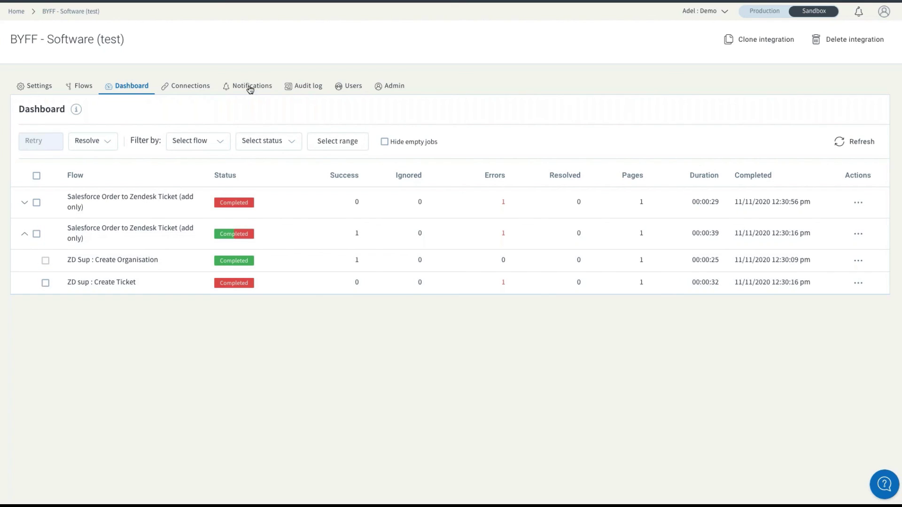
# Step: Choose All flows for job error notifications and view the connections available for offline notifications, without saving
pyautogui.click(250, 89)
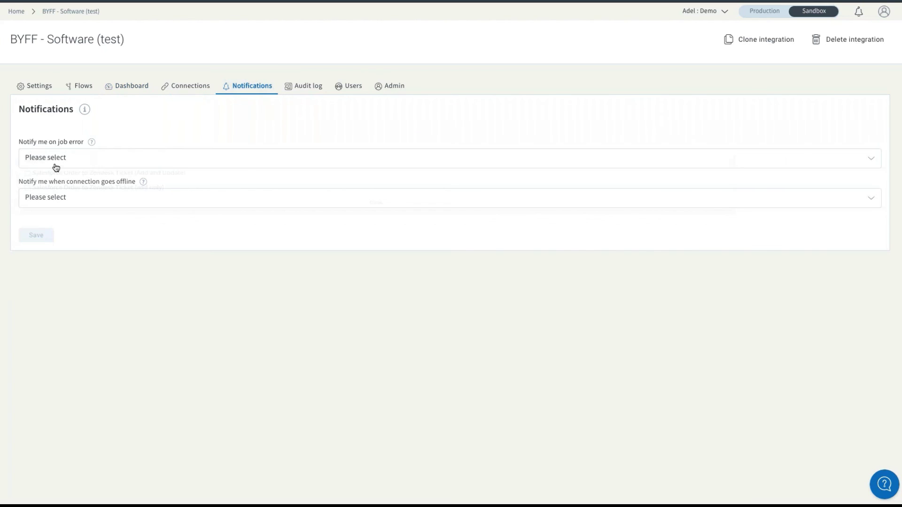
pyautogui.click(56, 159)
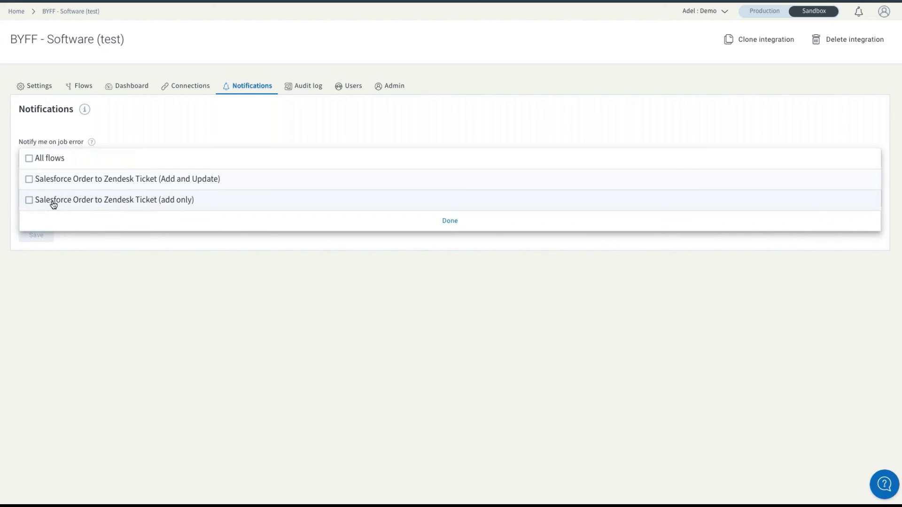
pyautogui.click(33, 159)
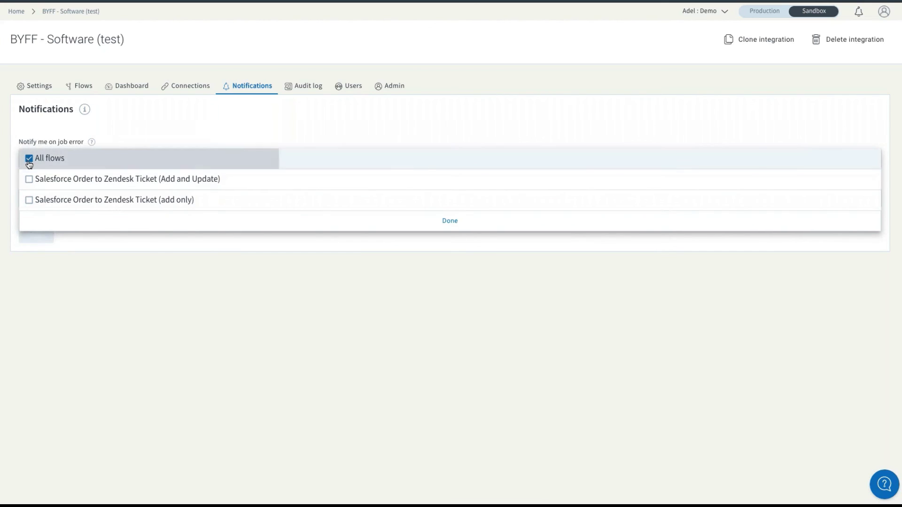
pyautogui.click(448, 227)
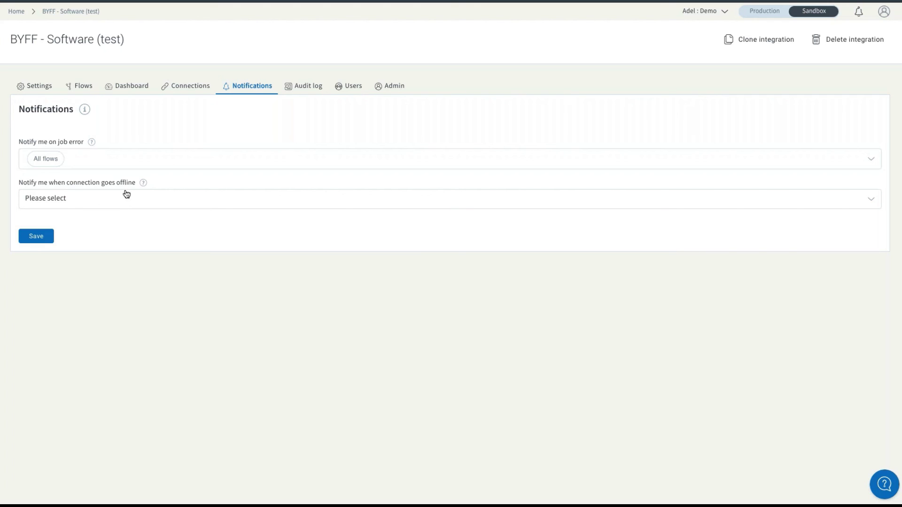
pyautogui.click(101, 207)
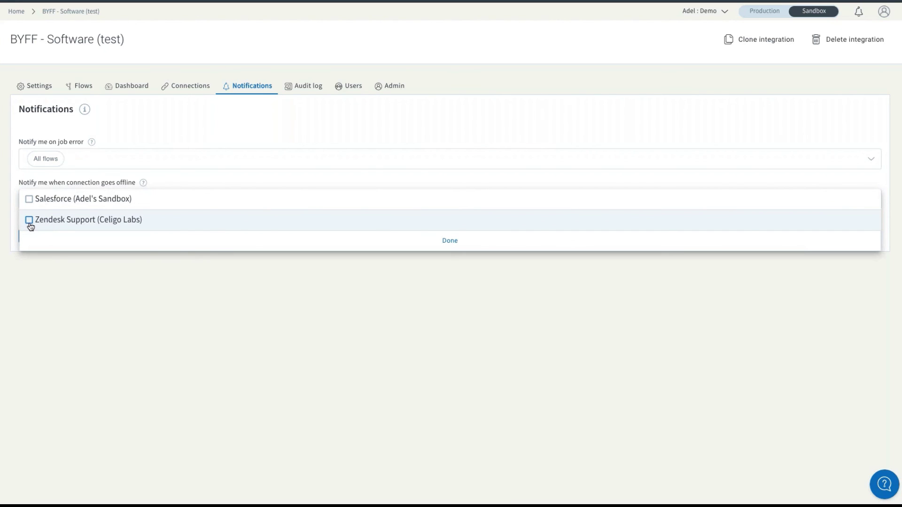
pyautogui.click(456, 249)
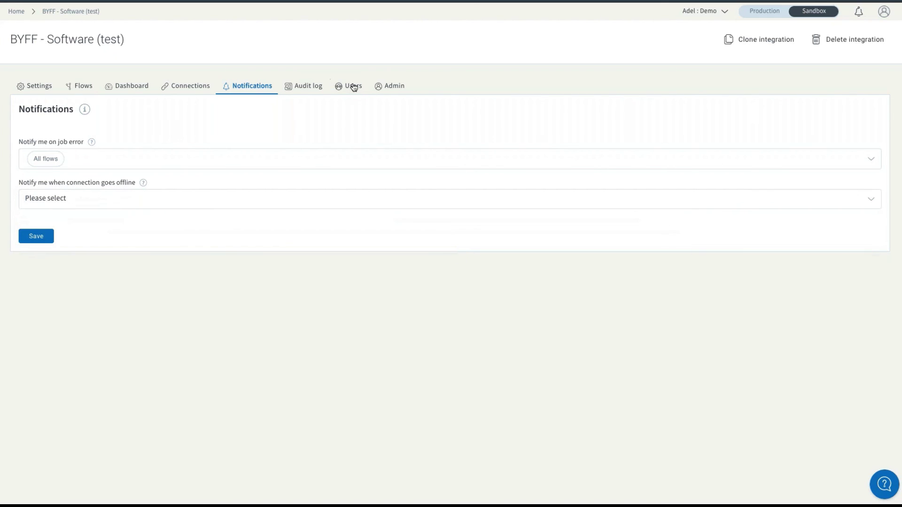
# Step: Review the integration's audit log of changed fields with their old and new values, and return to its list of flows
pyautogui.click(313, 90)
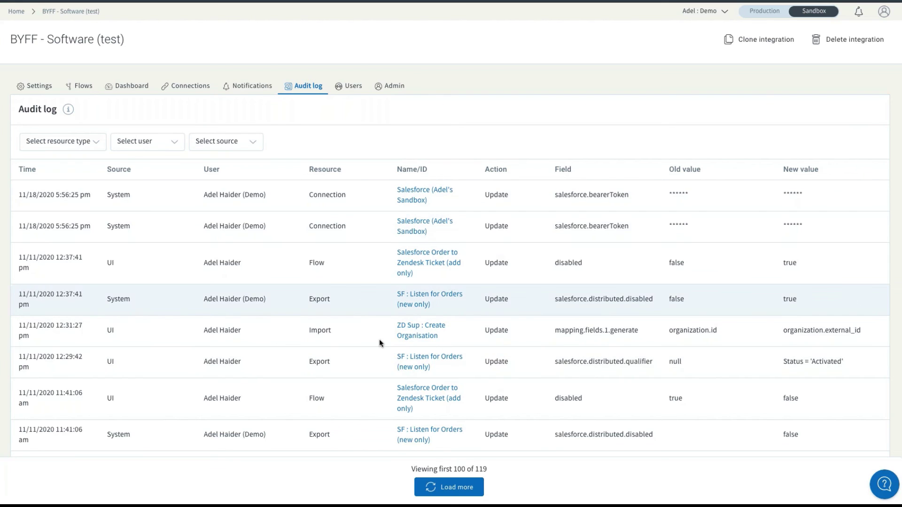
pyautogui.scroll(-1, 379, 340)
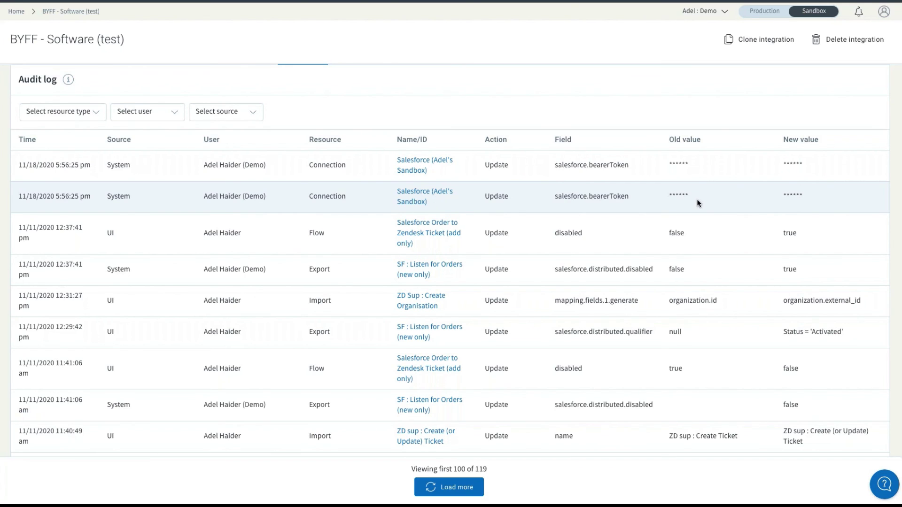
pyautogui.scroll(-1, 697, 258)
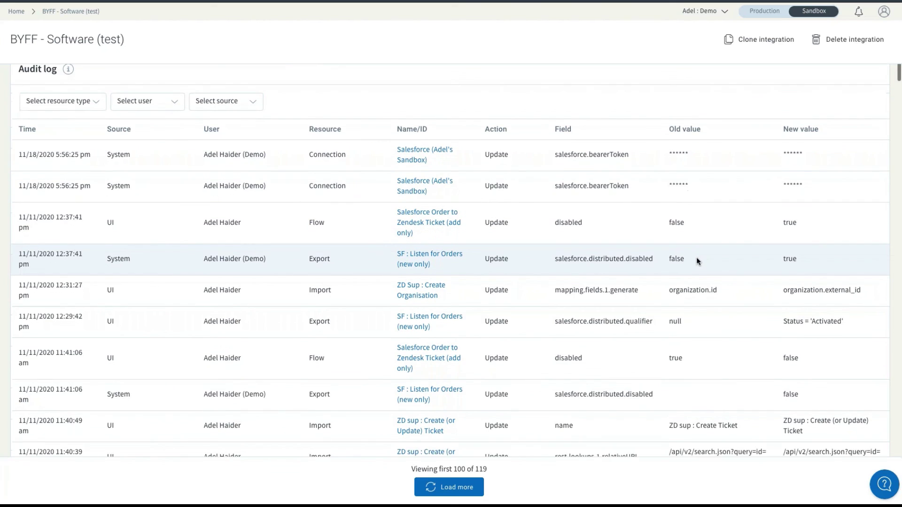
pyautogui.scroll(-1, 696, 257)
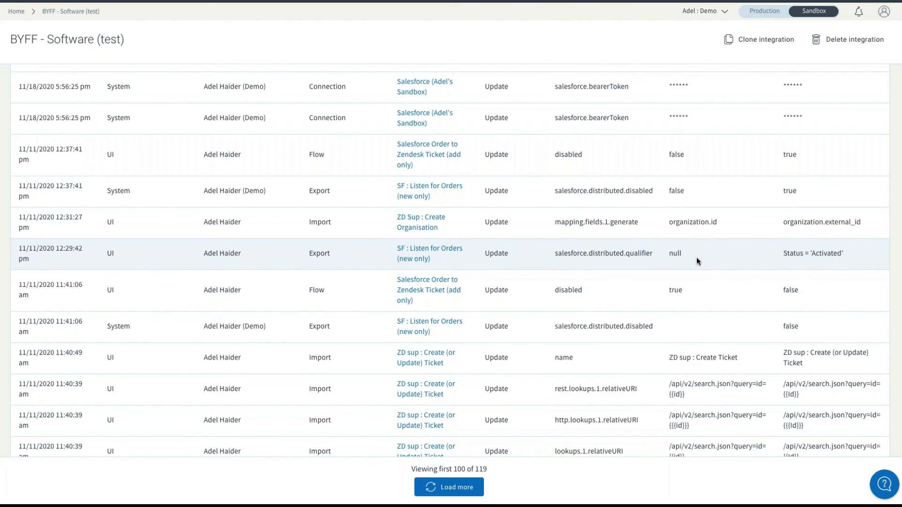
pyautogui.scroll(3, 696, 257)
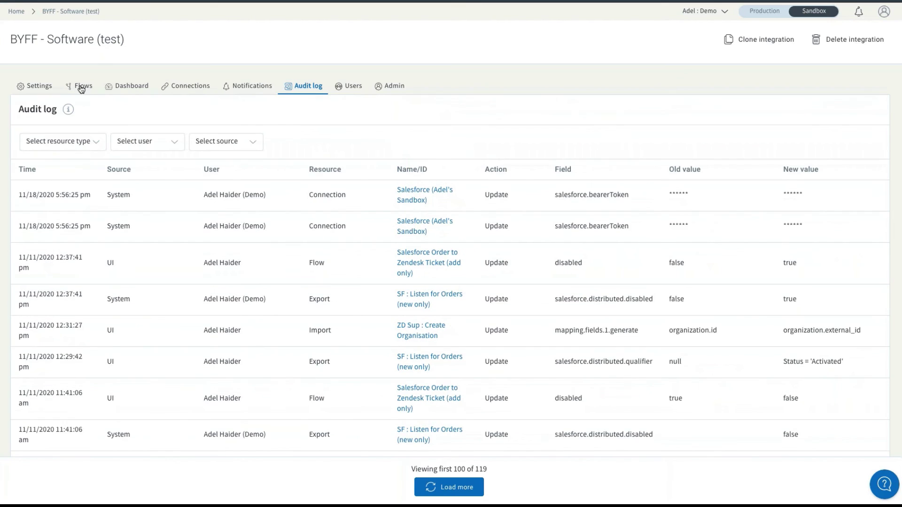
pyautogui.click(81, 88)
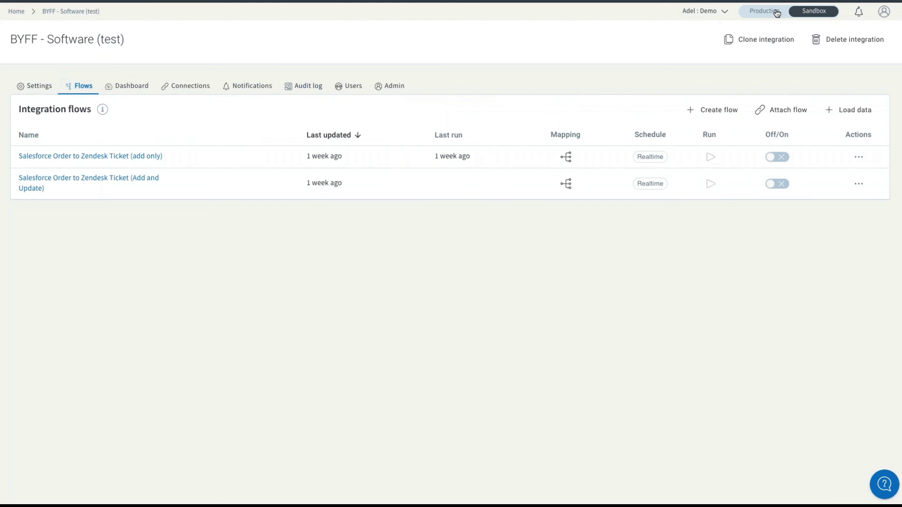